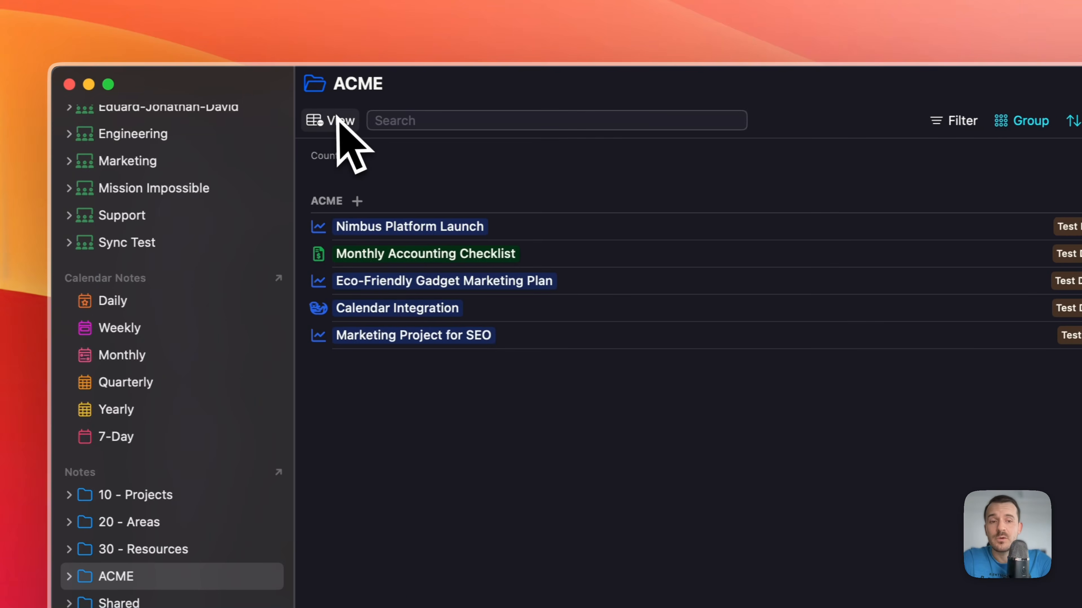
- Rename the ACME folder's current view to "Notes"
left_click(342, 121)
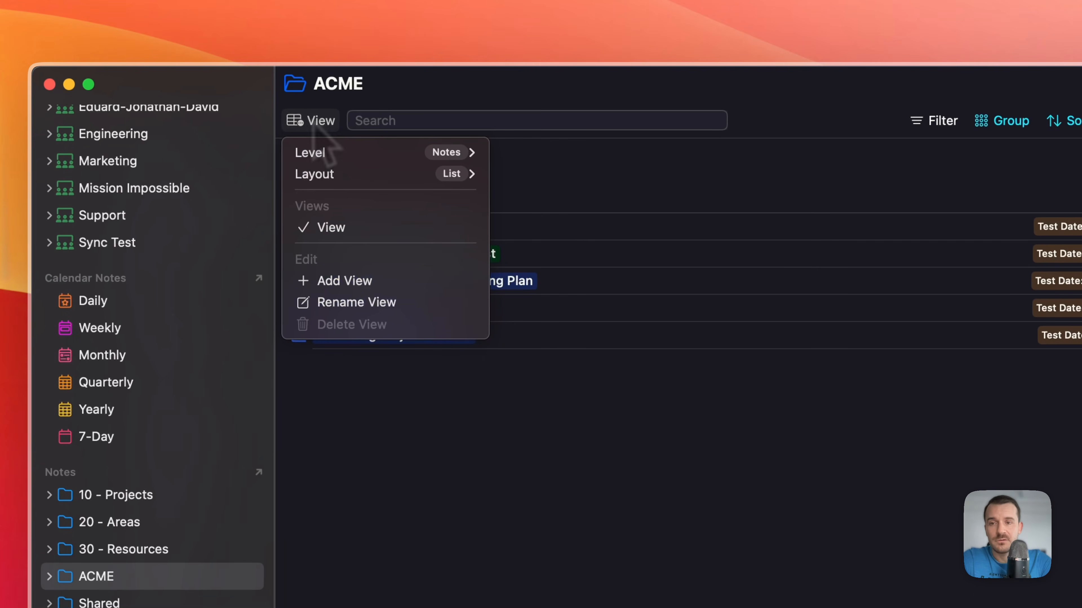
mouse_move(307, 152)
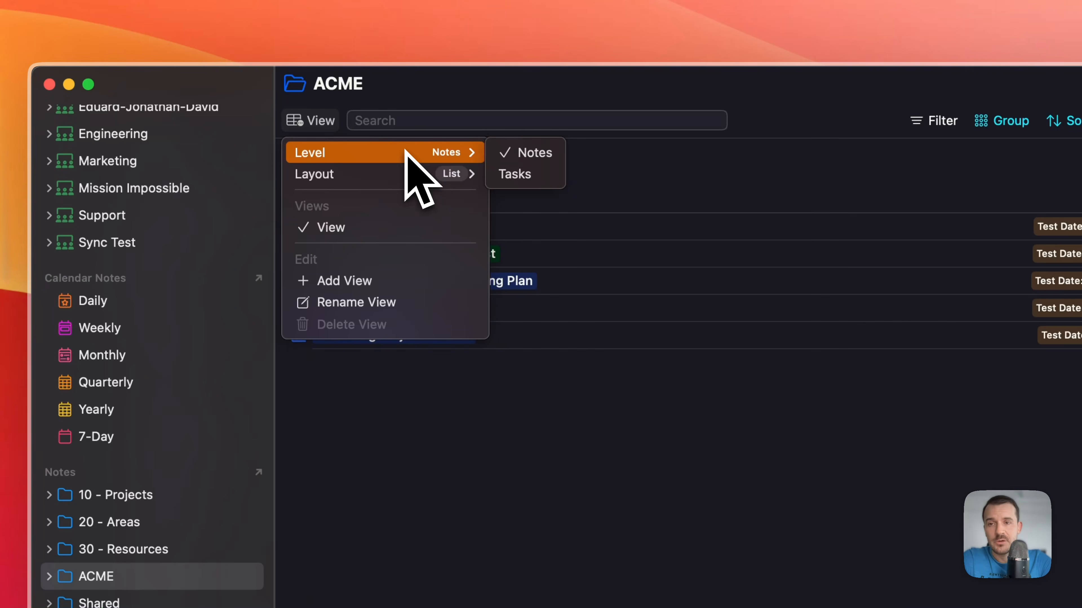
mouse_move(394, 168)
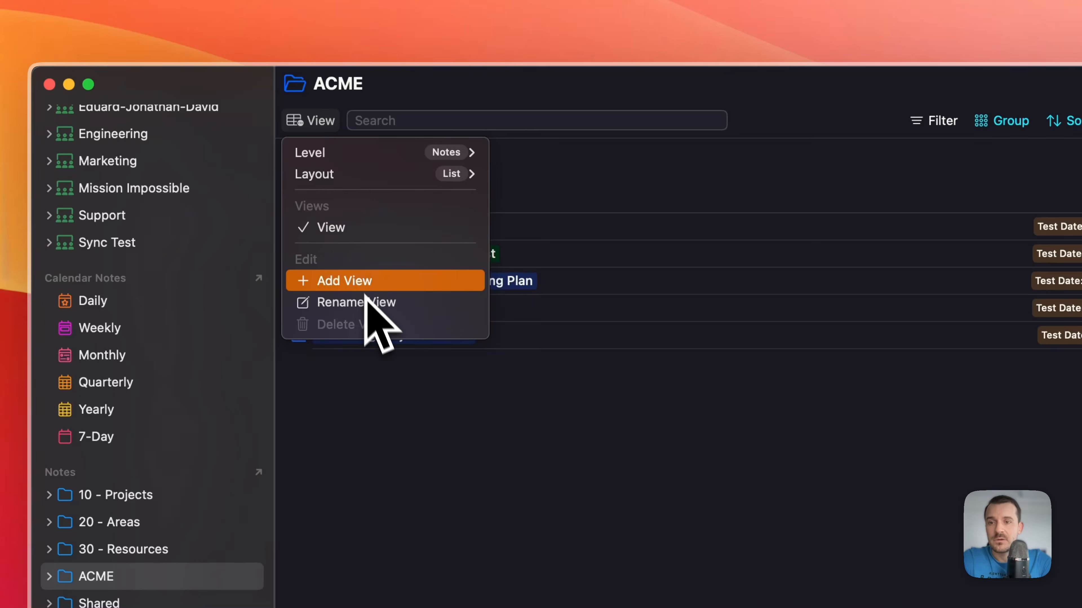
left_click(356, 302)
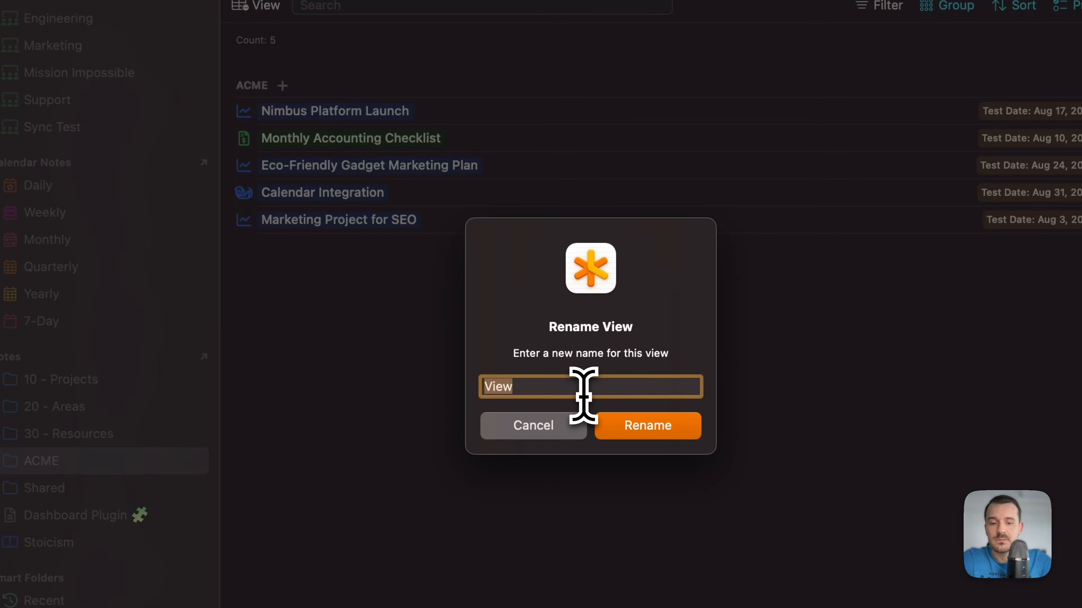
type("Notes")
left_click(642, 429)
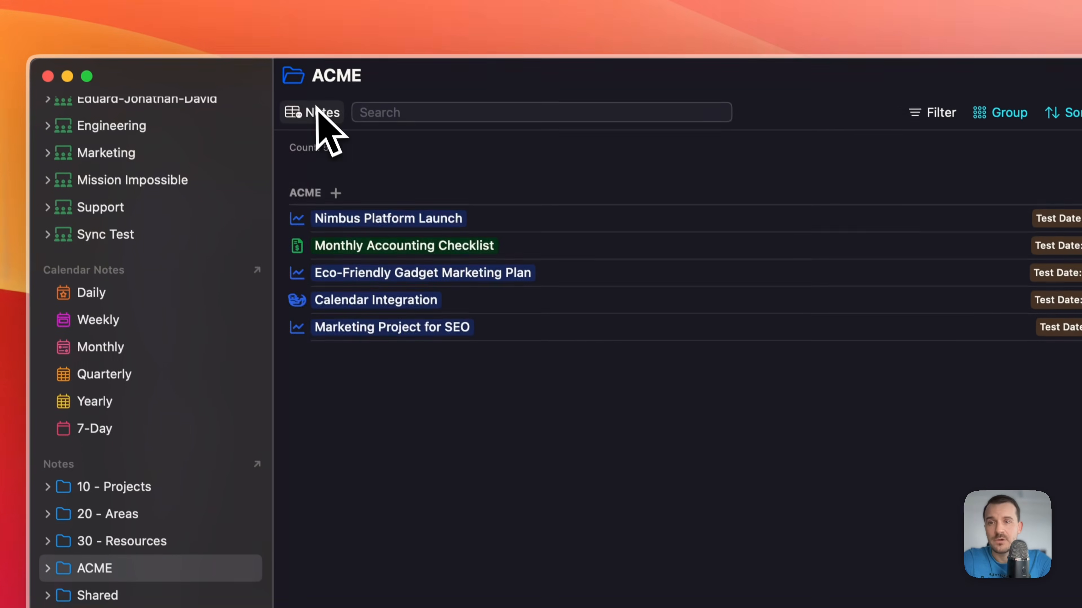
- Add a second view named "Tasks" to the ACME folder
left_click(319, 112)
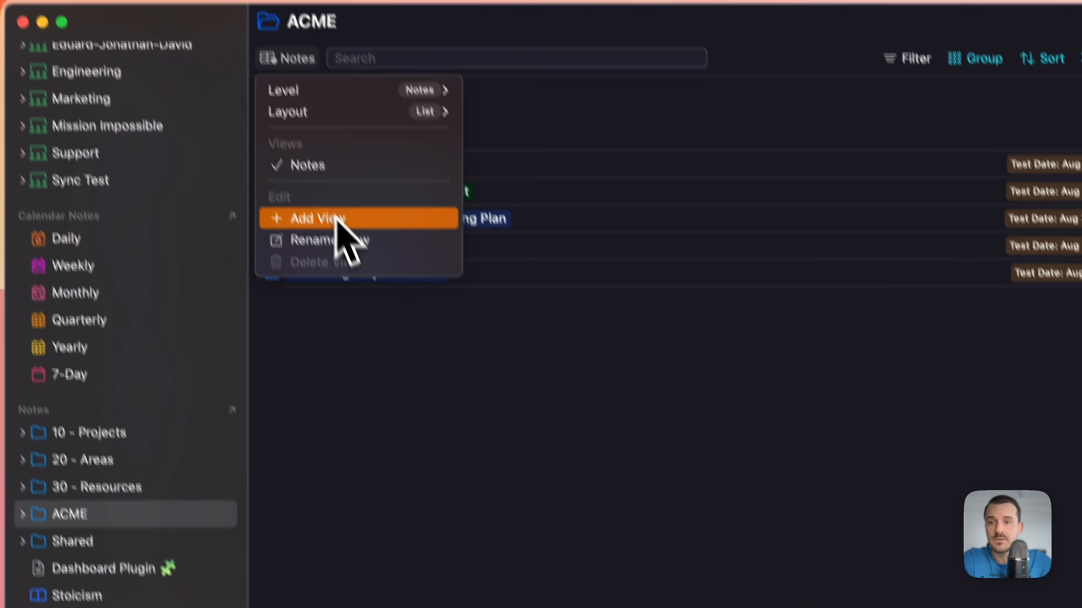
left_click(346, 280)
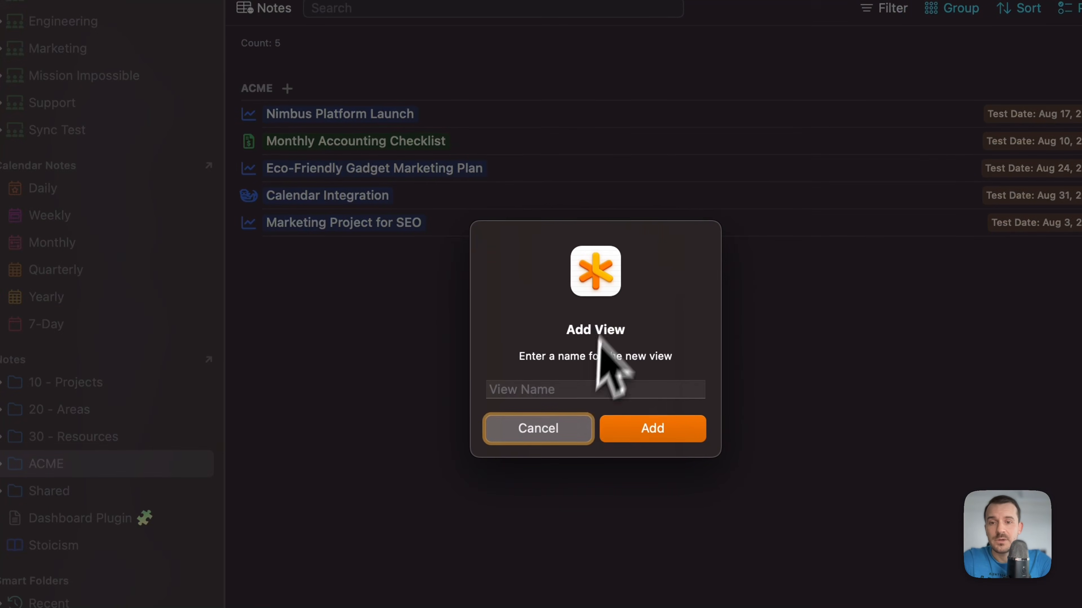
left_click(580, 382)
type("Tasks")
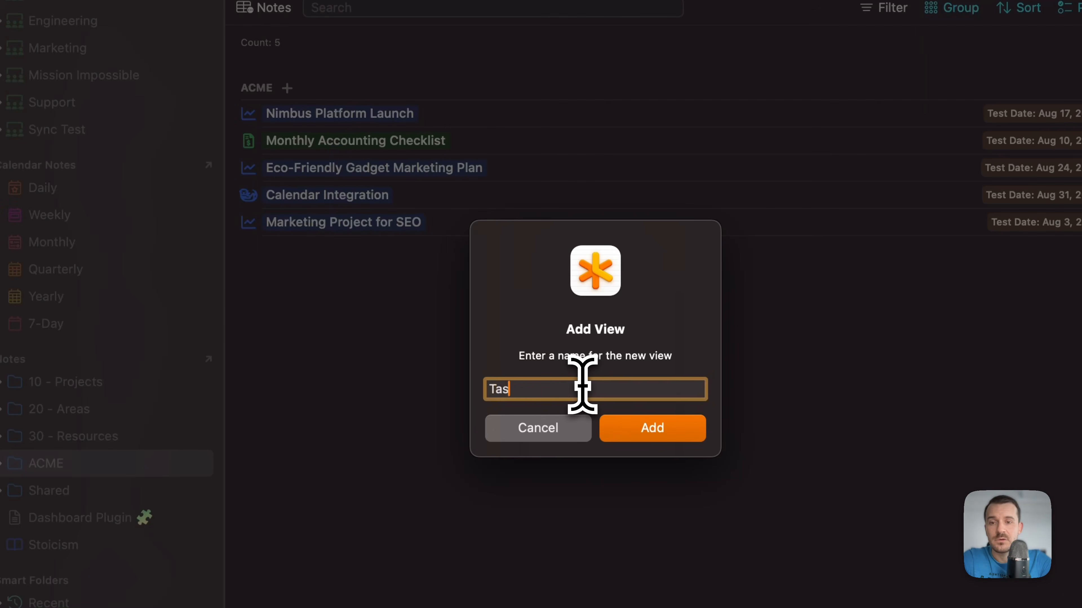
left_click(645, 430)
- Switch back to the Notes view and change its layout from list to a board of cards in columns
left_click(240, 2)
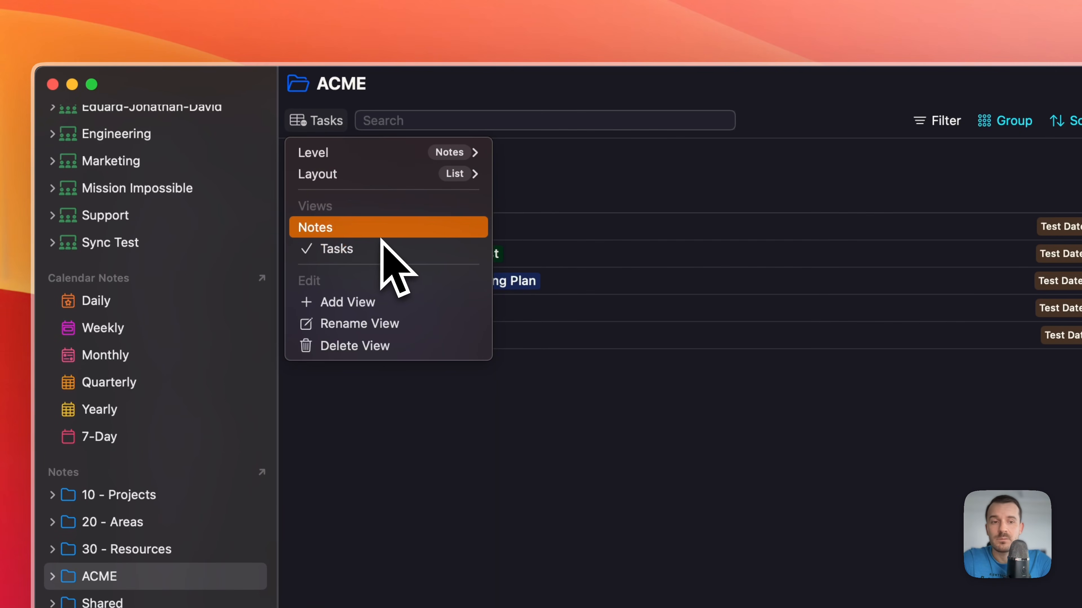
left_click(340, 228)
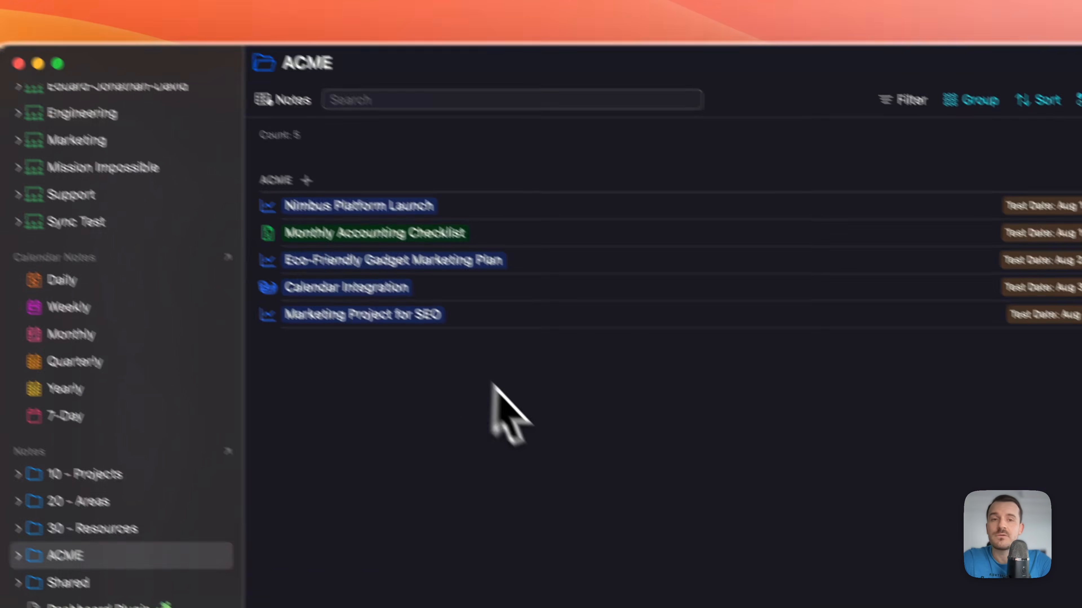
left_click(294, 100)
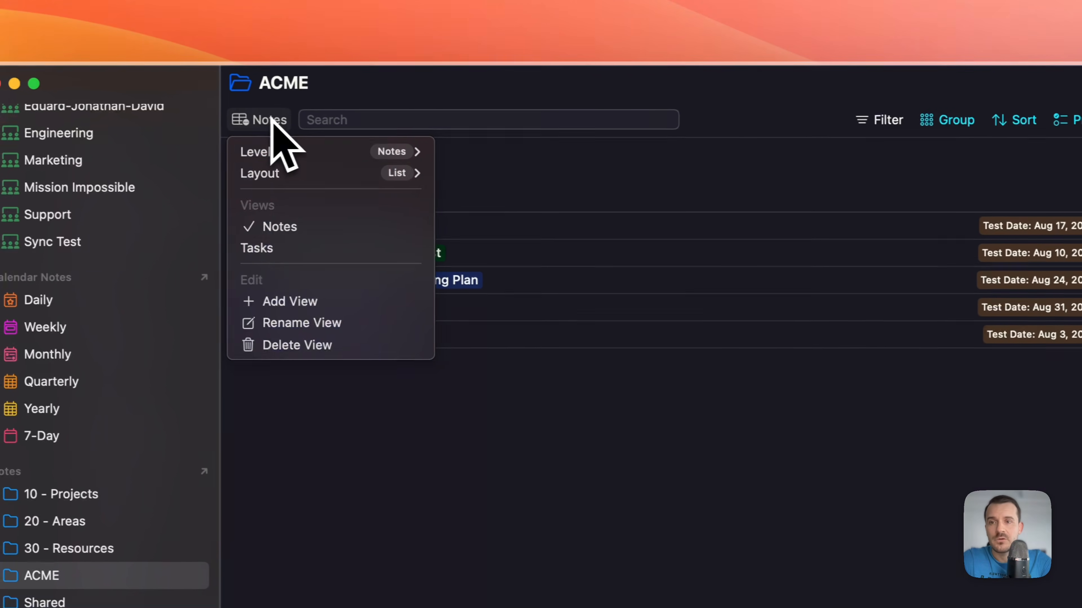
mouse_move(289, 172)
left_click(468, 194)
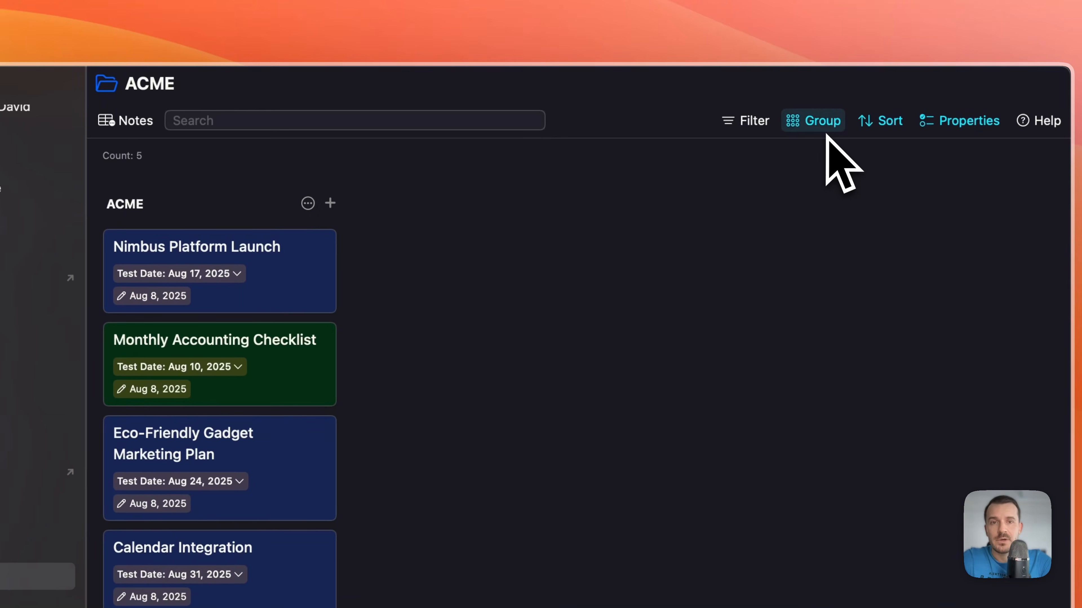
left_click(826, 130)
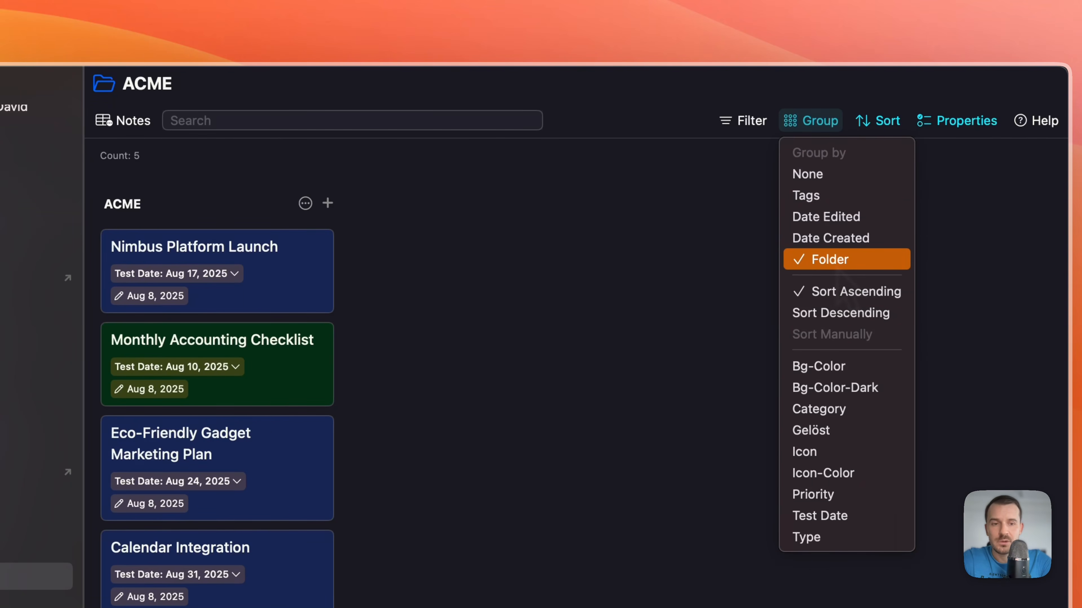
left_click(591, 326)
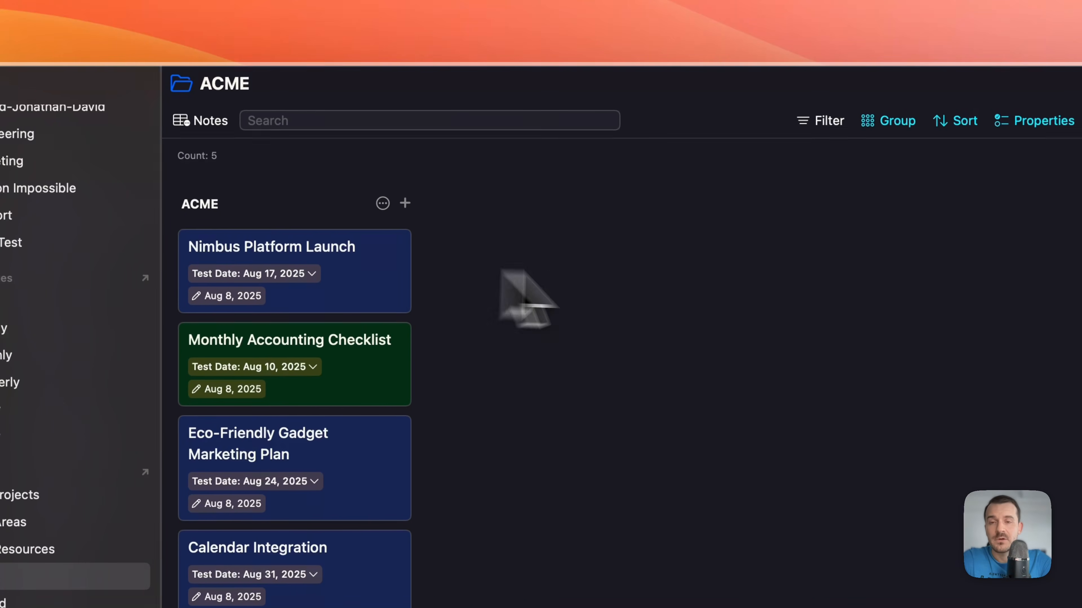
- Add a "status" property with the value "WIP" to the Nimbus Platform Launch note and close the note
left_click(362, 278)
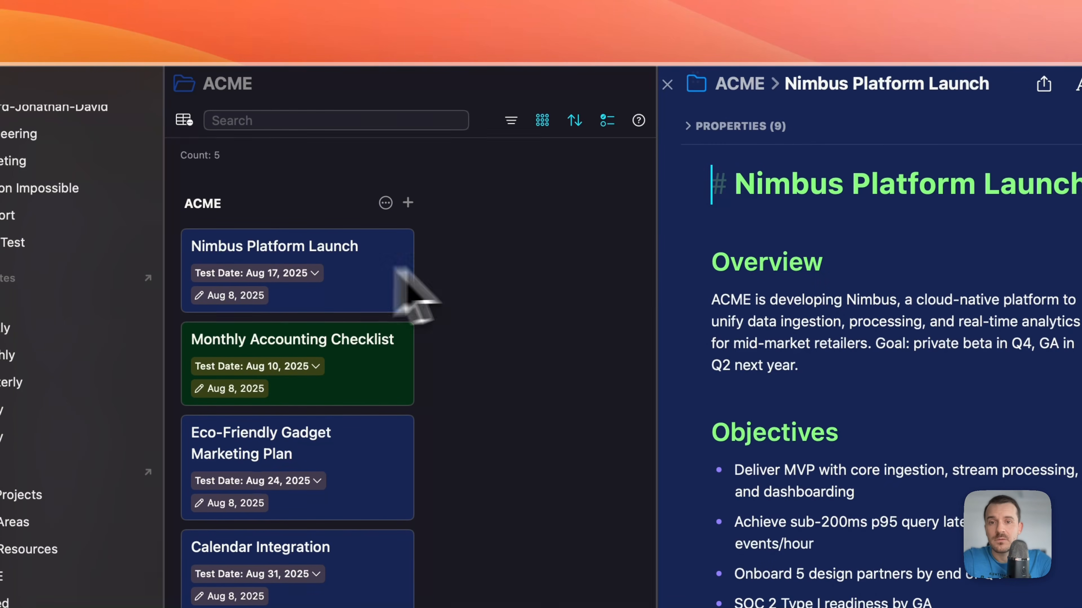
left_click(710, 126)
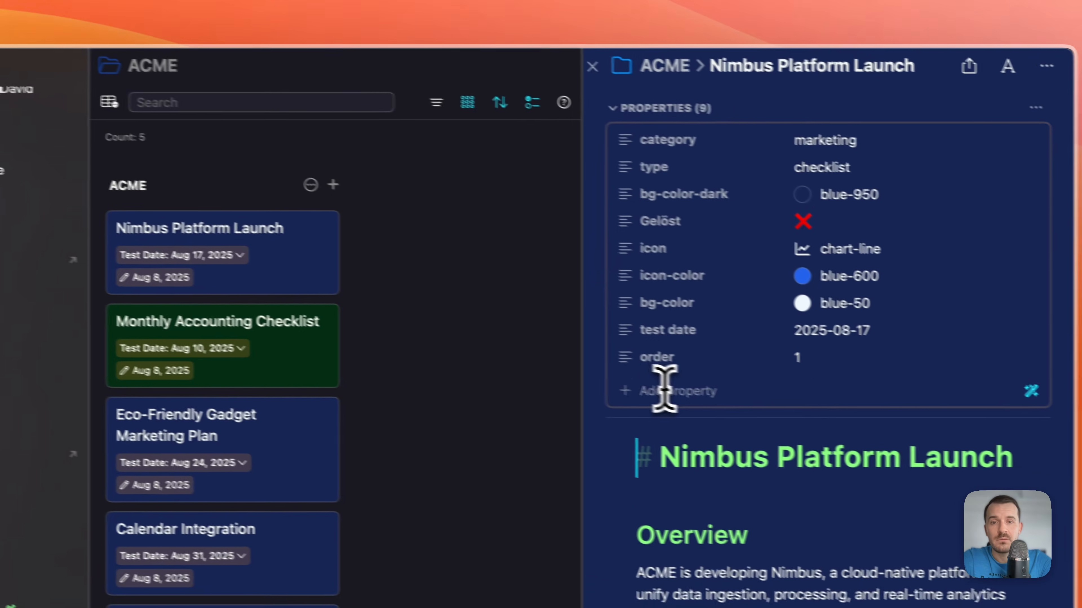
left_click(724, 408)
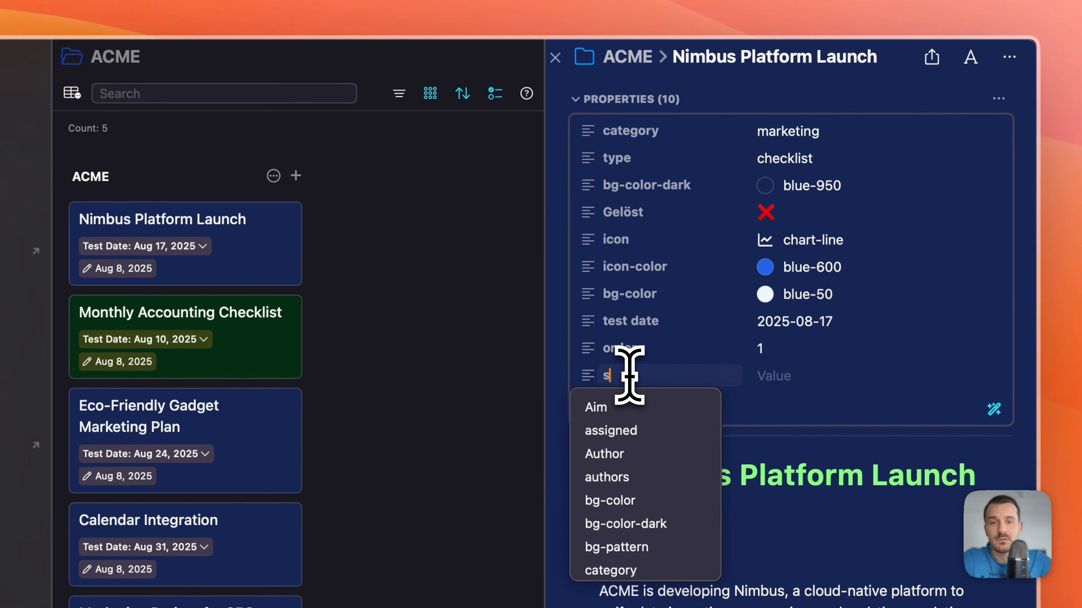
type("status")
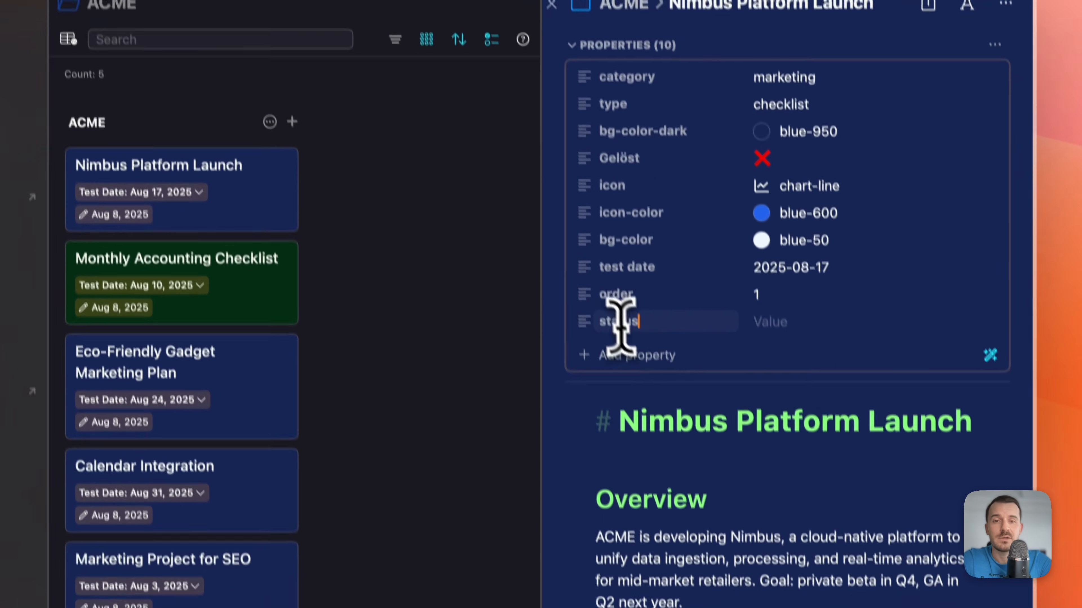
left_click(783, 294)
type("WIP")
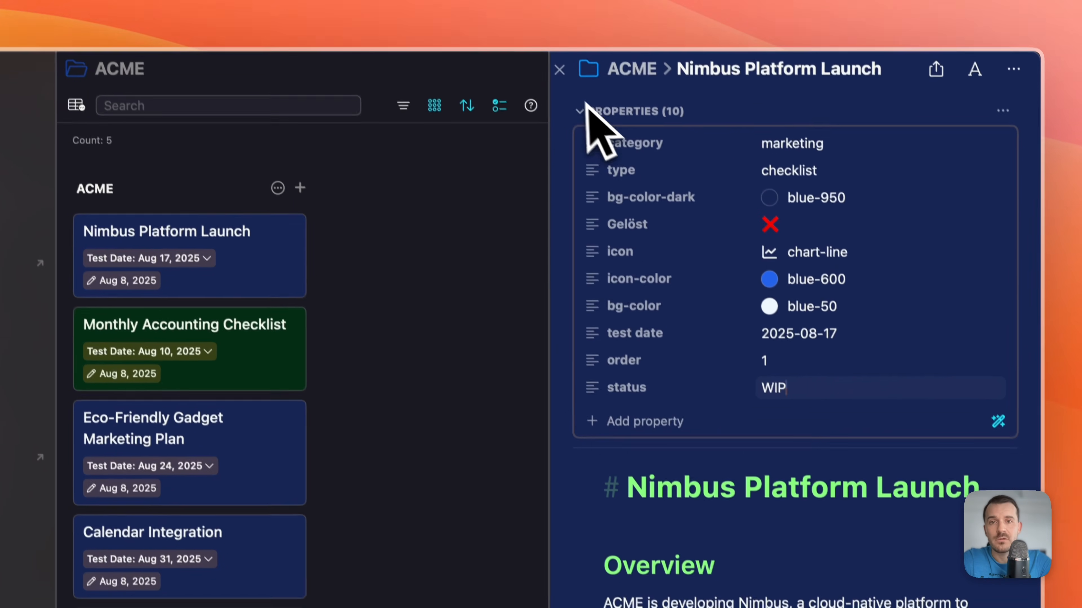
left_click(541, 24)
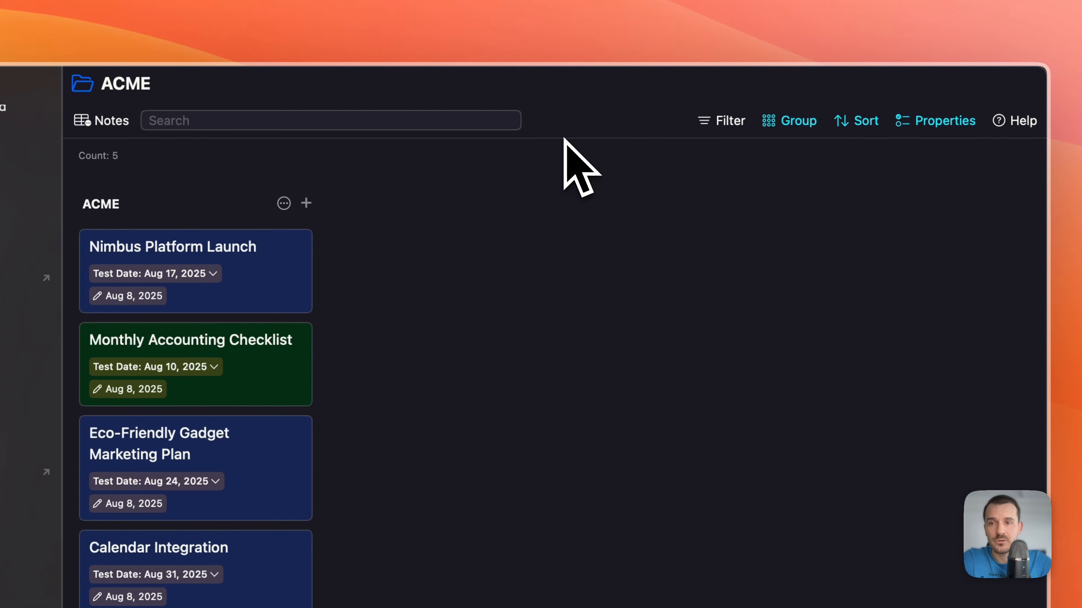
- Group the board's cards by the Status property
left_click(795, 123)
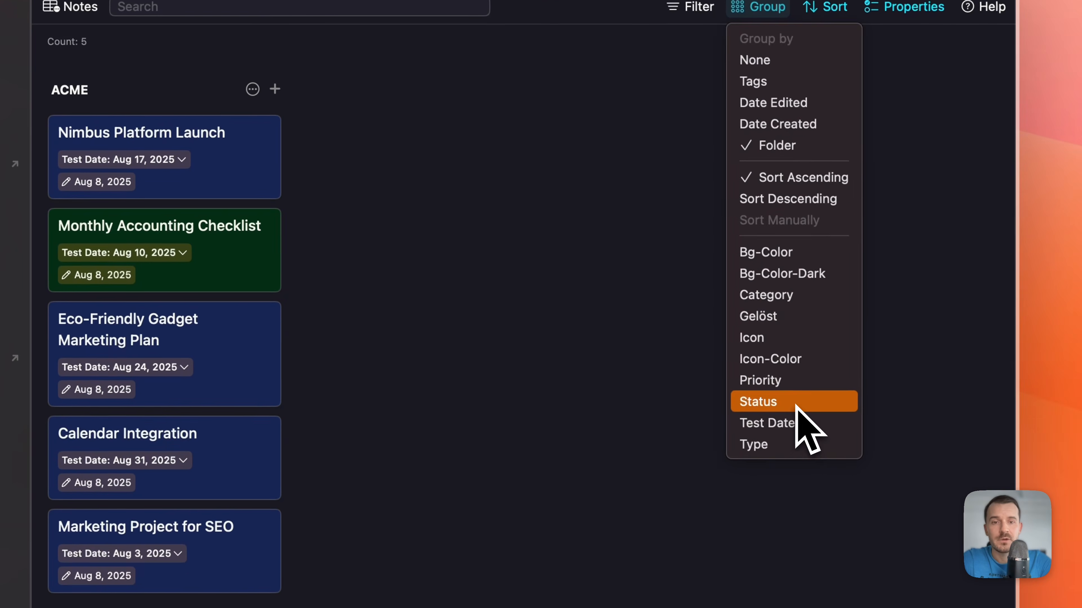
left_click(827, 517)
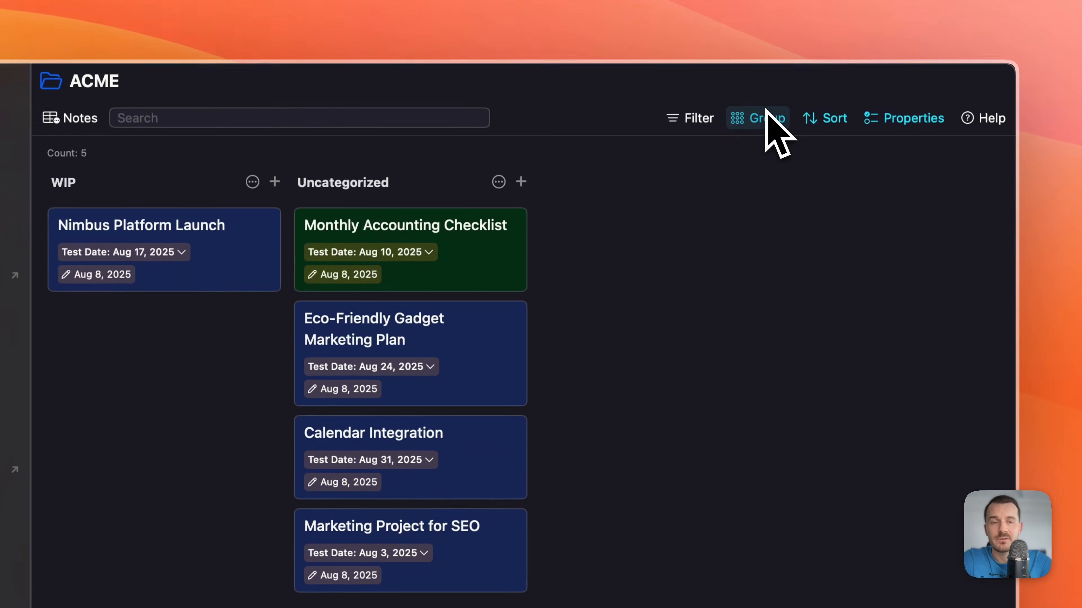
left_click(766, 9)
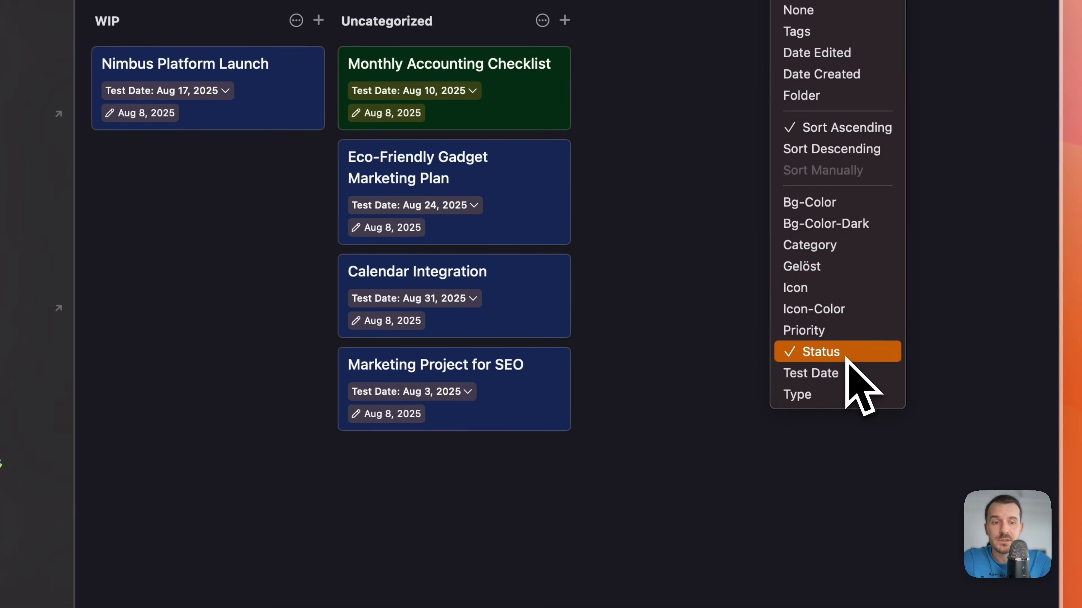
left_click(727, 445)
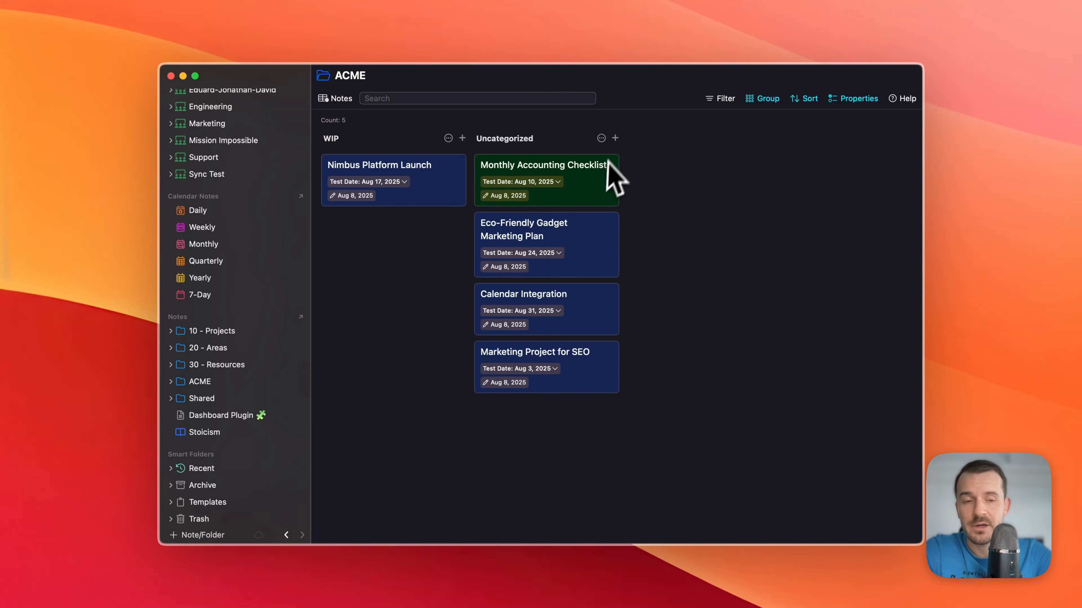
- Rename the board's Uncategorized column to "Backlog"
left_click(601, 138)
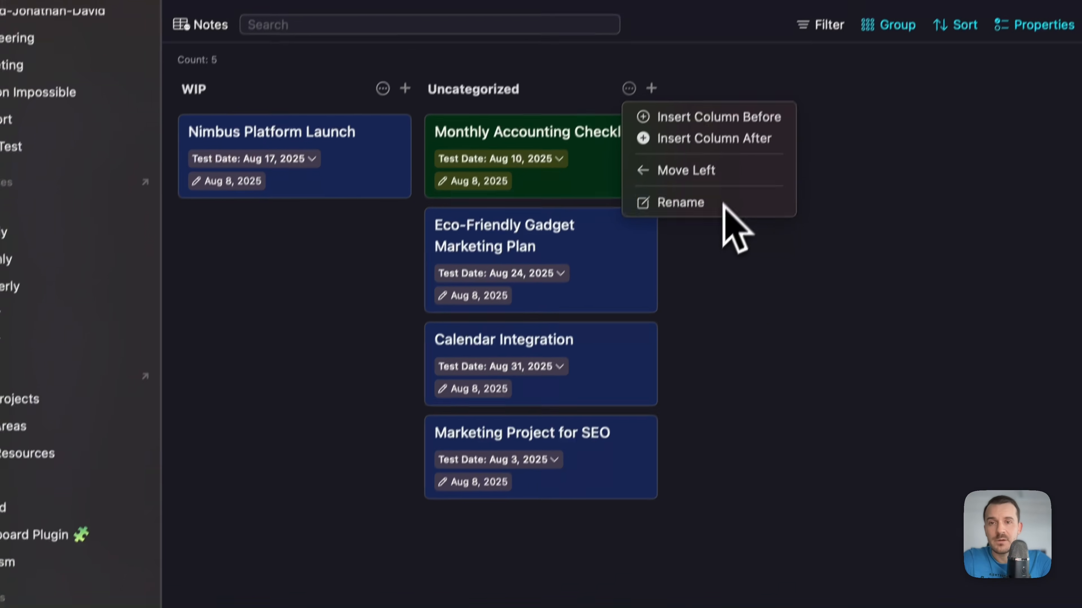
left_click(698, 299)
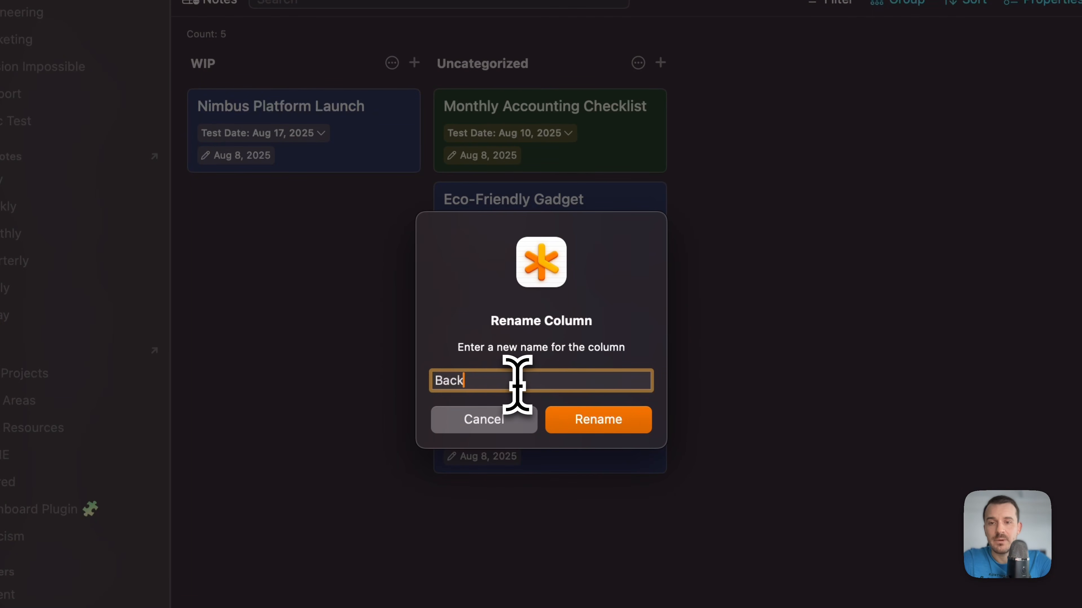
left_click(587, 426)
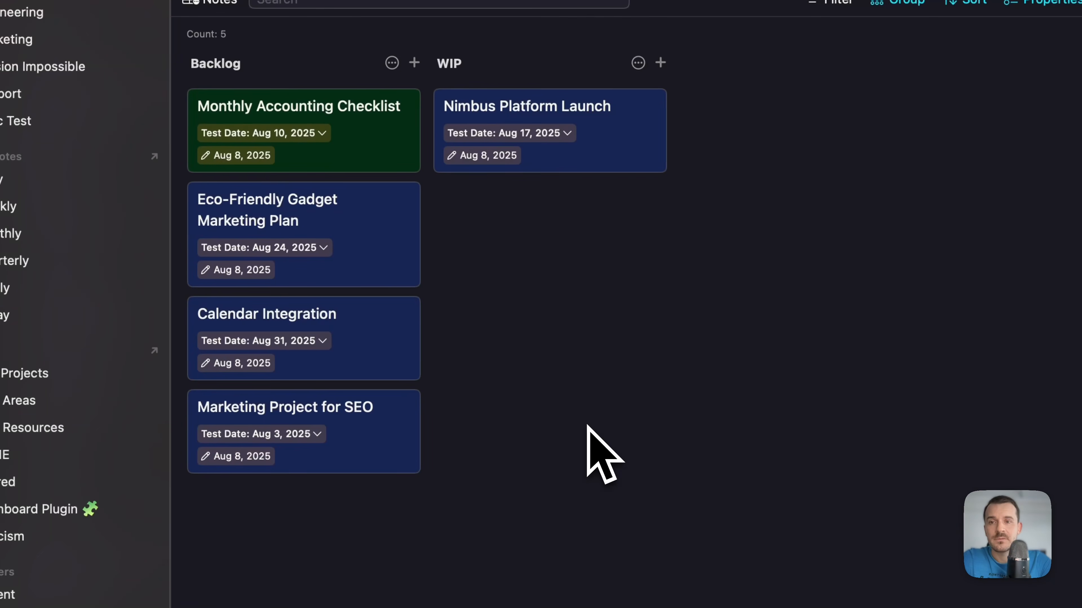
- Examine the properties of the Monthly Accounting Checklist note, especially its status, and close the note
left_click(337, 161)
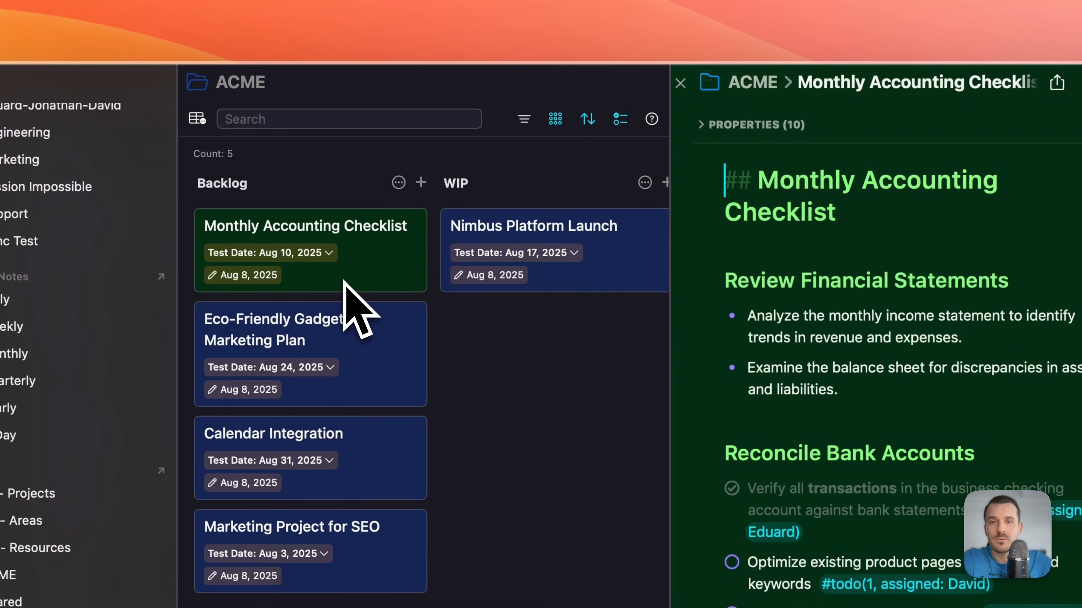
left_click(719, 125)
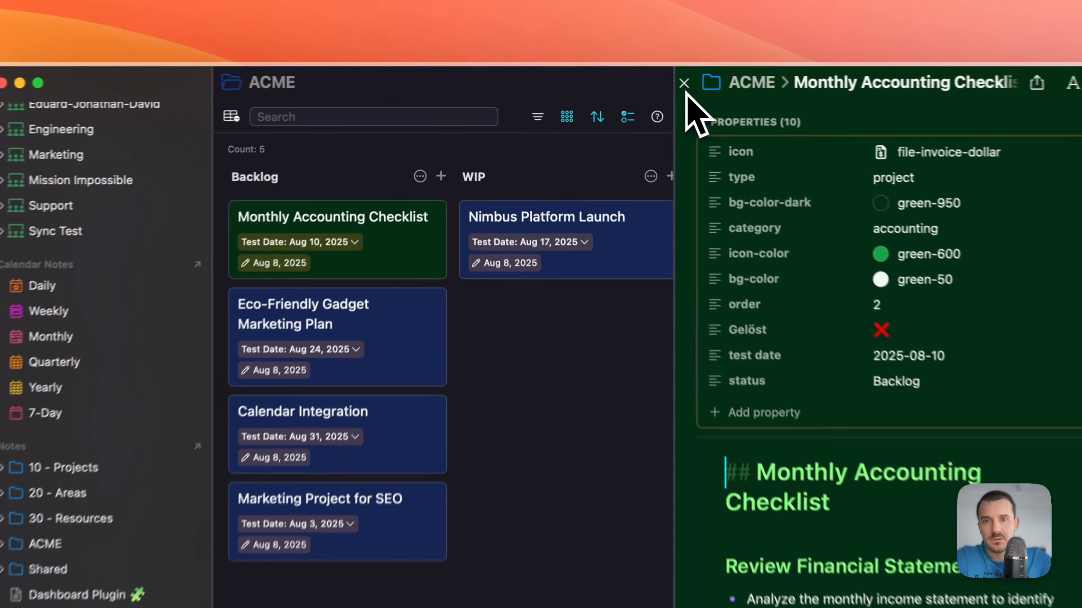
left_click(623, 76)
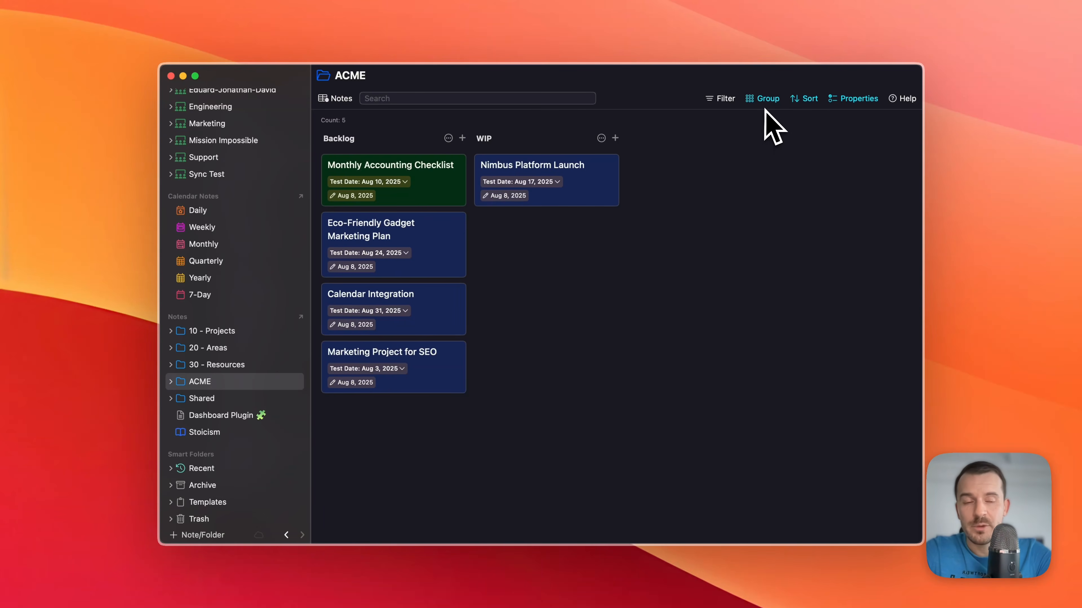
left_click(763, 98)
left_click(677, 273)
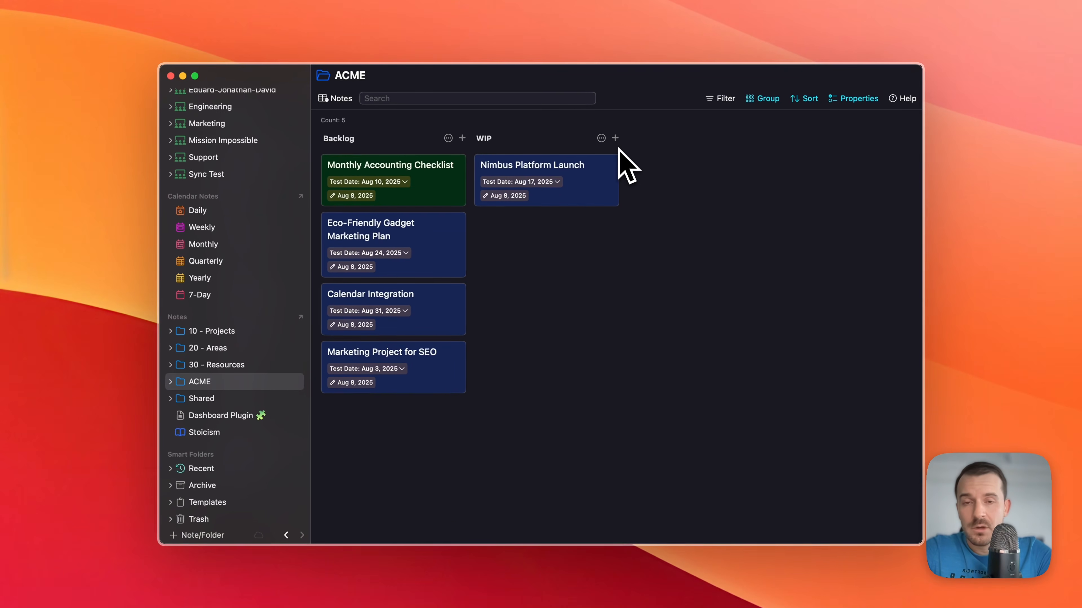
- Create a blank note in the WIP column, close it and move it to the trash
left_click(616, 139)
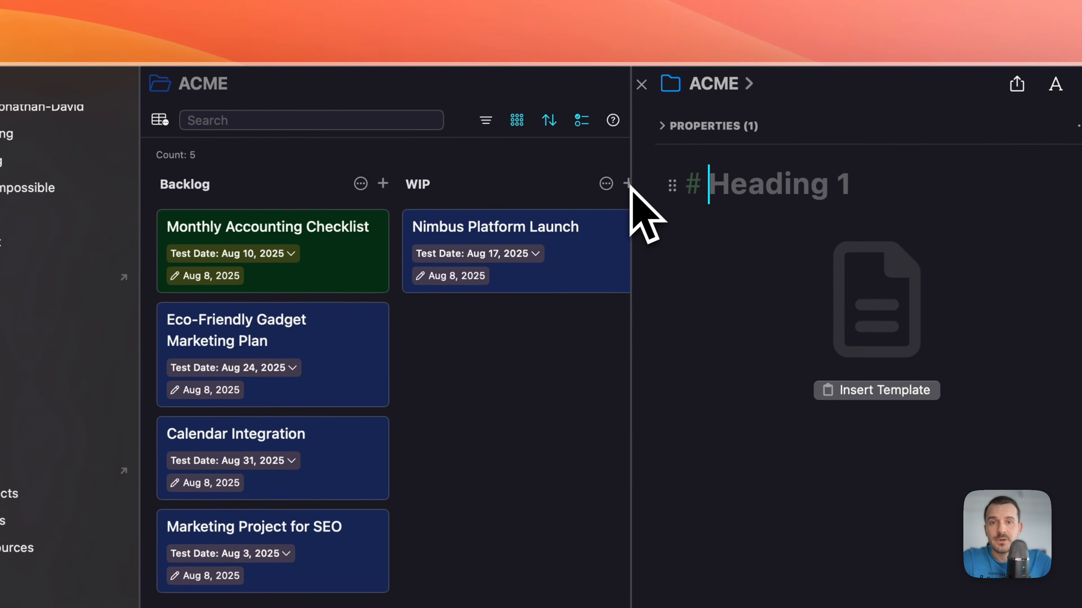
left_click(642, 85)
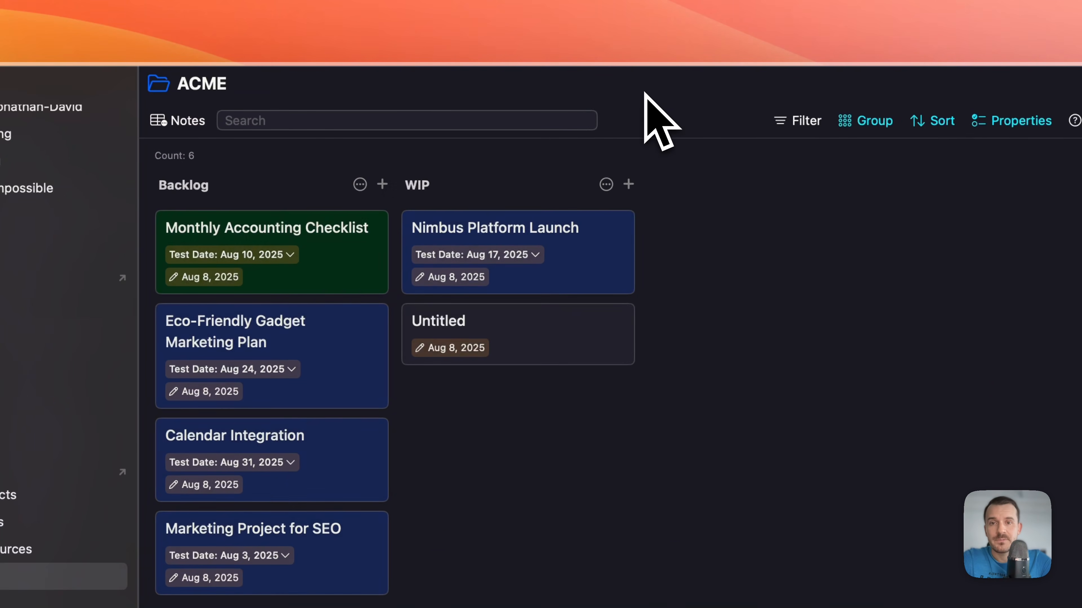
right_click(510, 329)
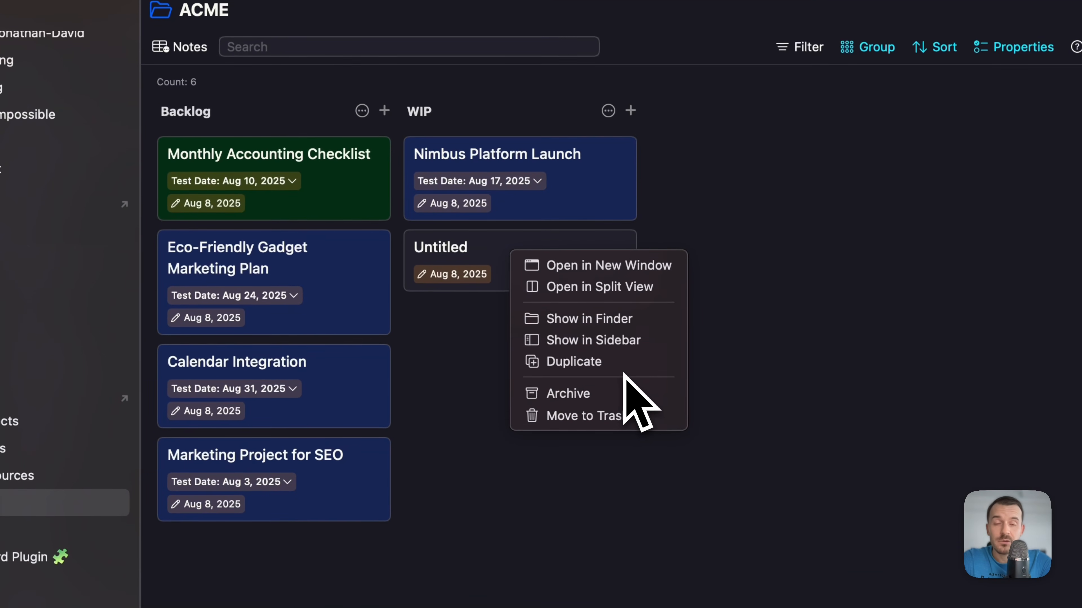
left_click(614, 415)
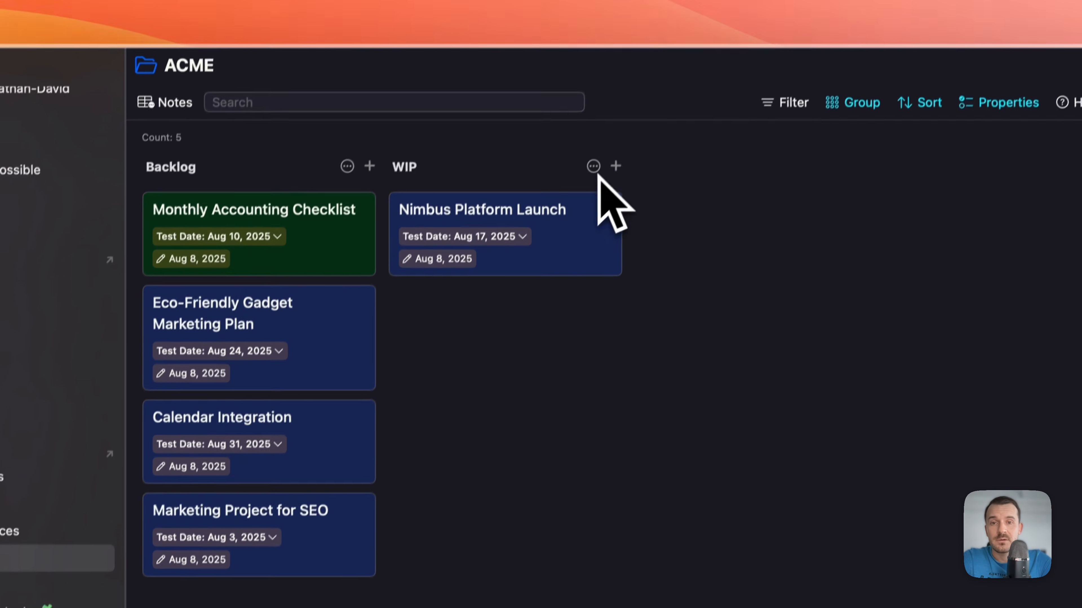
- Insert a new board column named "Finished" after the WIP column
left_click(608, 111)
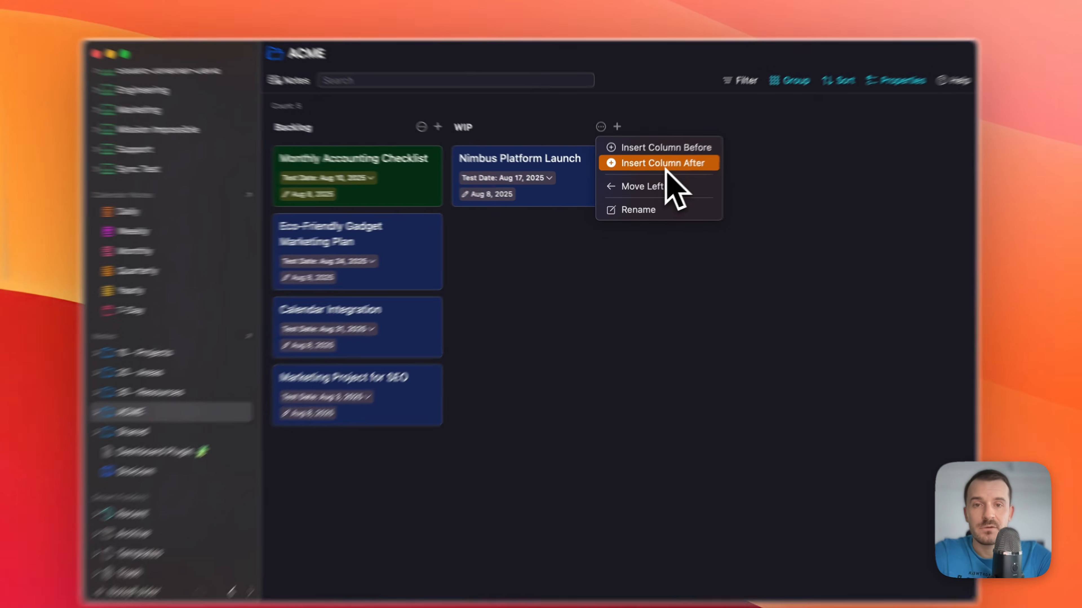
left_click(659, 171)
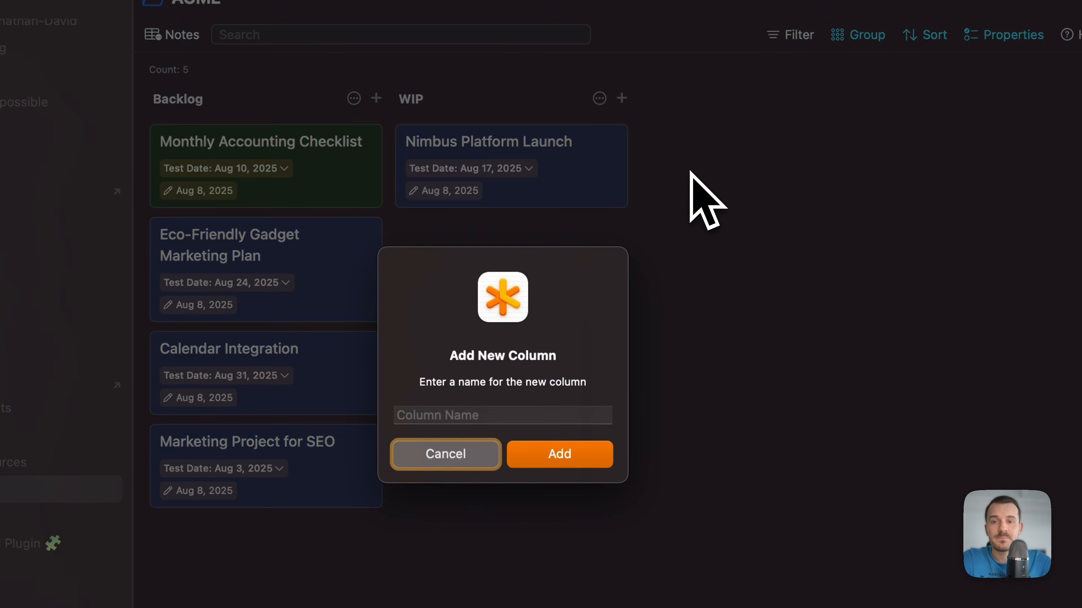
left_click(494, 395)
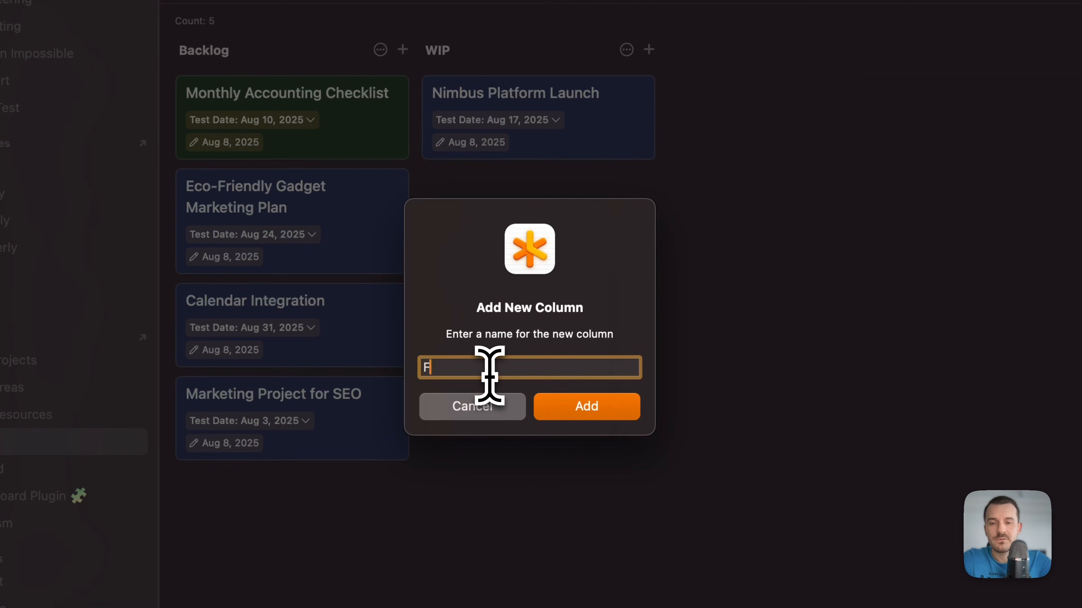
type("Finished")
left_click(603, 412)
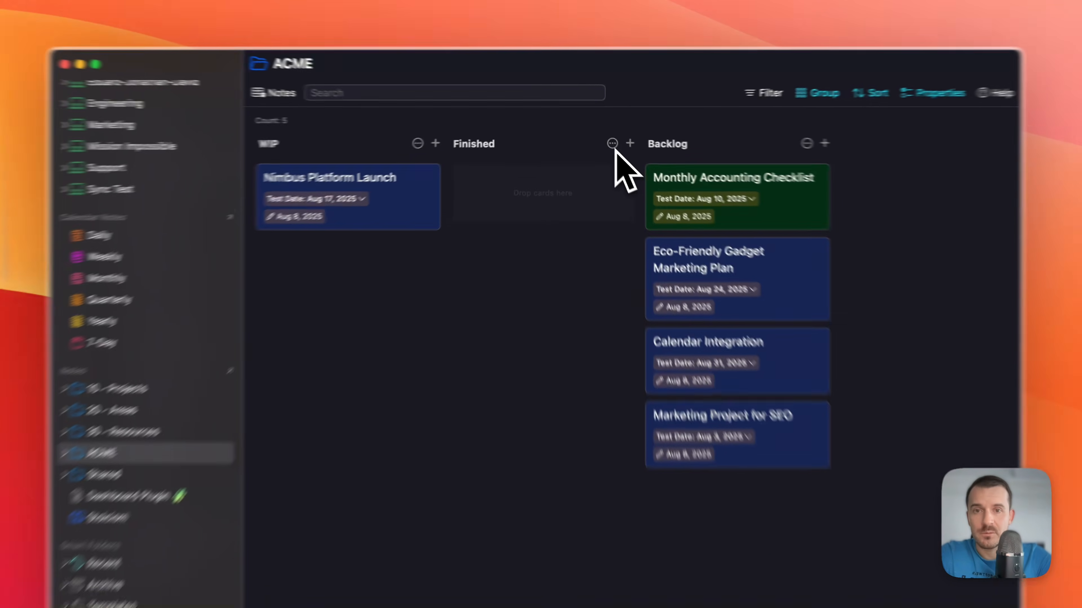
- Move the Finished column behind the Backlog column so it is last on the board
left_click(601, 138)
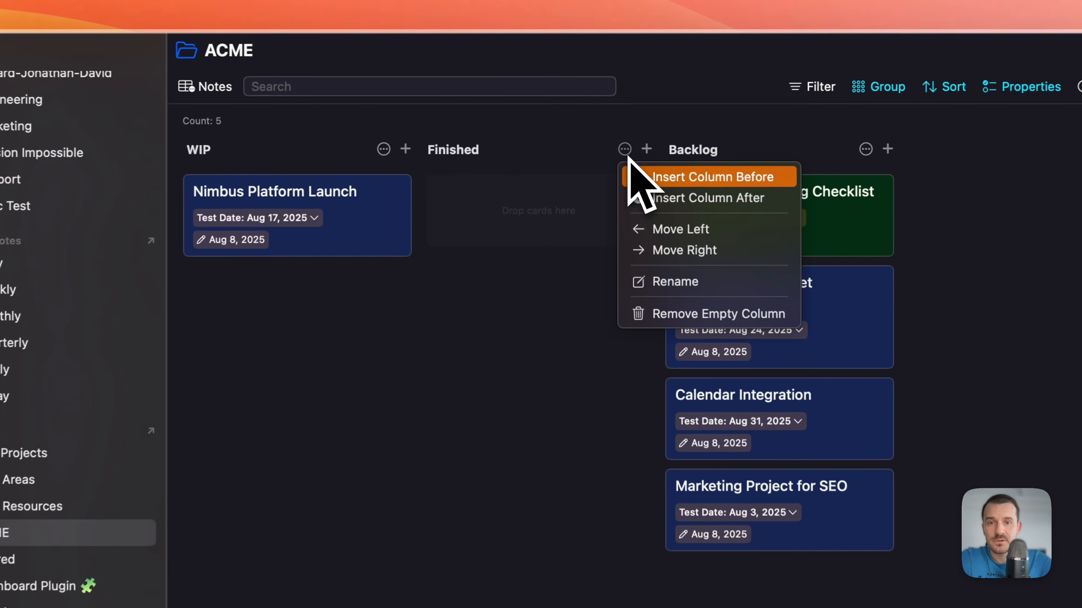
left_click(701, 254)
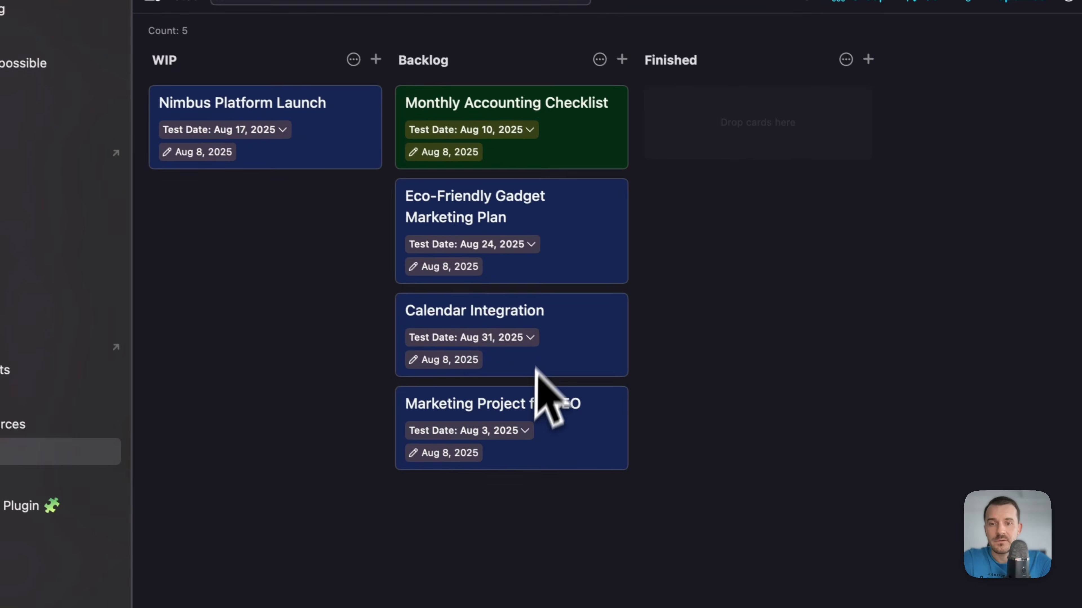
- Place the Marketing Project for SEO card above Eco-Friendly Gadget Marketing Plan in Backlog, and move the Calendar Integration card into Finished
left_click_drag(564, 454, 629, 388)
left_click_drag(600, 294, 777, 128)
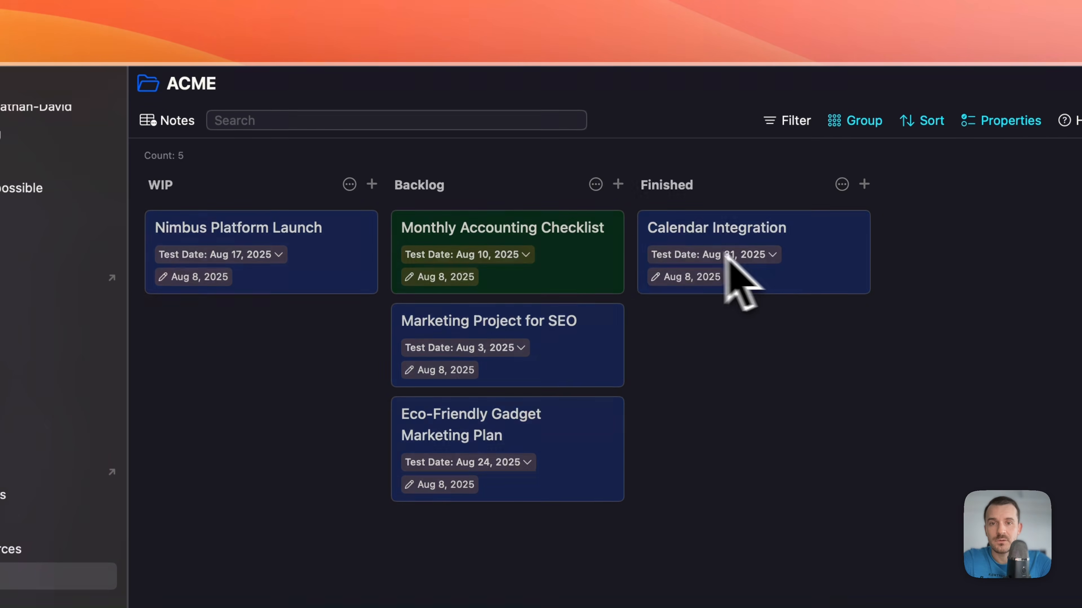
- Move the Backlog column in front of WIP and move the Eco-Friendly Gadget Marketing Plan card into WIP below Nimbus Platform Launch
left_click(595, 184)
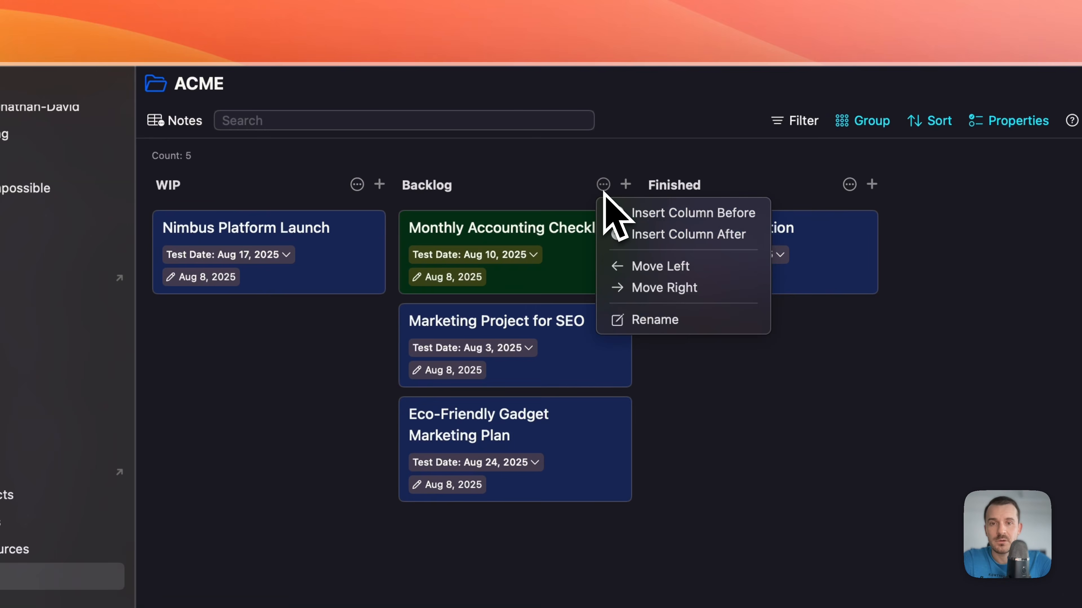
left_click(630, 270)
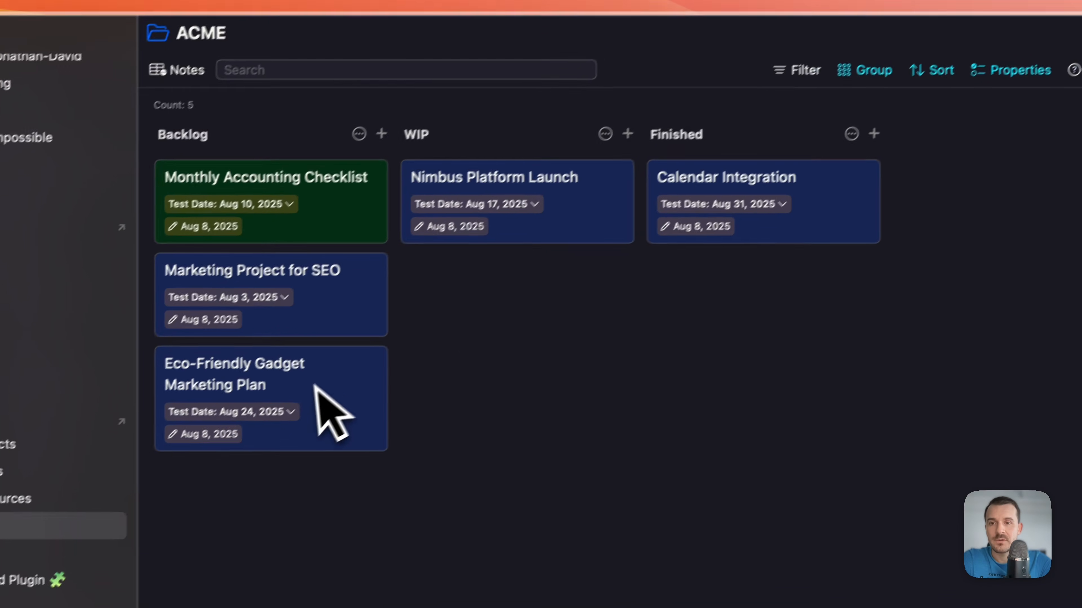
left_click_drag(343, 463, 562, 334)
left_click_drag(603, 251, 621, 276)
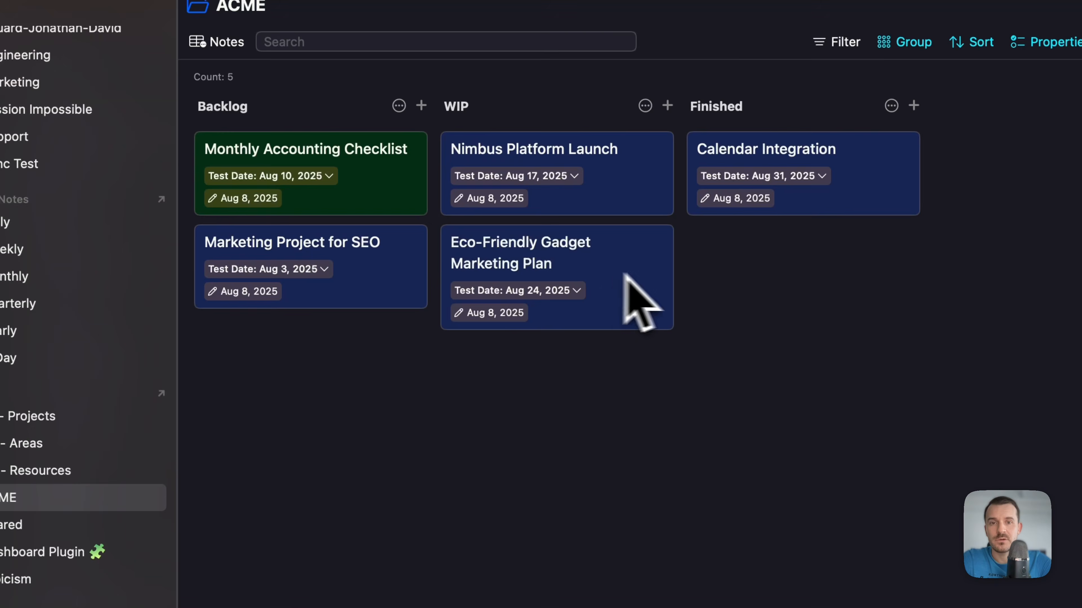
- Insert a new board column named "Review" between WIP and Finished
left_click(547, 145)
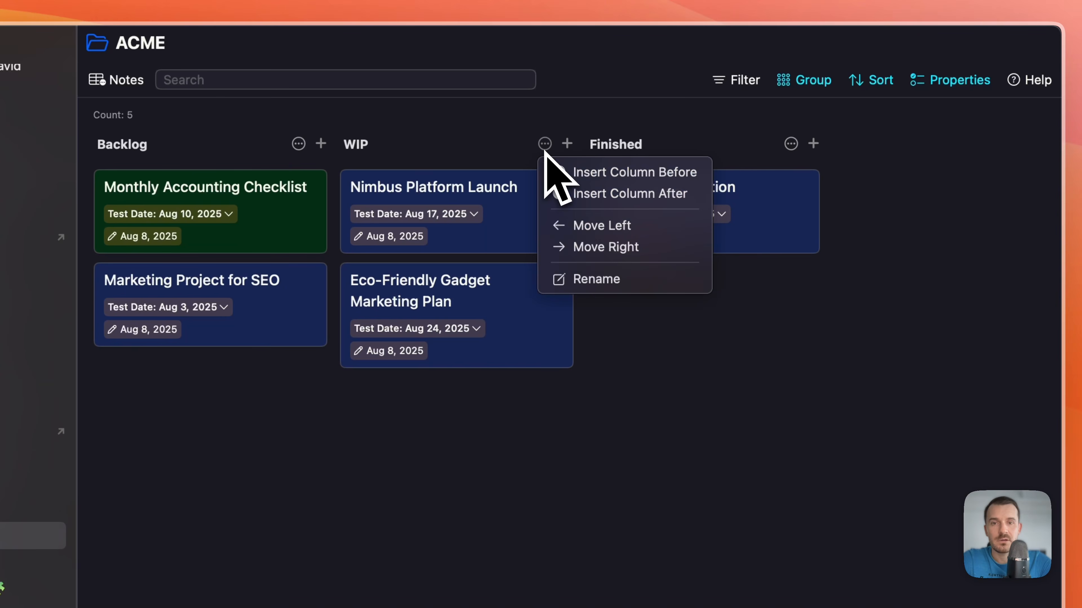
left_click(572, 200)
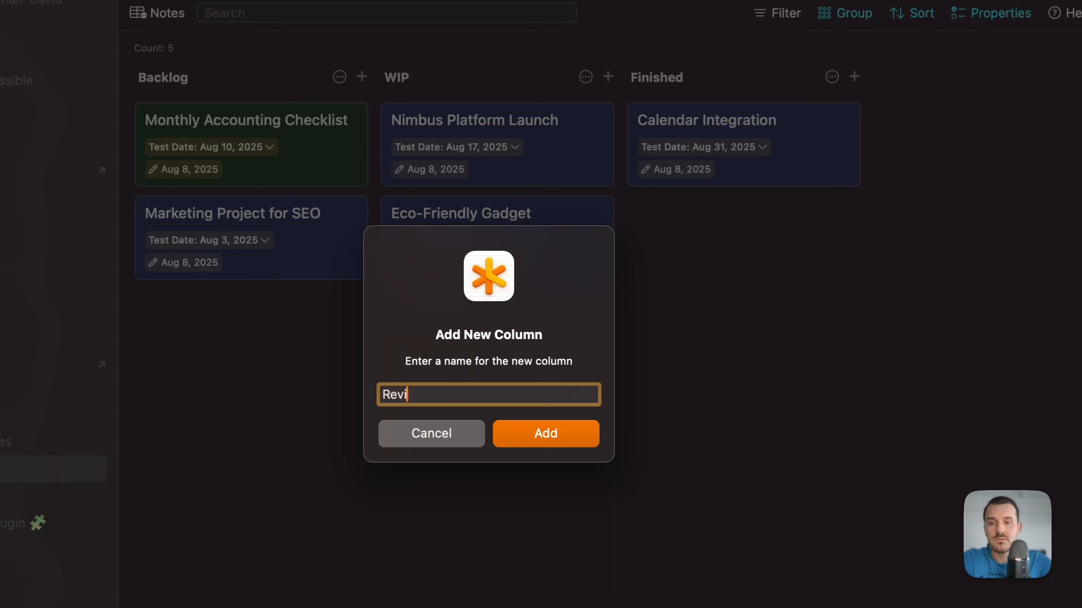
left_click(523, 433)
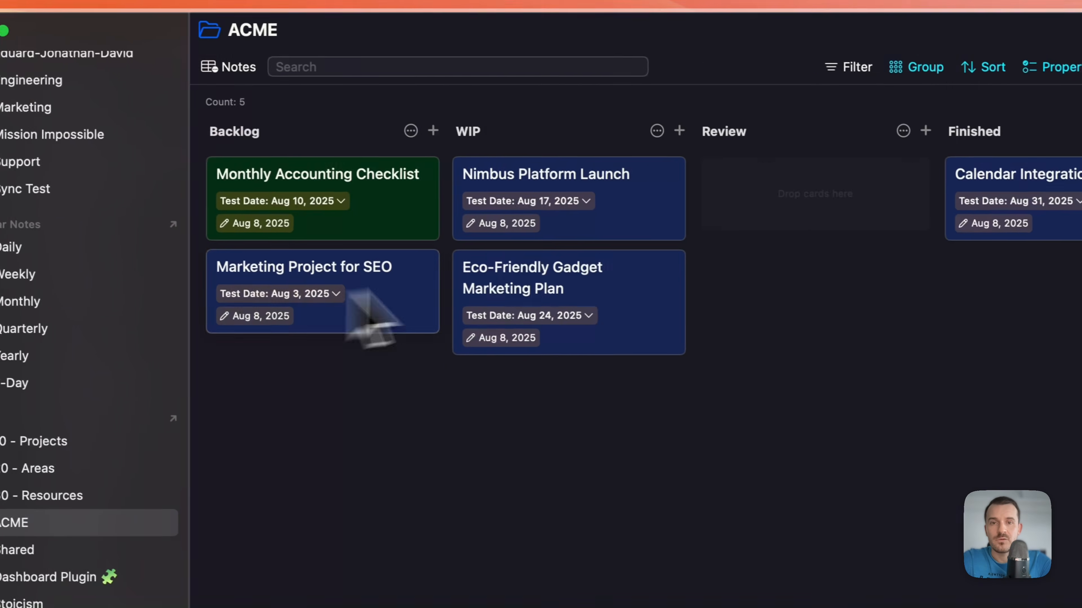
- Move the Marketing Project for SEO card into the Review column and return it to Backlog below Monthly Accounting Checklist
left_click_drag(370, 319, 283, 252)
scroll(840, 403, "right", 2)
scroll(766, 394, "left", 2)
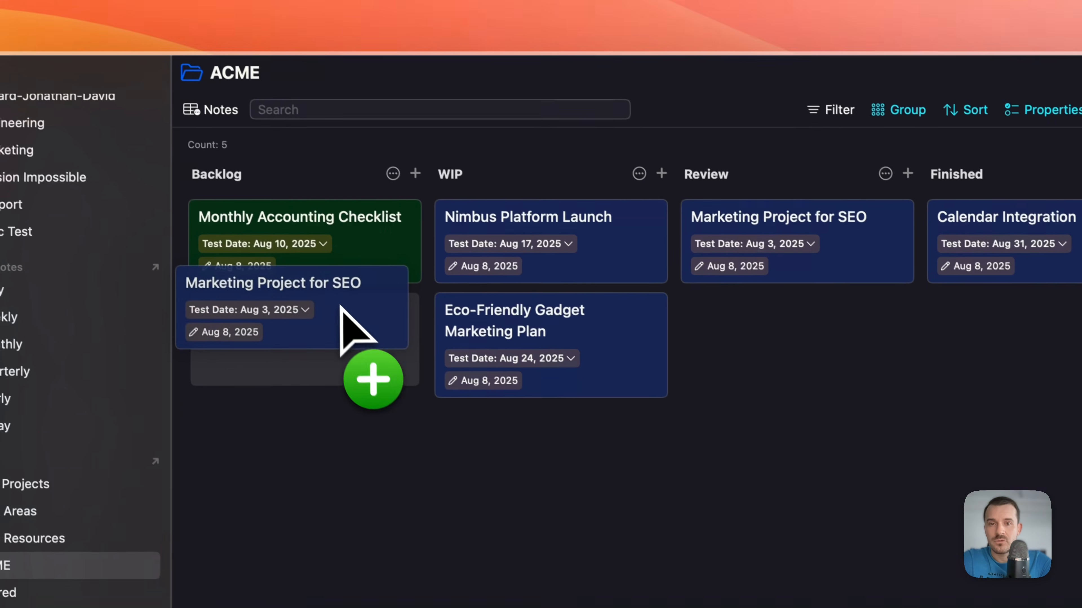
left_click_drag(340, 306, 356, 310)
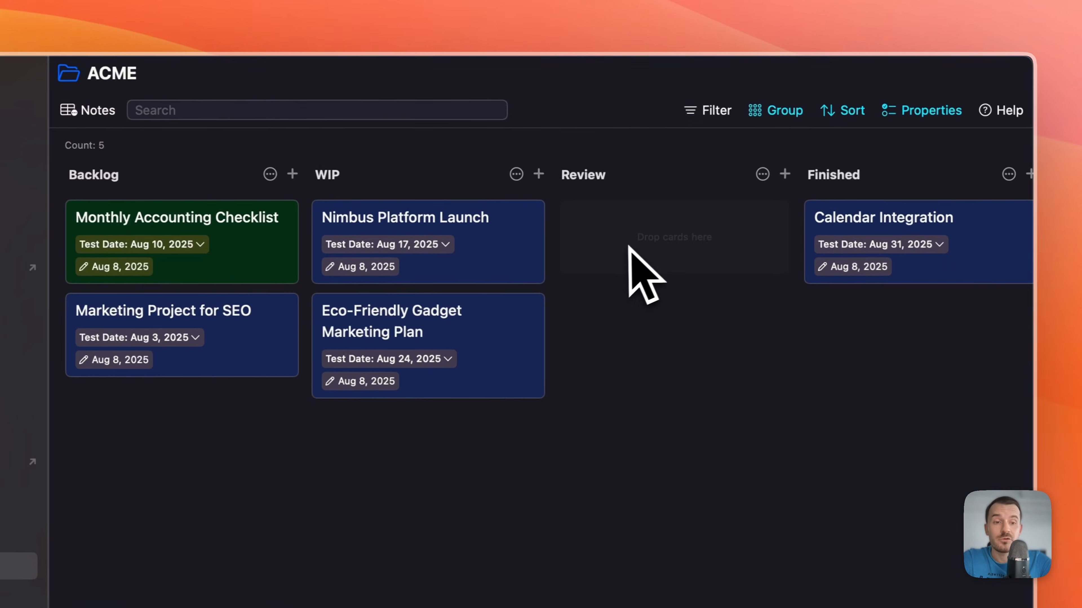
- Remove the empty Review column and check which column options WIP offers
left_click(757, 174)
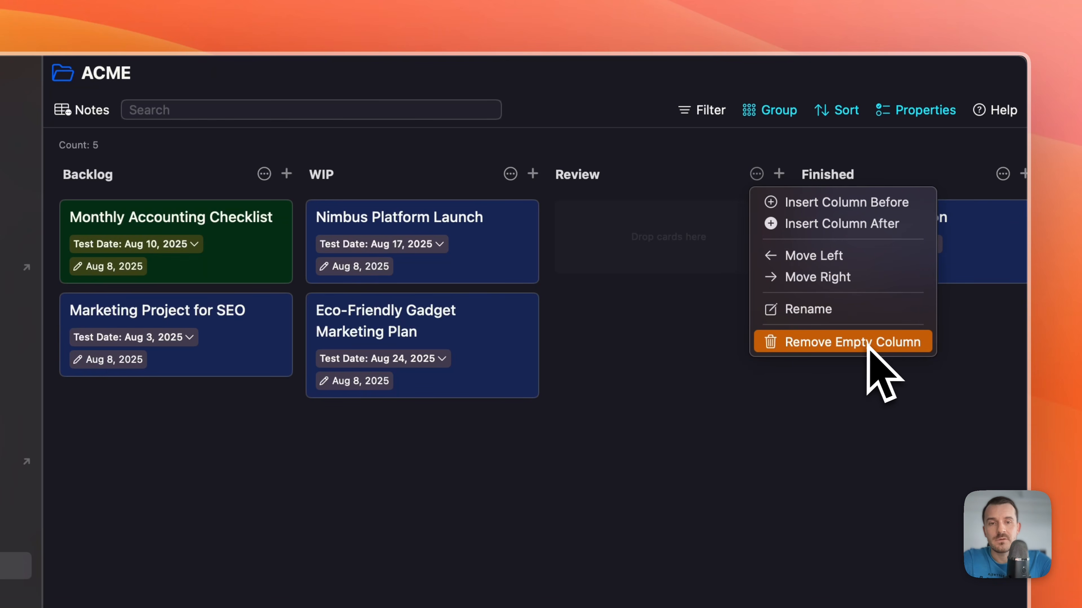
left_click(848, 342)
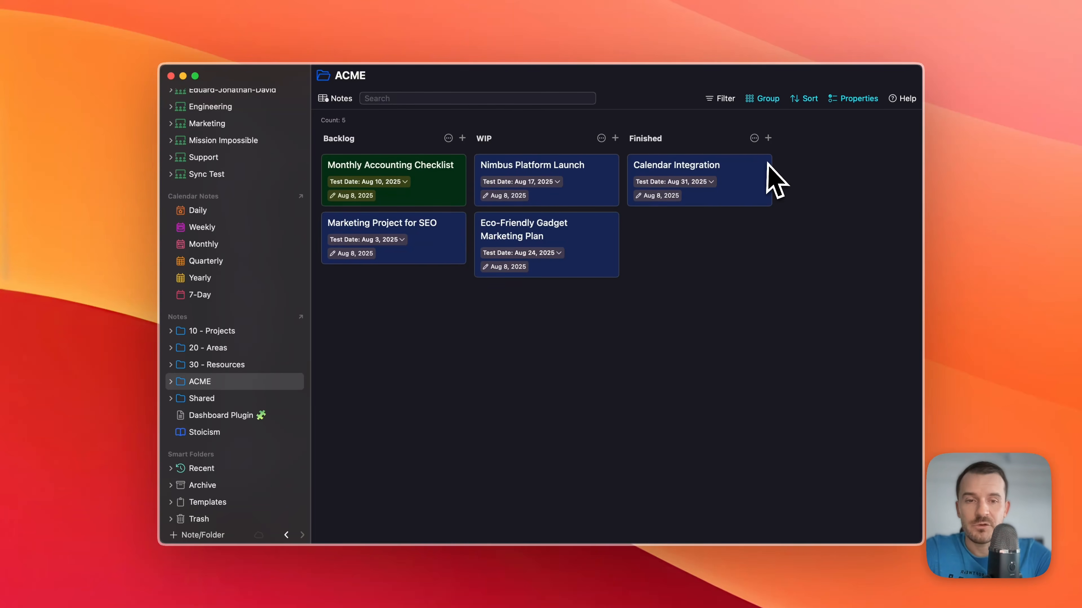
left_click(602, 137)
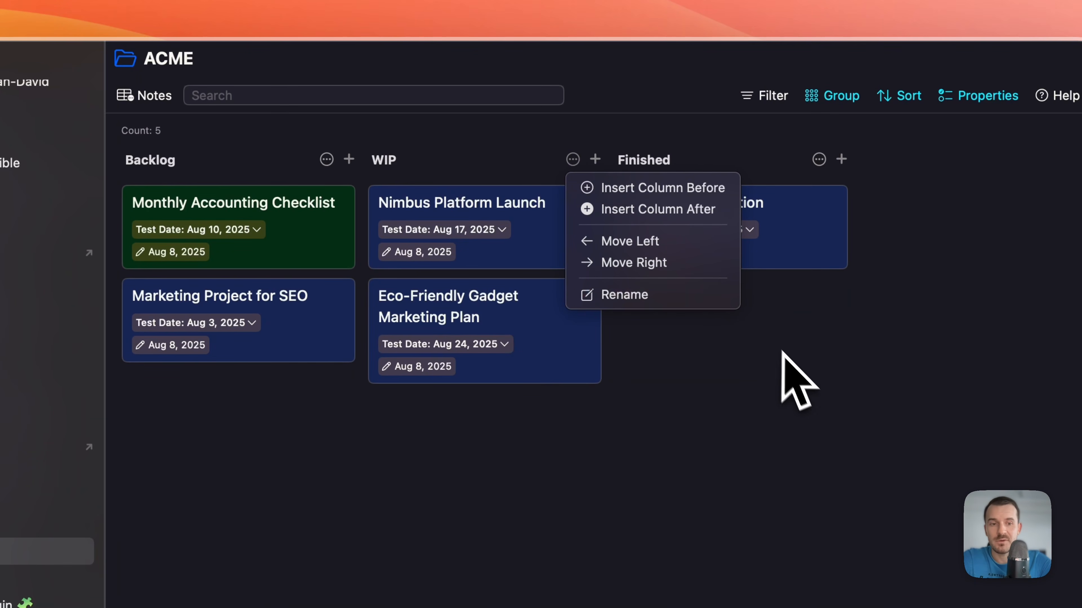
left_click(805, 373)
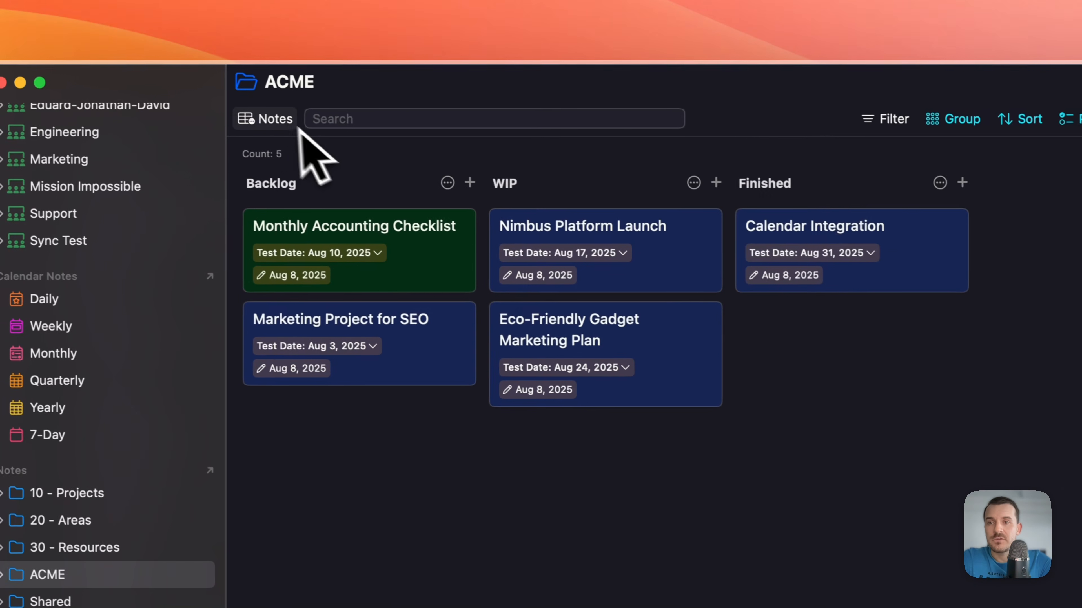
- Switch the ACME folder to its Tasks view and set the view's level to Tasks
left_click(158, 95)
left_click(309, 247)
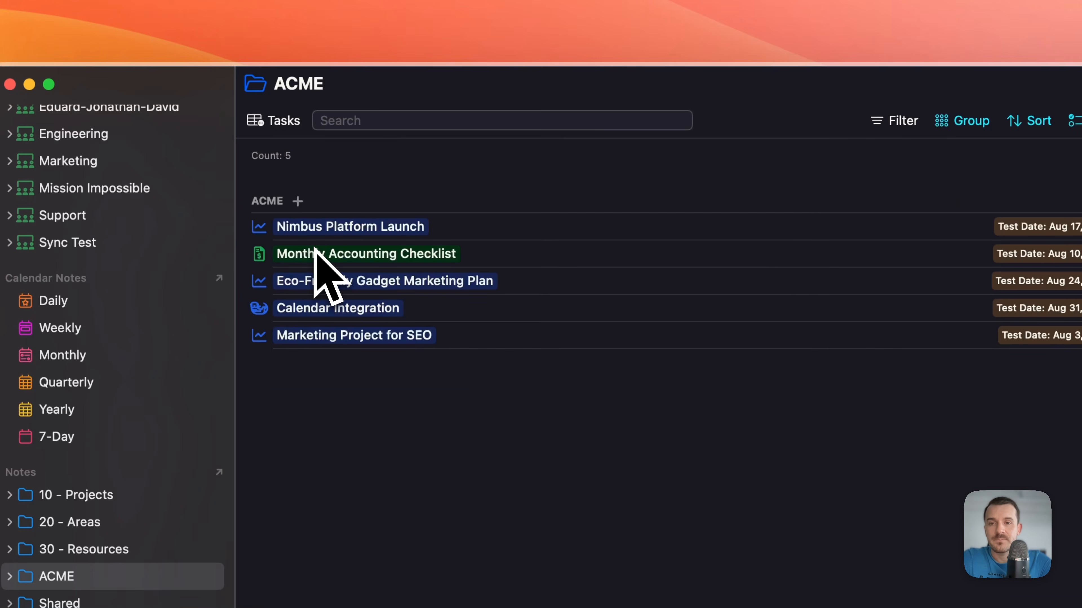
left_click(276, 121)
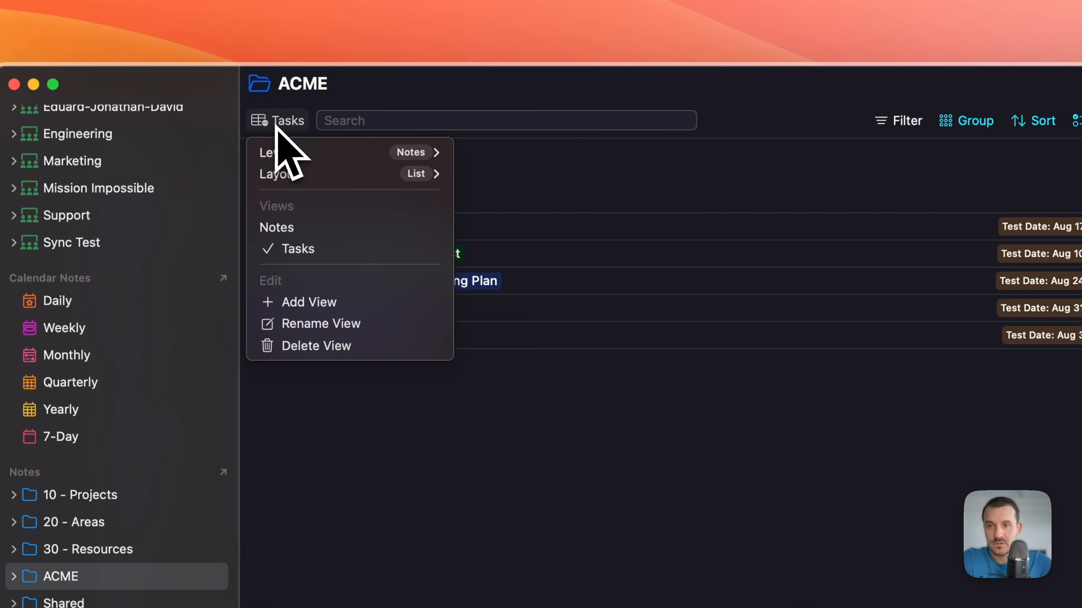
mouse_move(276, 152)
left_click(493, 176)
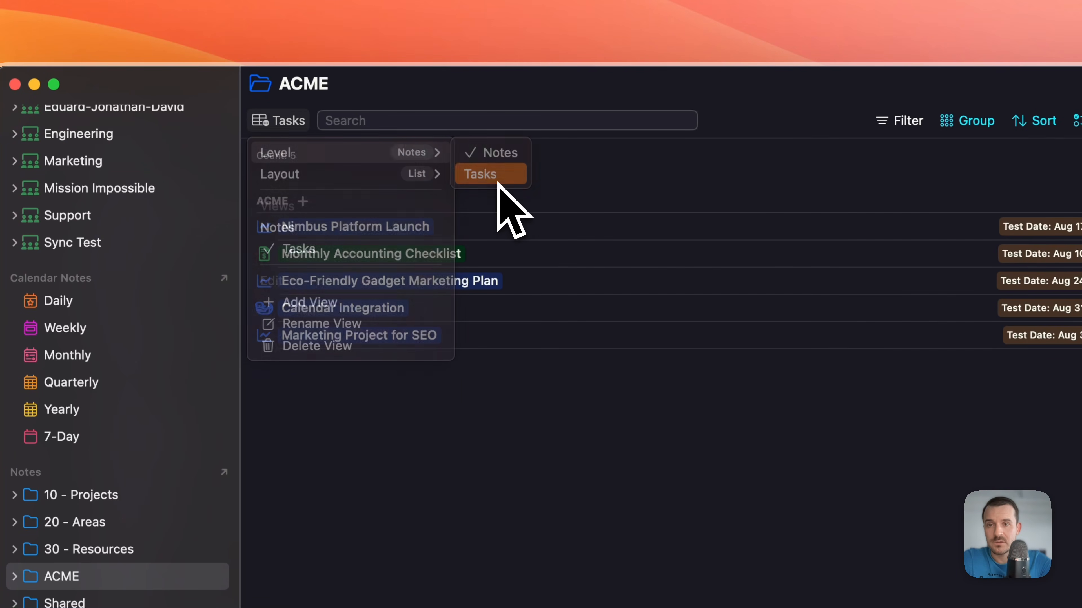
- Set the layout of the Tasks view to Cards
left_click(294, 123)
mouse_move(295, 174)
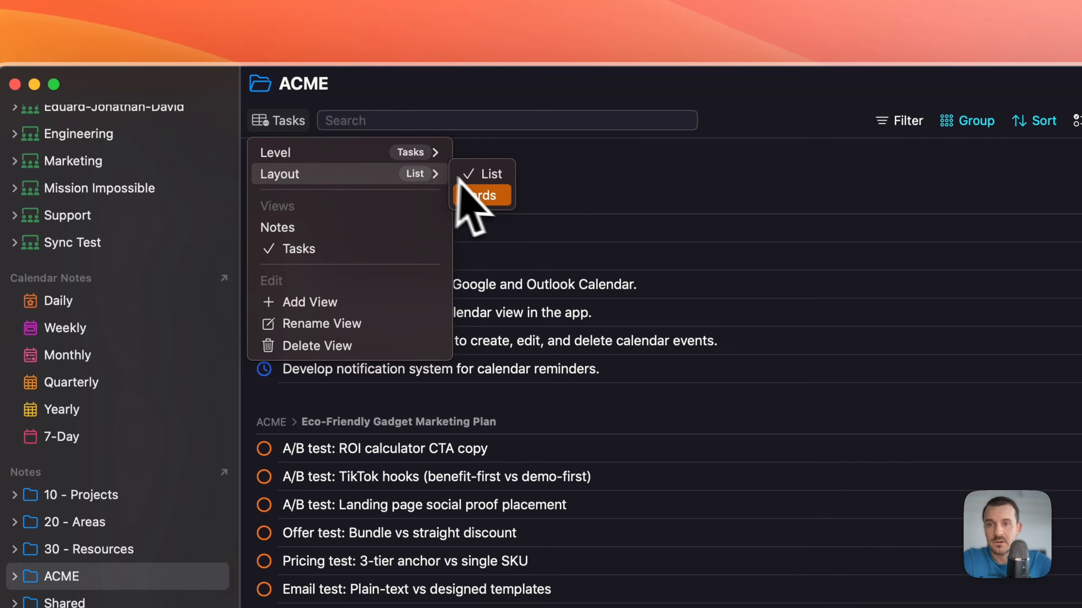
left_click(483, 197)
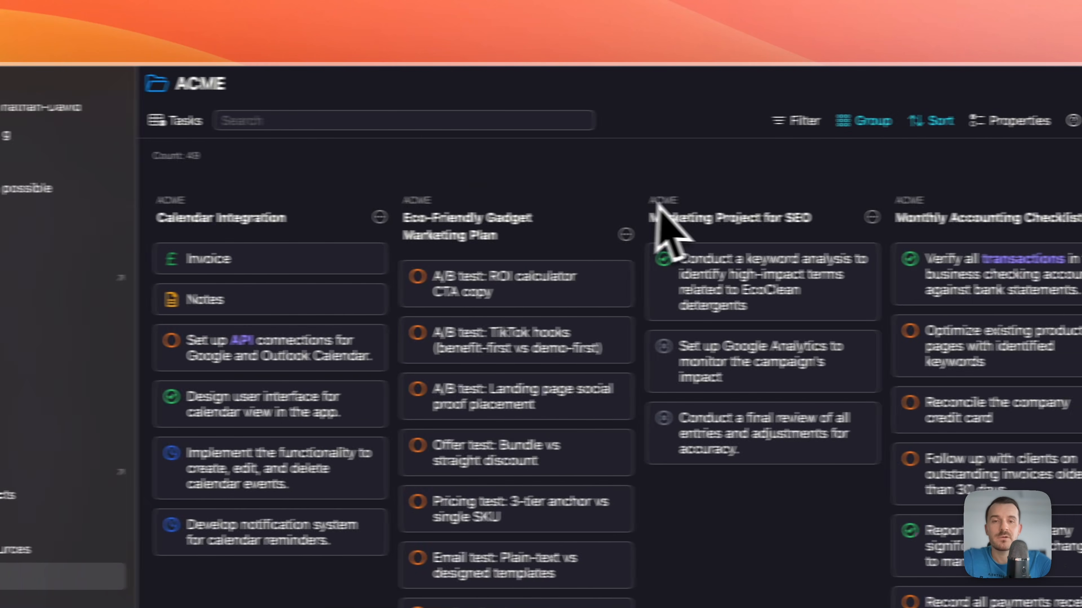
- Group the task cards by Note Status and move the Finished column behind WIP
left_click(794, 129)
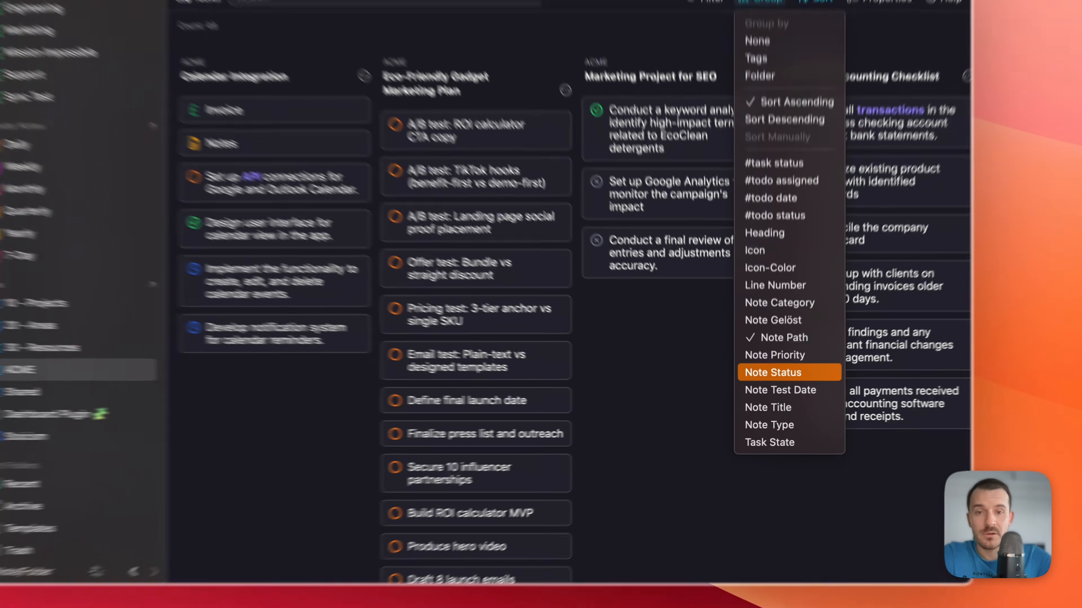
left_click(775, 369)
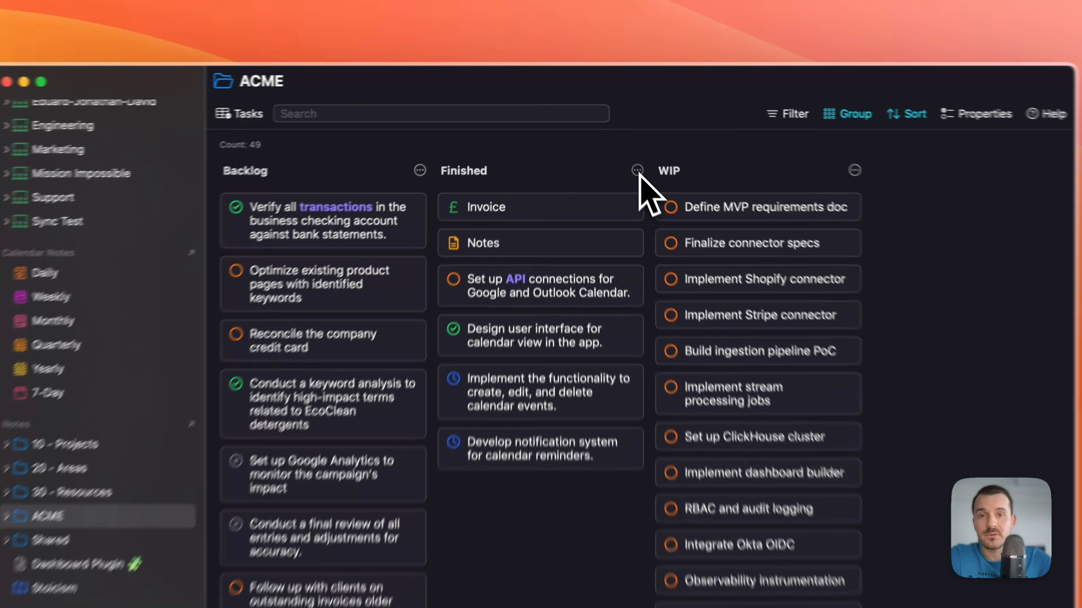
left_click(615, 138)
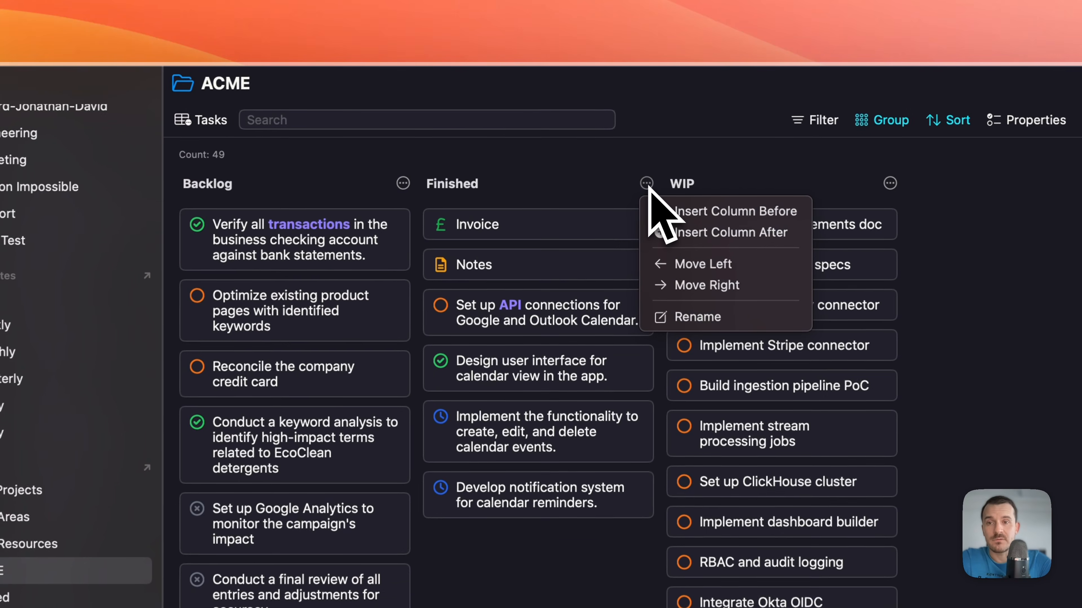
left_click(746, 289)
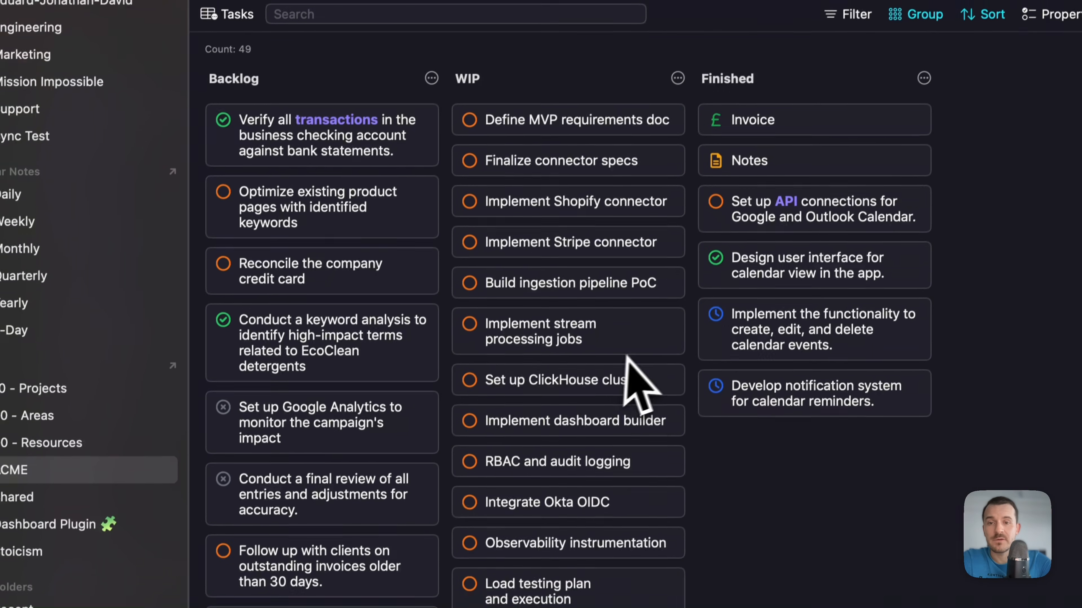
- Look through the WIP tasks, open the Nimbus Platform Launch note from one of them, examine its status property and close the note
scroll(566, 451, "down", 8)
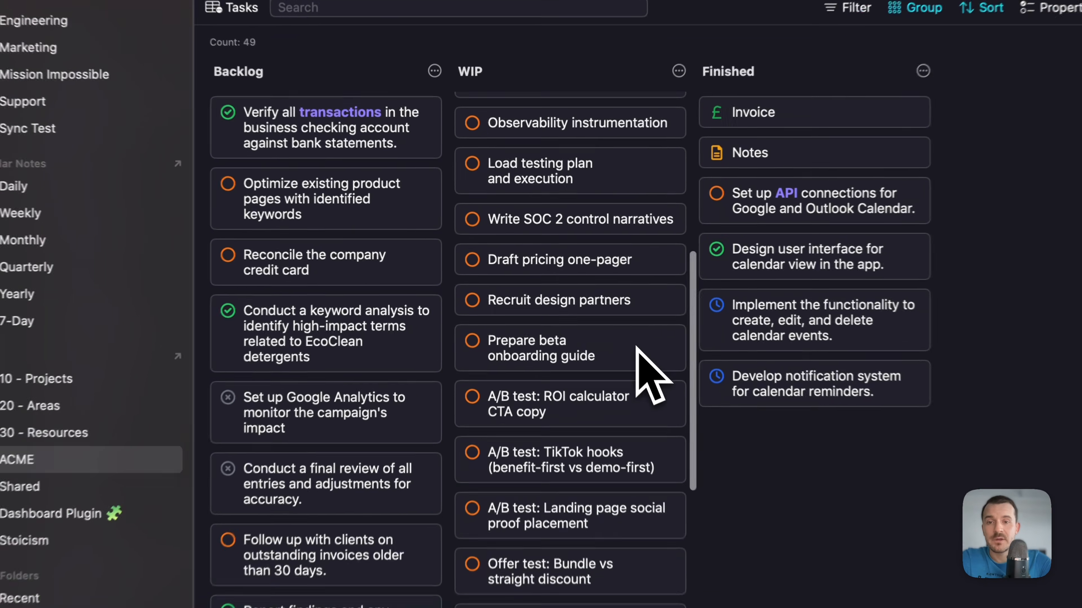
scroll(605, 462, "up", 8)
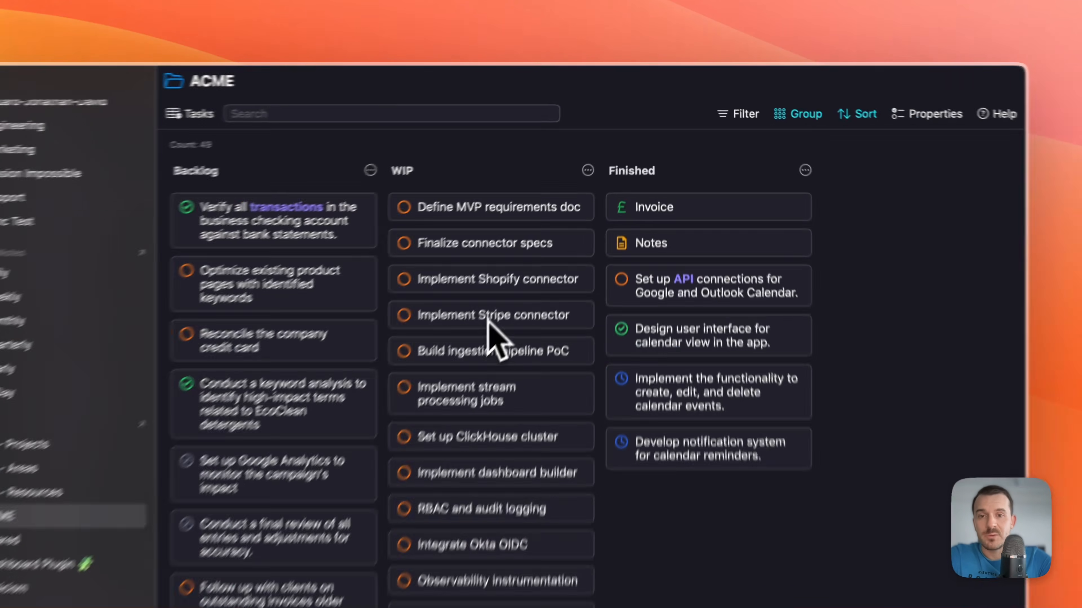
left_click(528, 239)
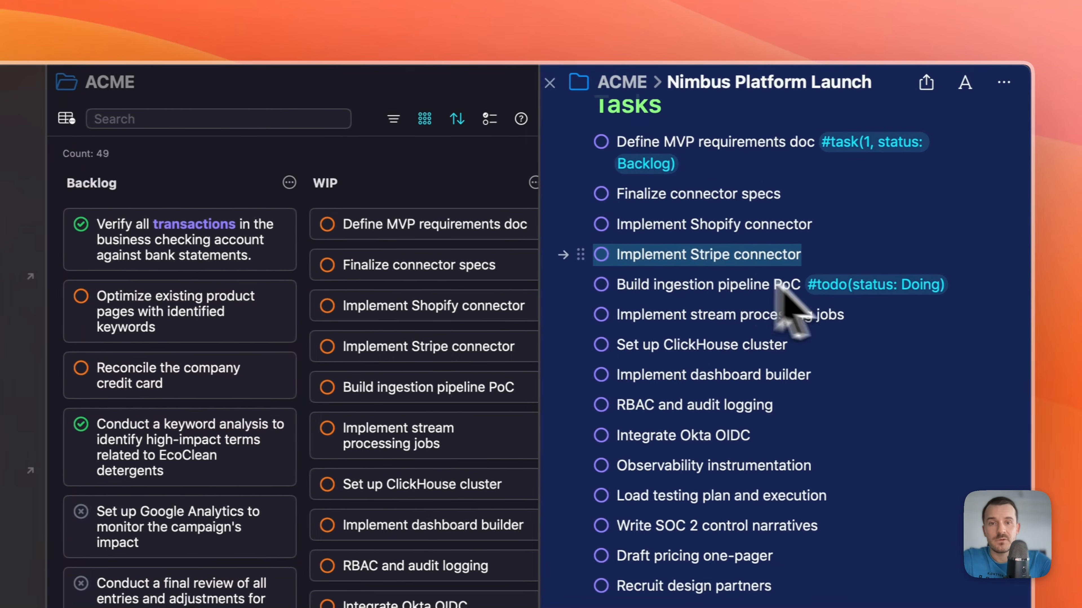
scroll(778, 277, "up", 15)
left_click(587, 126)
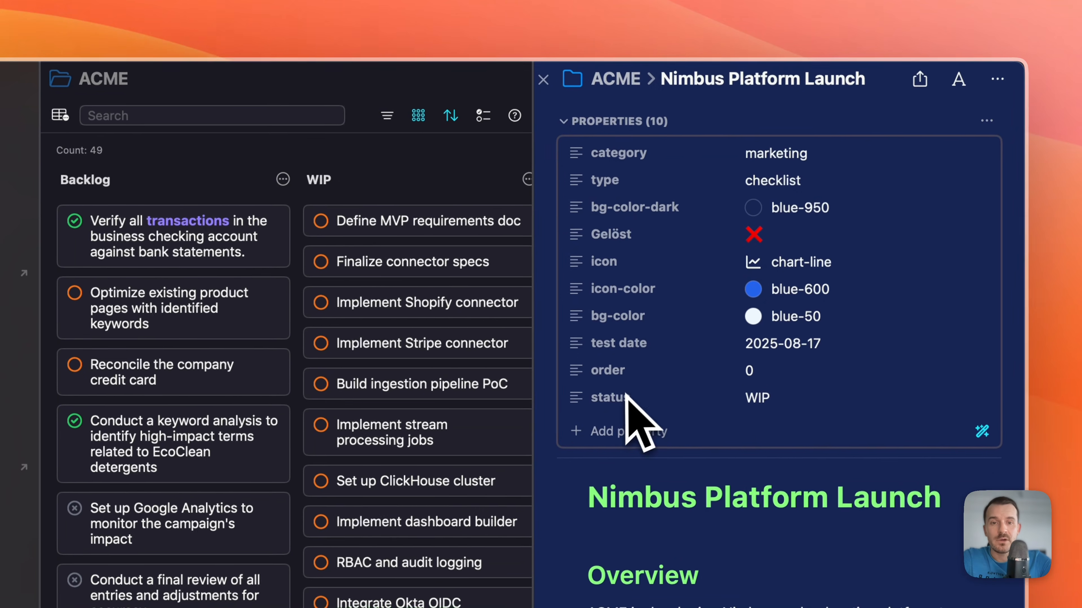
left_click(580, 83)
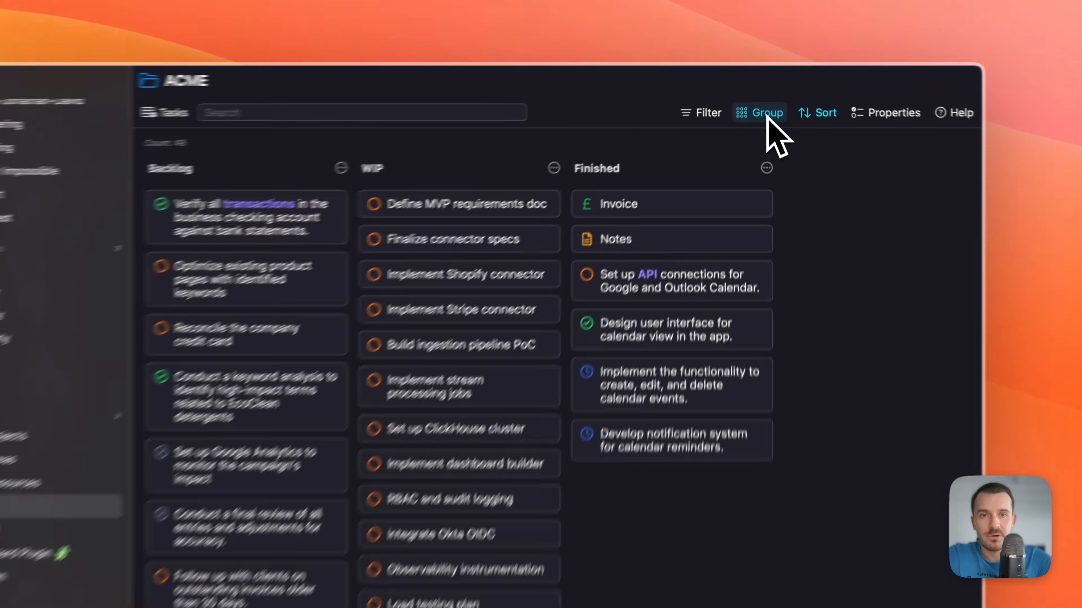
- Group the task cards by the #todo status property
left_click(763, 98)
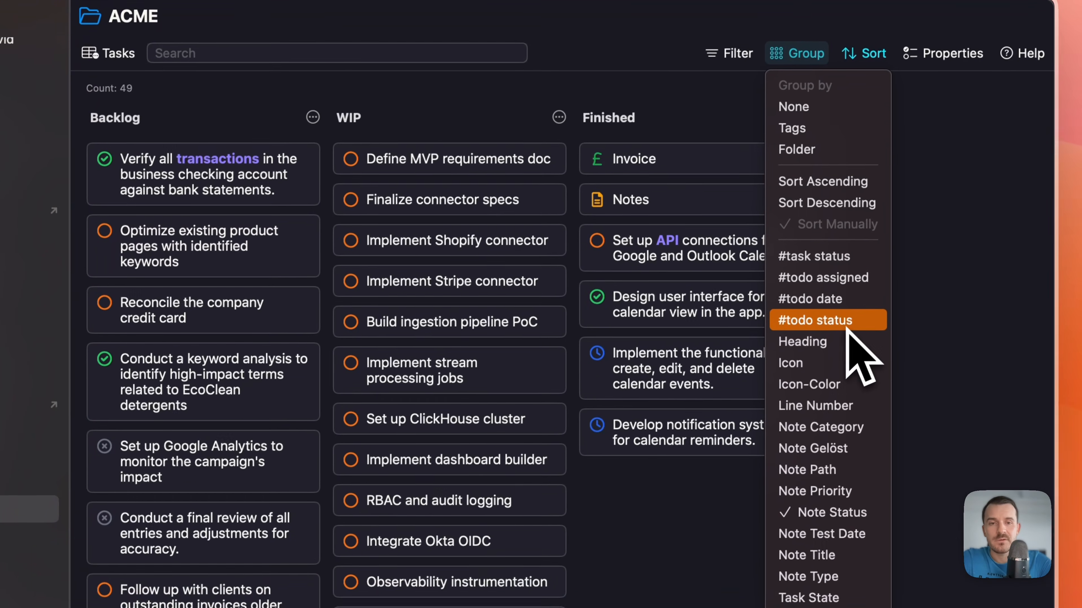
left_click(849, 326)
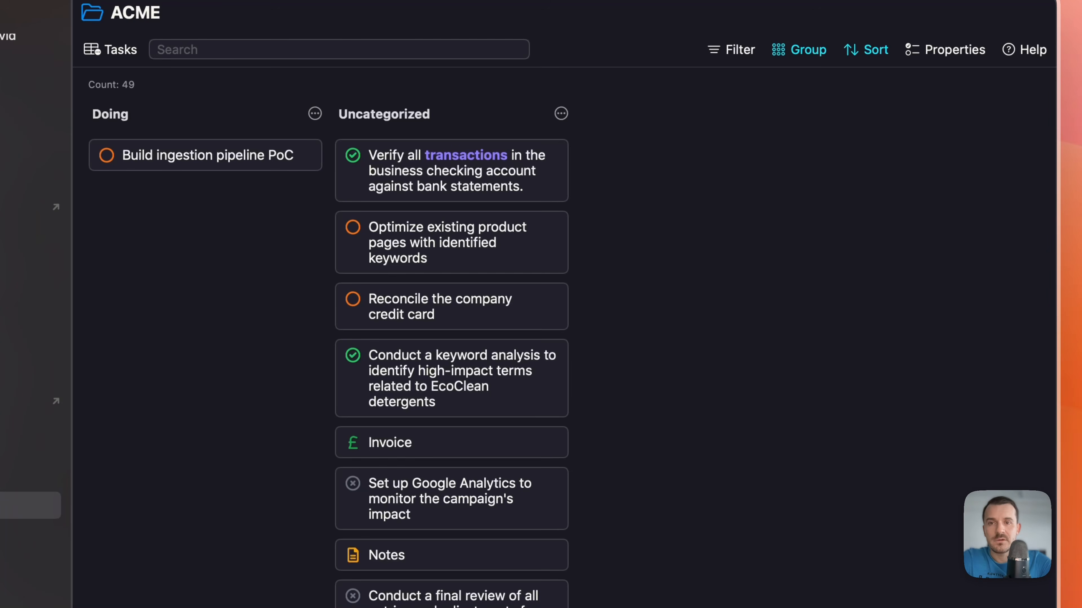
- Open the note behind the Build ingestion pipeline PoC card, examine the task's #todo status tag and close the note
left_click(213, 164)
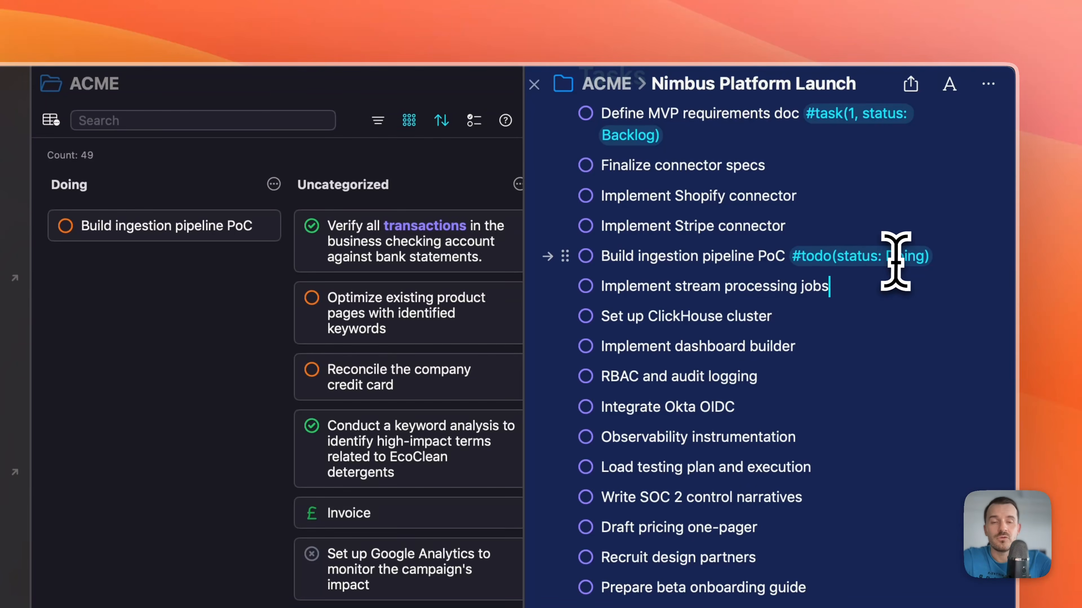
left_click(534, 84)
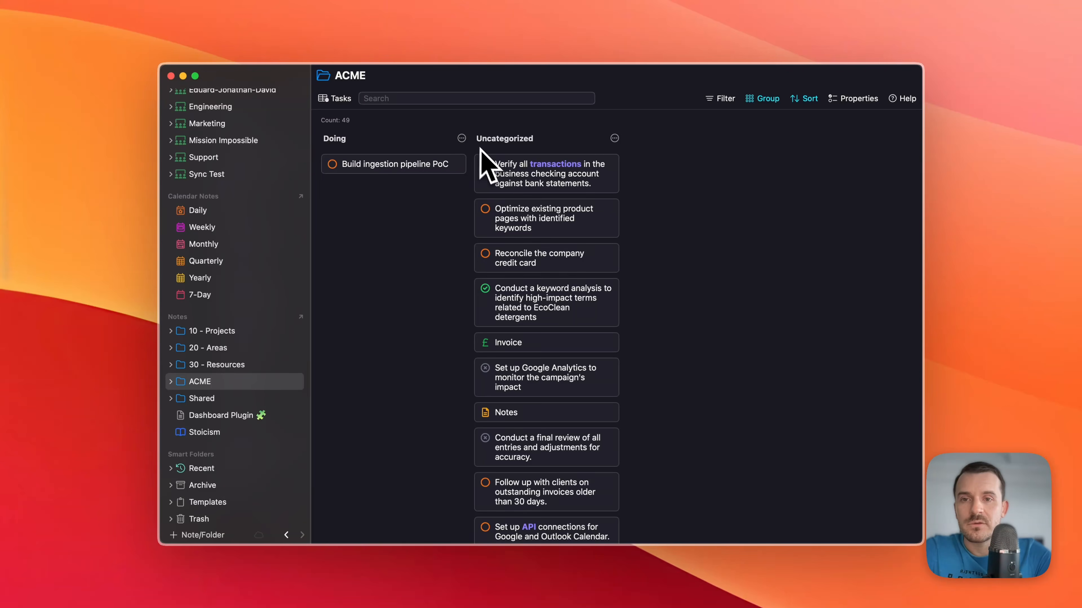
- Insert a column named Backlog after Doing and move it in front of the Doing column
left_click(462, 137)
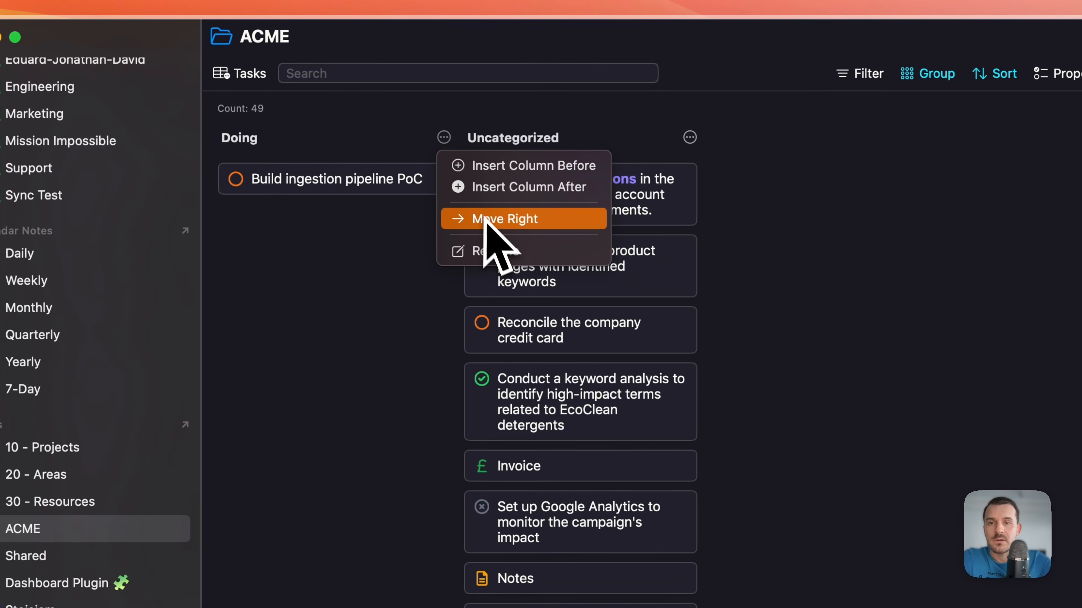
left_click(510, 188)
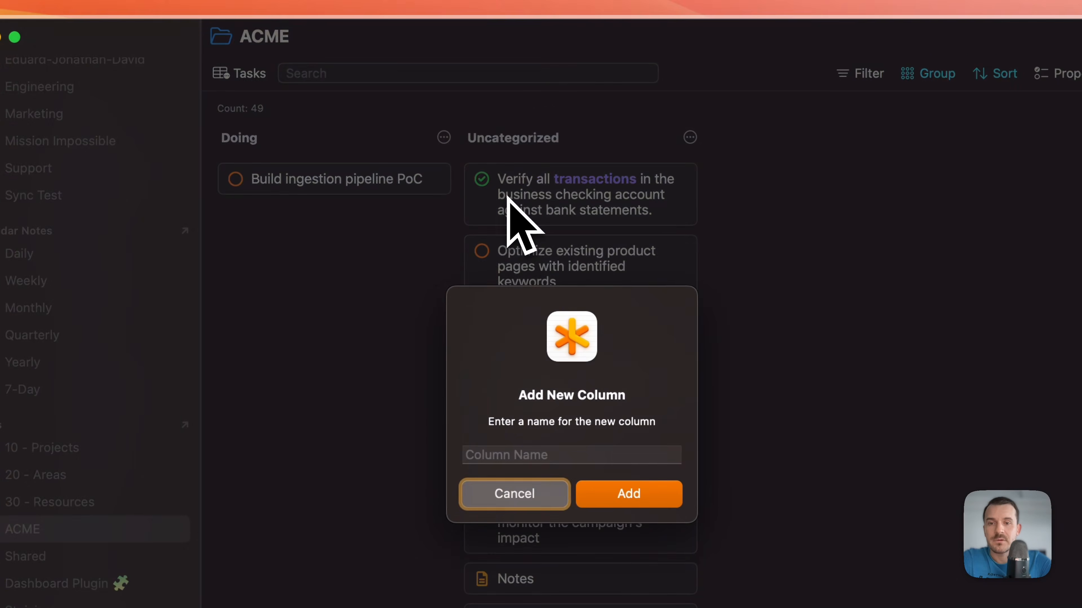
left_click(606, 425)
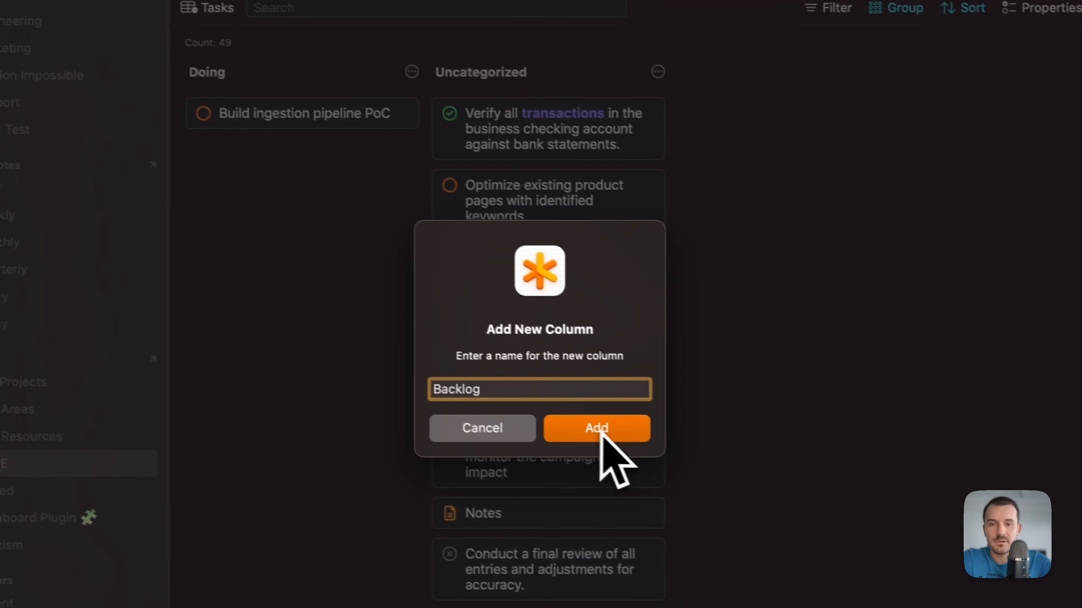
left_click(639, 451)
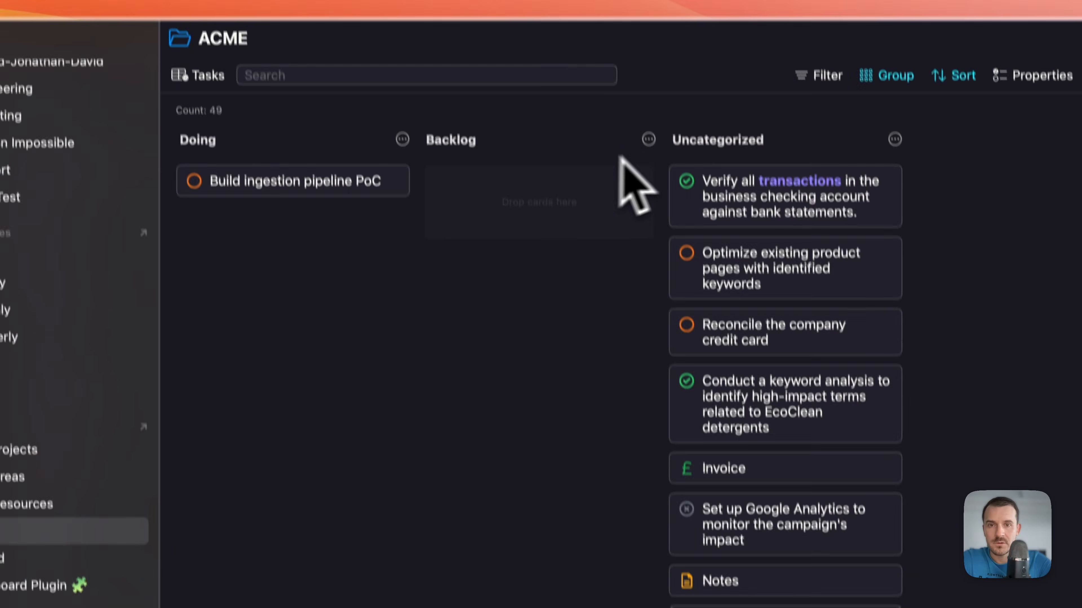
left_click(648, 139)
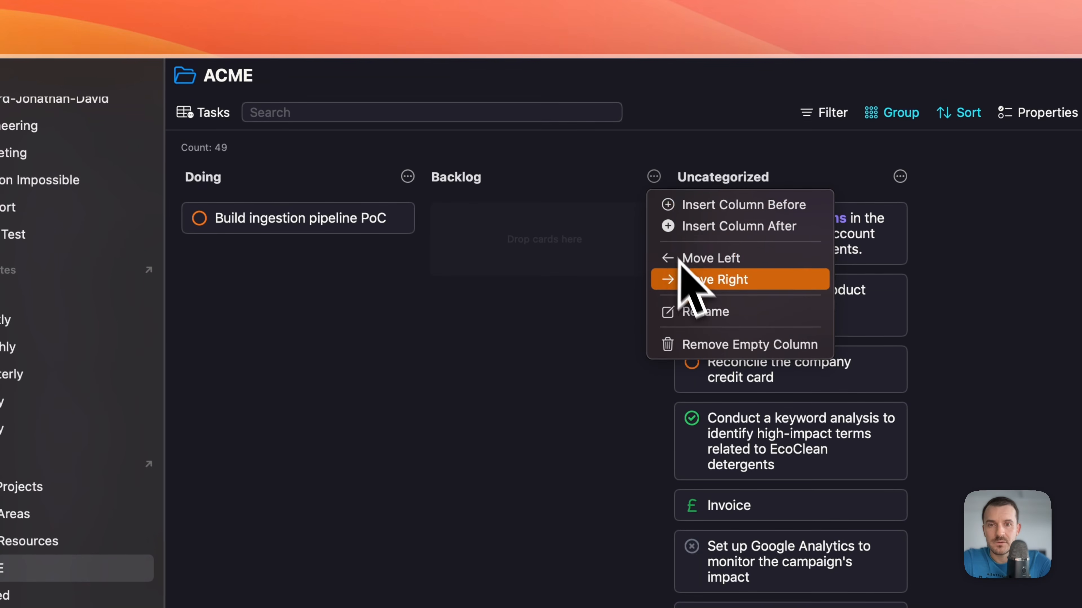
left_click(694, 220)
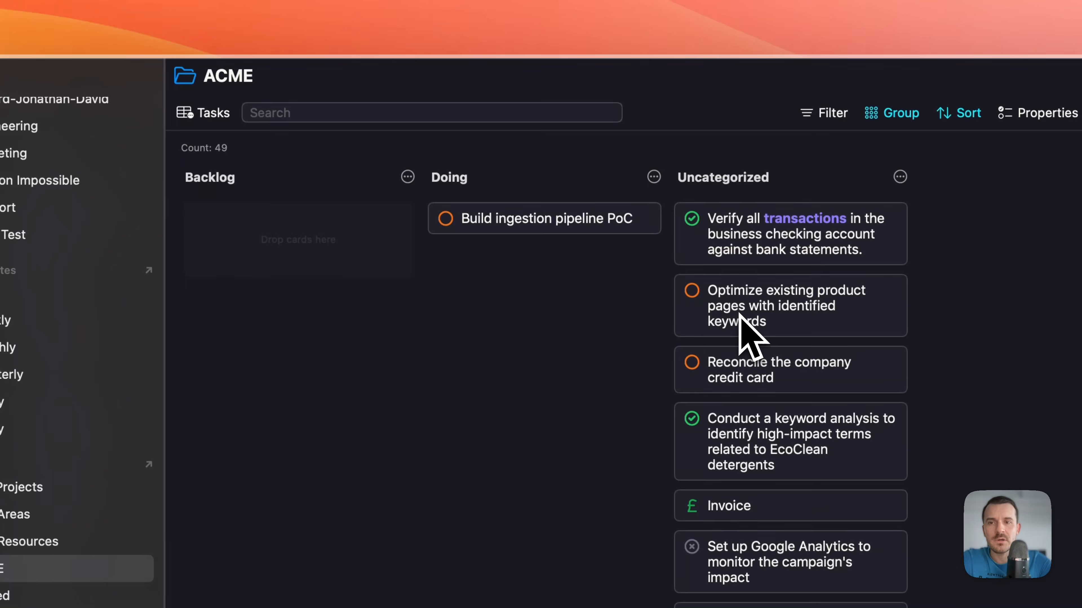
- Move the Optimize existing product pages and Define final launch date cards from Uncategorized to Backlog, checking the tasks in their notes
left_click_drag(737, 334, 398, 299)
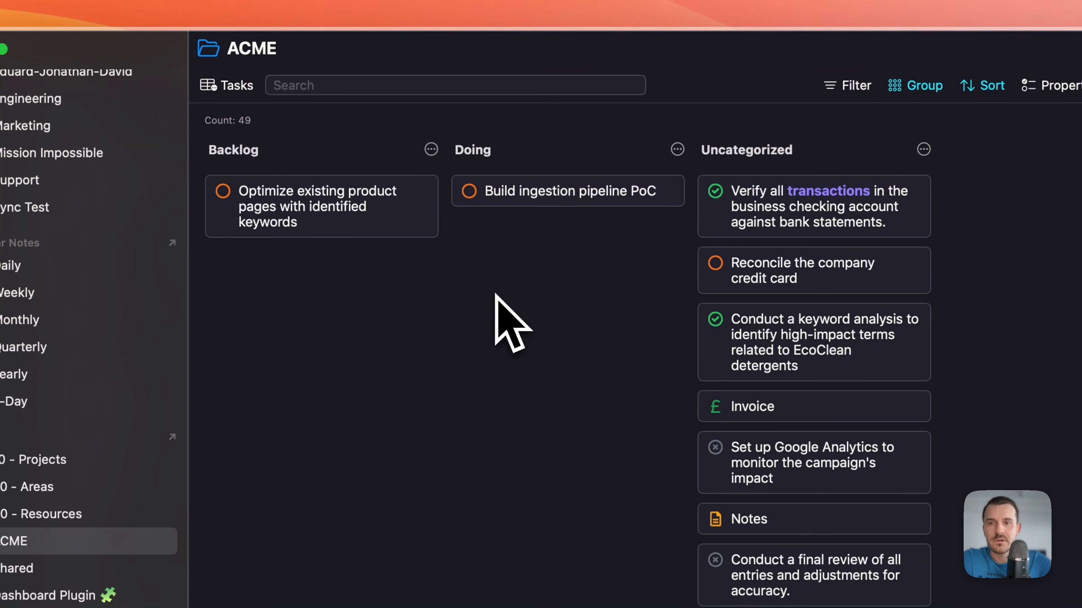
left_click(369, 227)
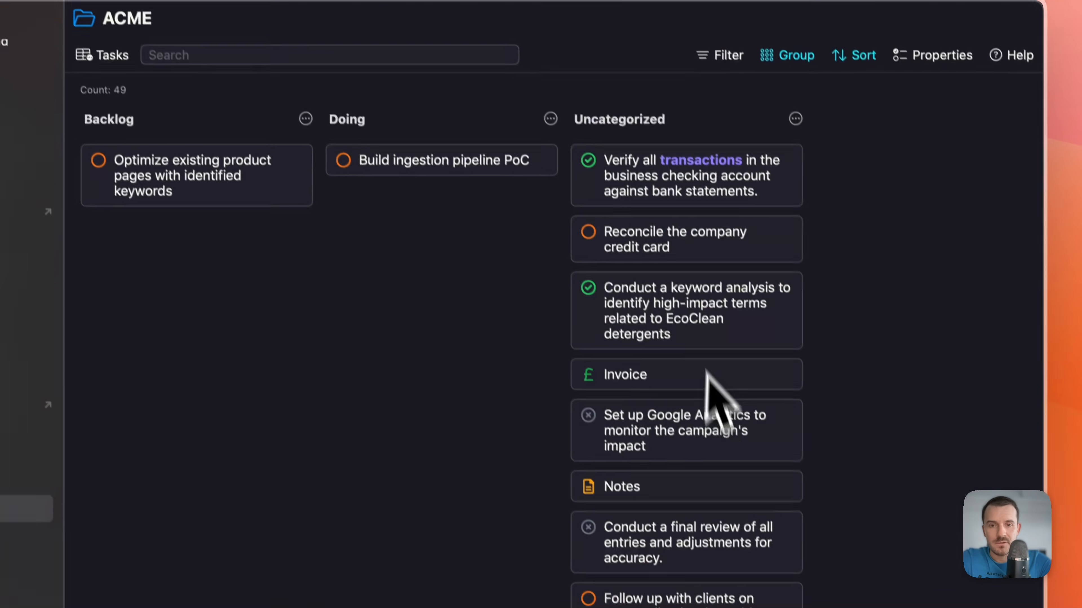
scroll(719, 315, "down", 10)
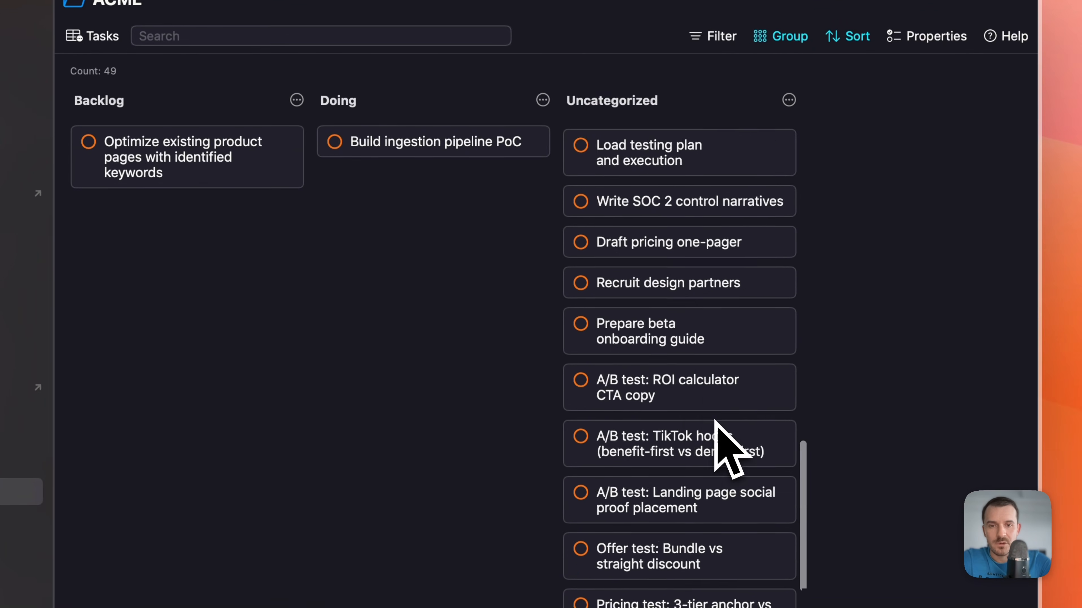
left_click(667, 373)
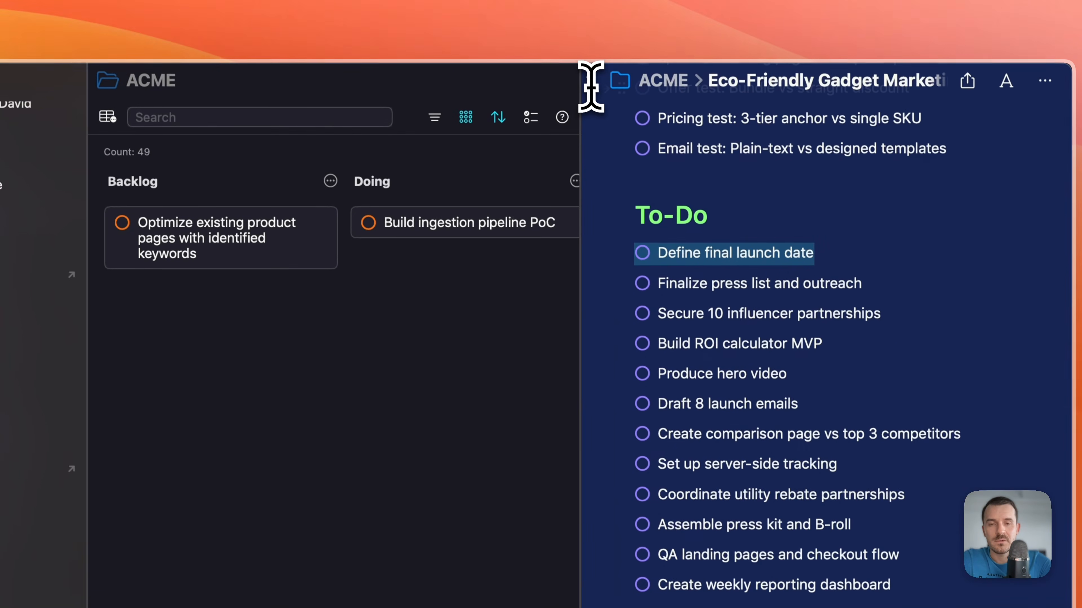
left_click(556, 1)
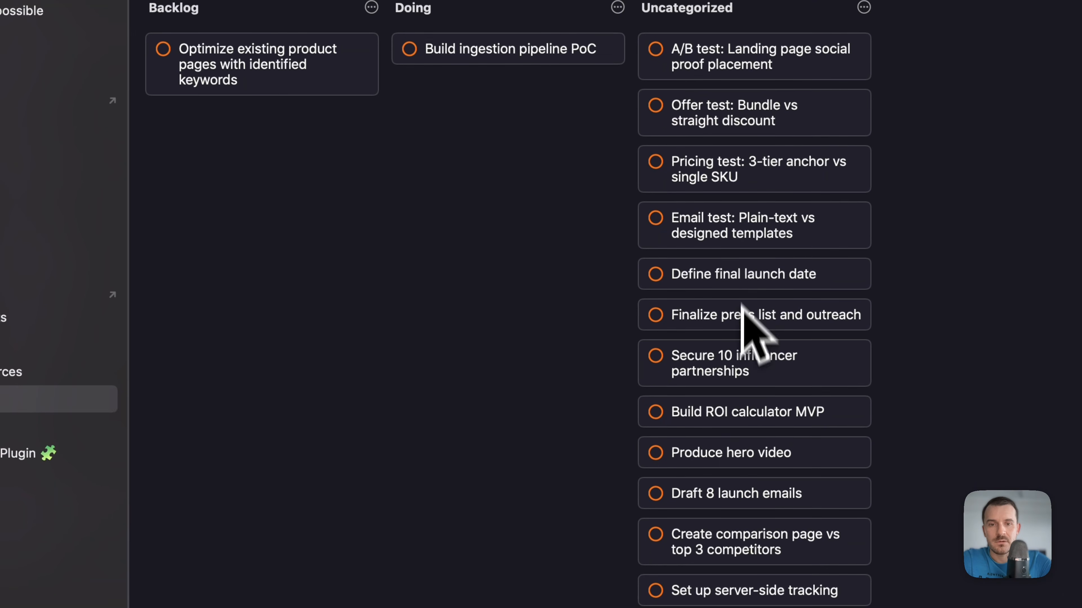
left_click_drag(441, 190, 304, 161)
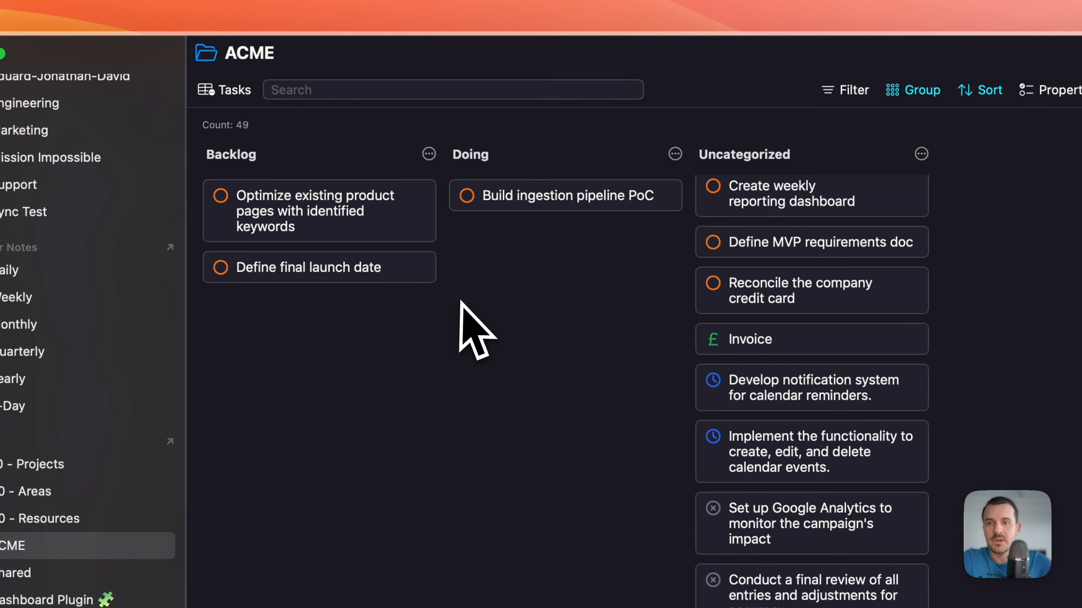
left_click(367, 269)
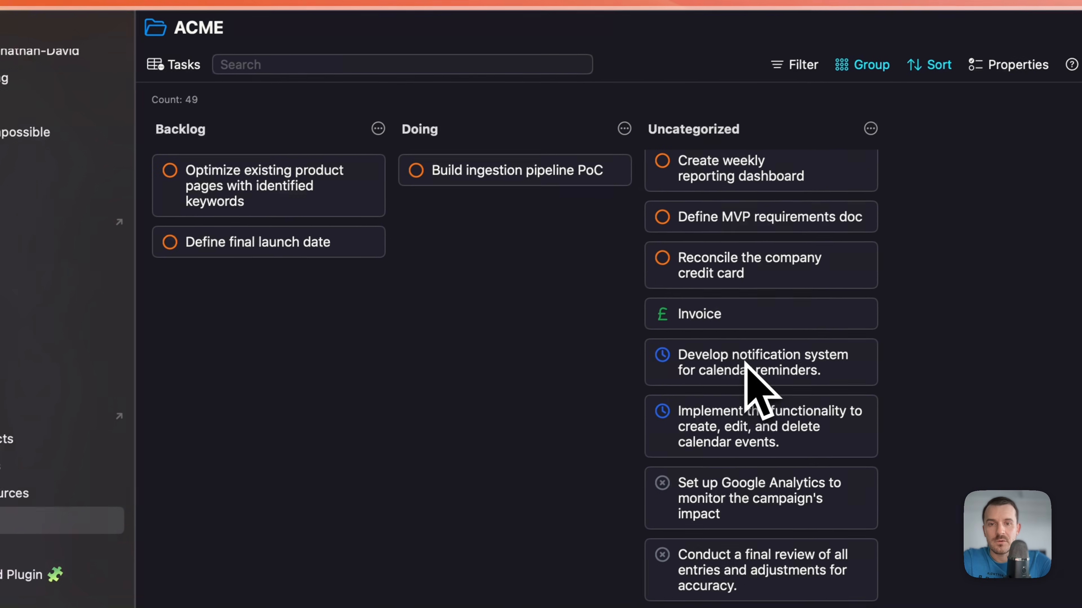
- Move the Develop notification system card to Doing and the Implement the functionality card for calendar events to Backlog
left_click_drag(749, 377, 582, 233)
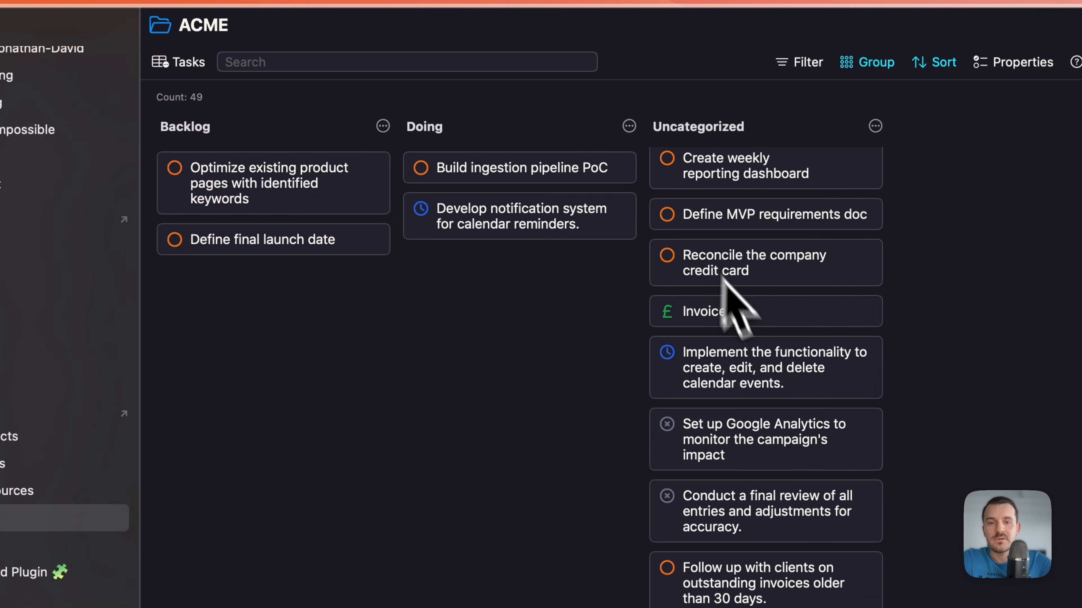
left_click_drag(765, 369, 324, 298)
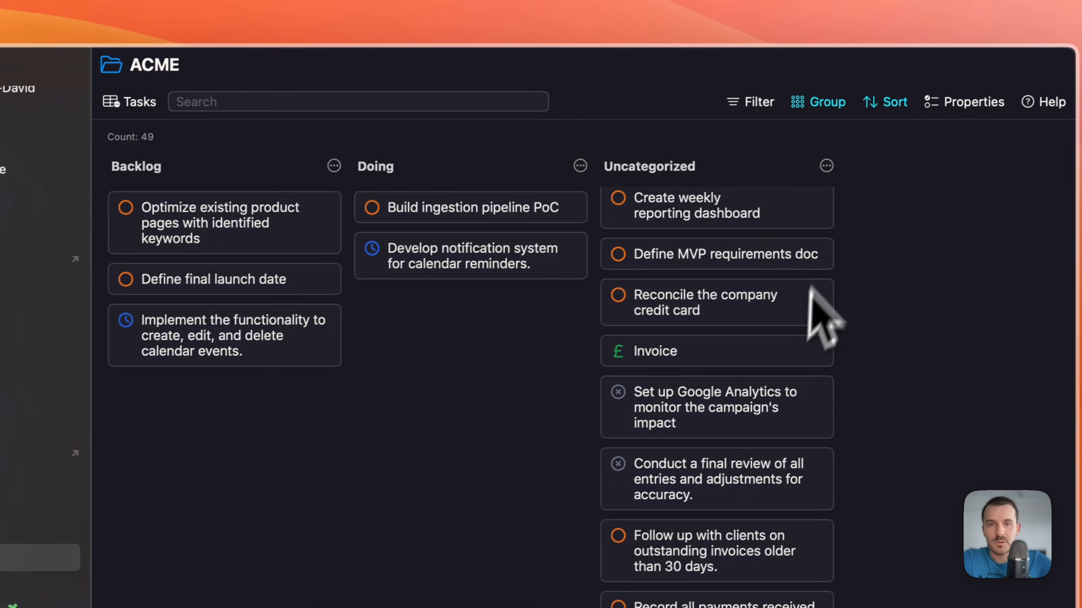
- Look through the Uncategorized tasks, examine the Build ingestion pipeline PoC task's tag in its note and return to the ACME folder
scroll(779, 374, "down", 15)
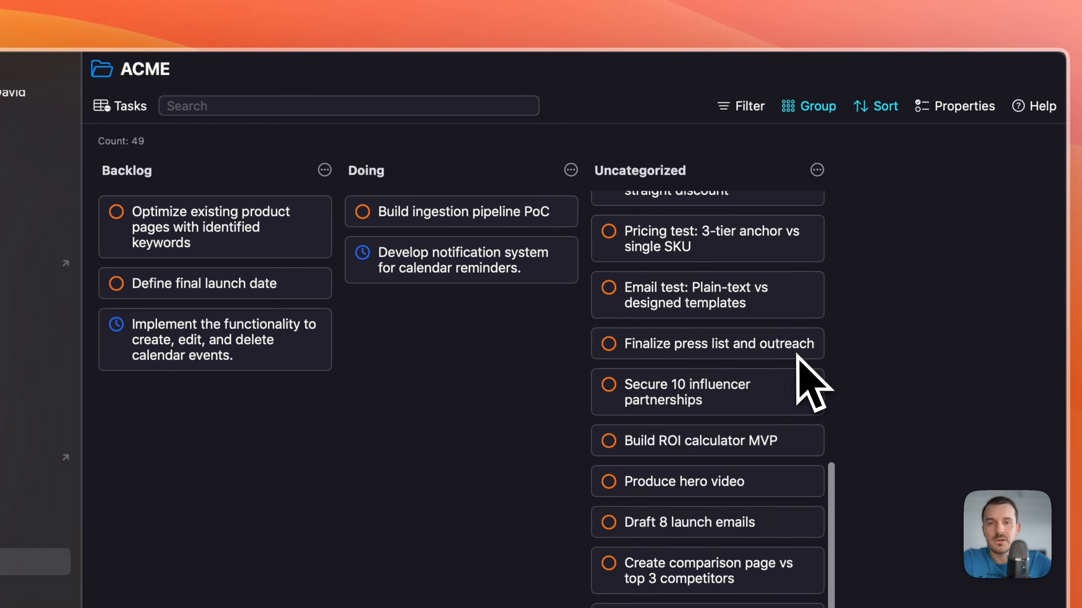
scroll(797, 356, "up", 1)
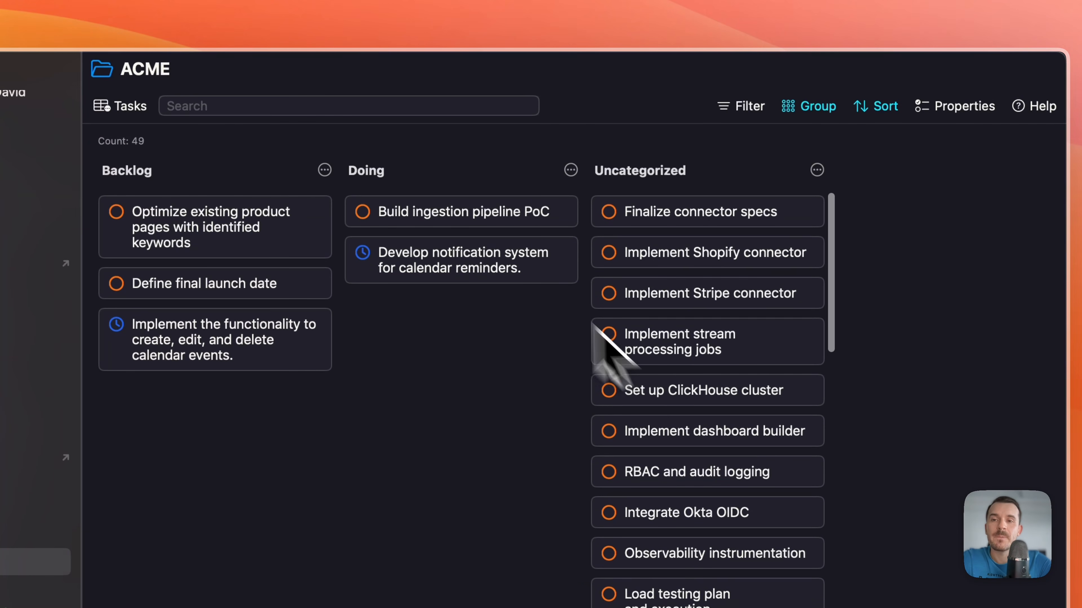
left_click(453, 209)
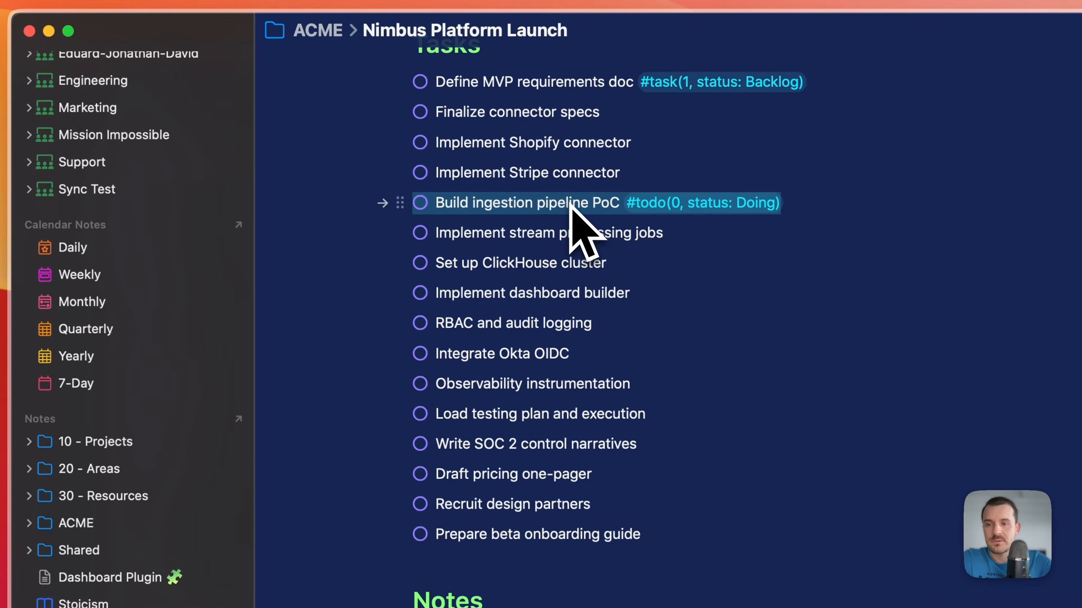
left_click(127, 425)
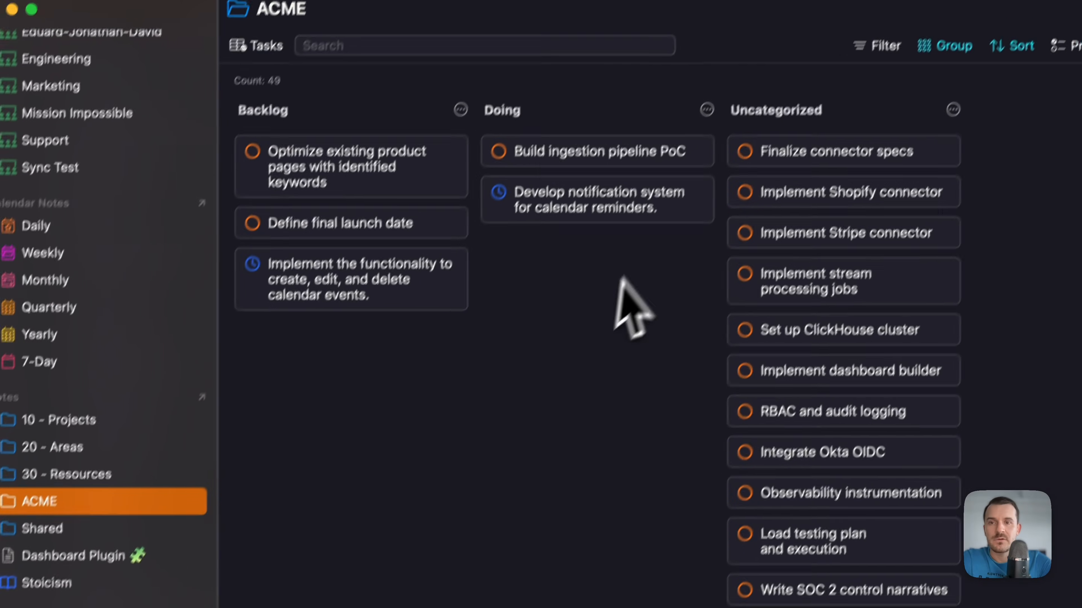
- Insert a column named Finished after Doing and move the Implement stream processing jobs card into it
left_click(690, 169)
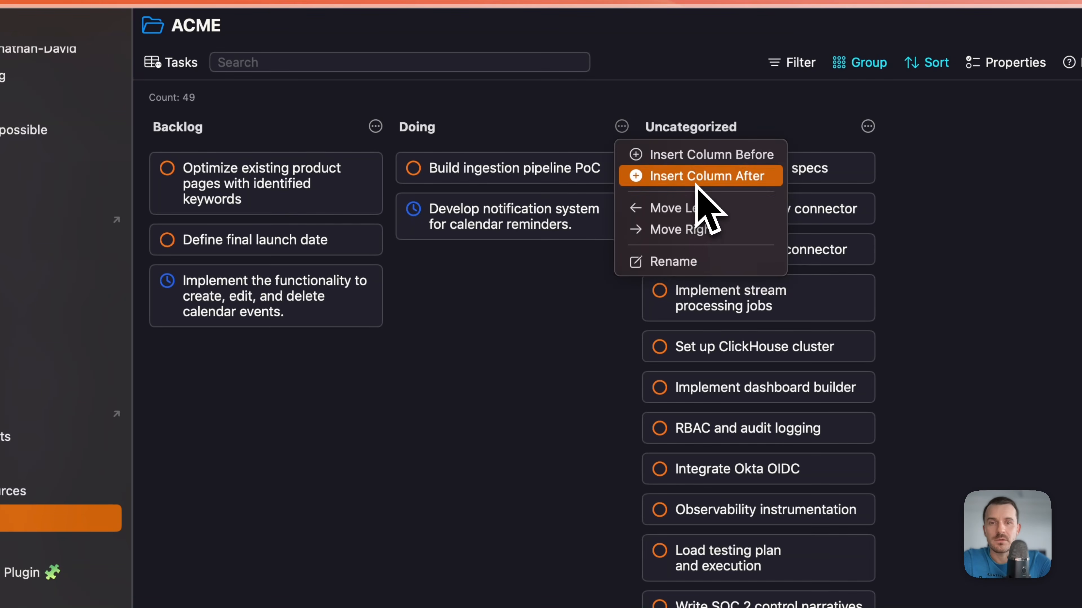
left_click(697, 176)
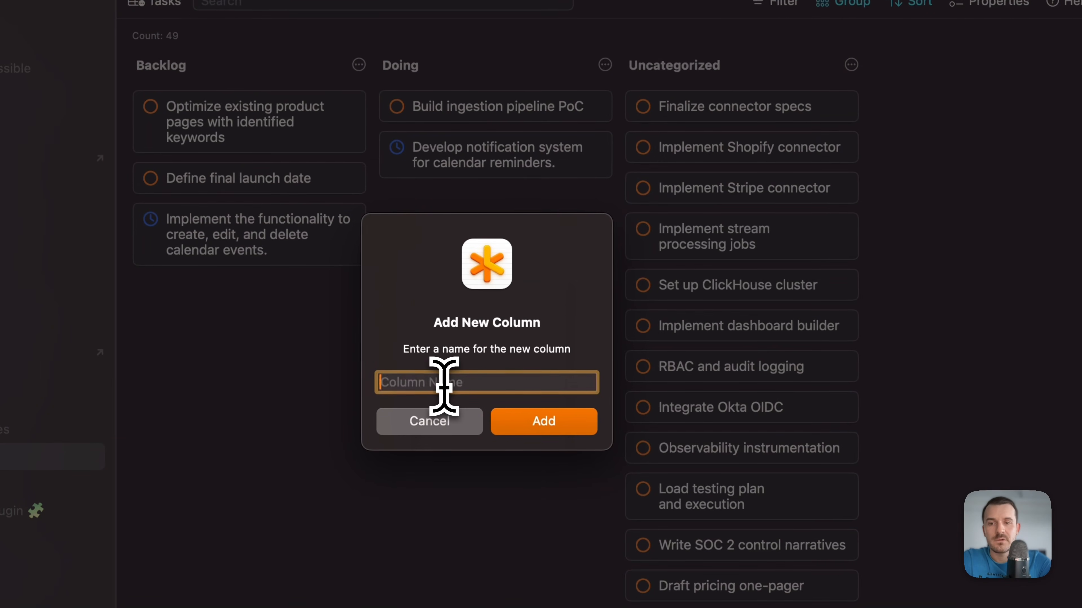
type("finis")
key("BackSpace")
key("BackSpace")
key("BackSpace")
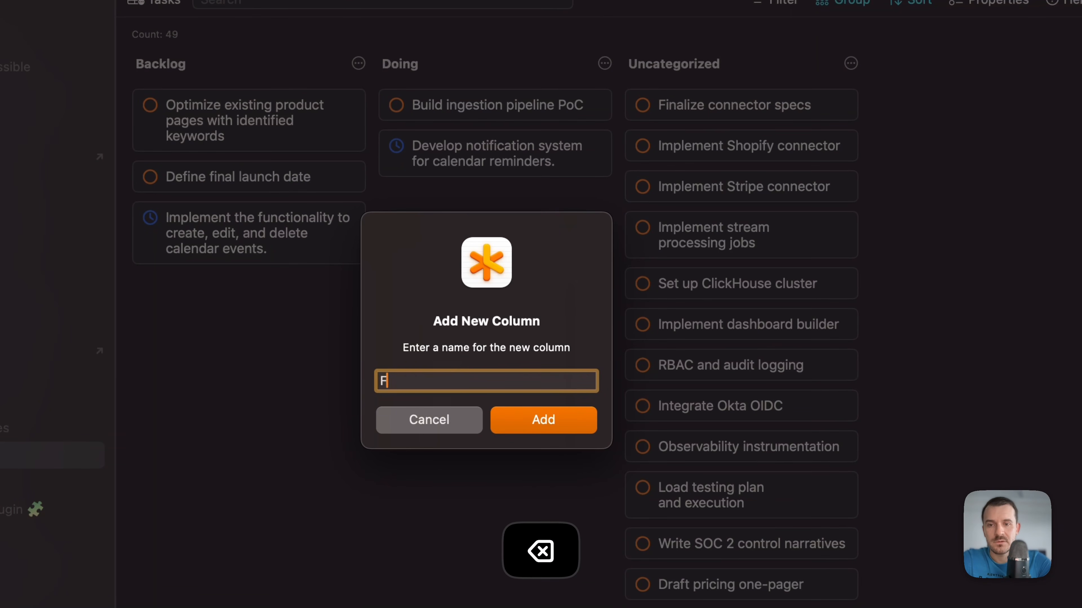
left_click(537, 413)
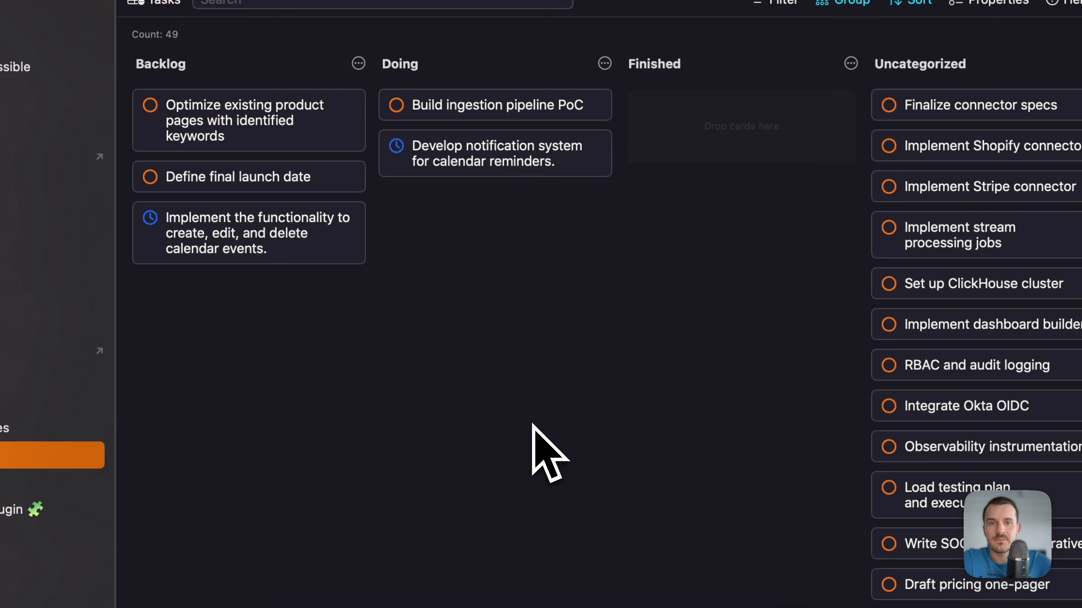
left_click_drag(904, 352, 750, 262)
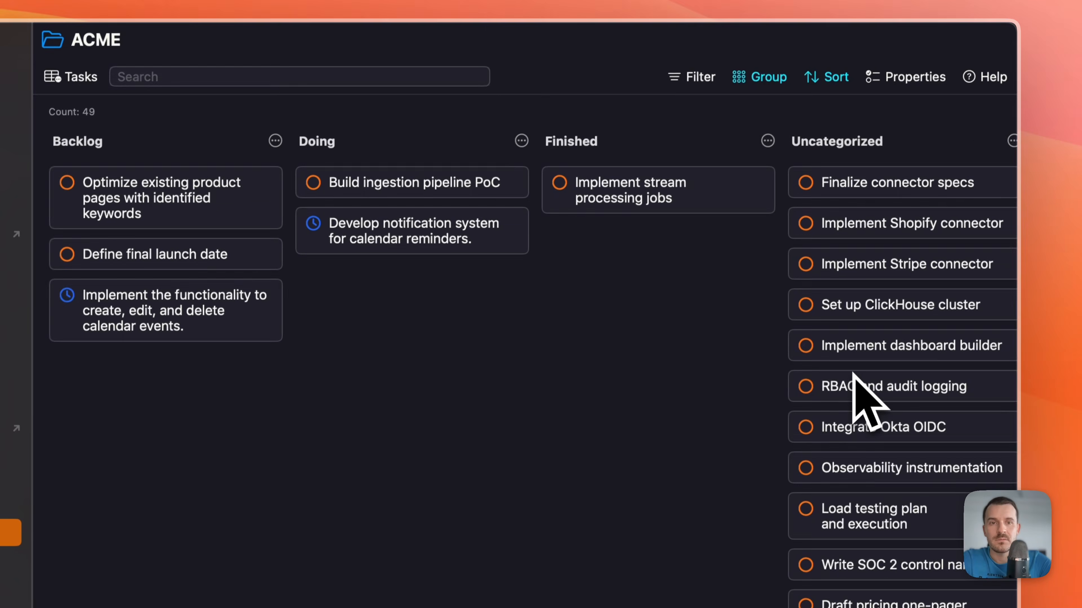
- Move the Uncategorized column past Finished, Doing and Backlog so that it comes first on the board
scroll(829, 341, "right", 2)
left_click(982, 140)
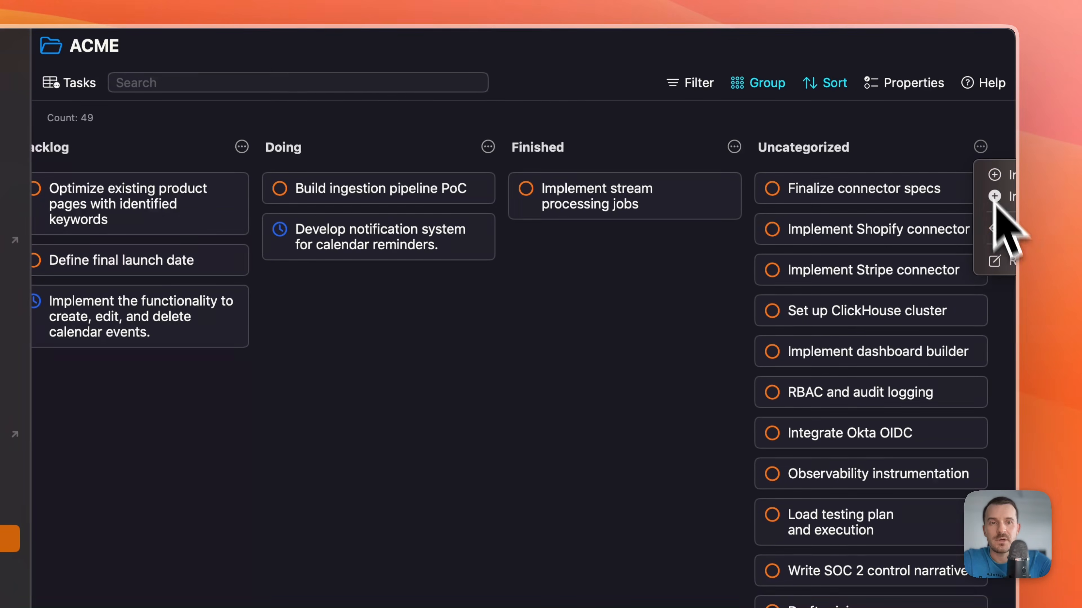
left_click(1007, 230)
left_click(734, 146)
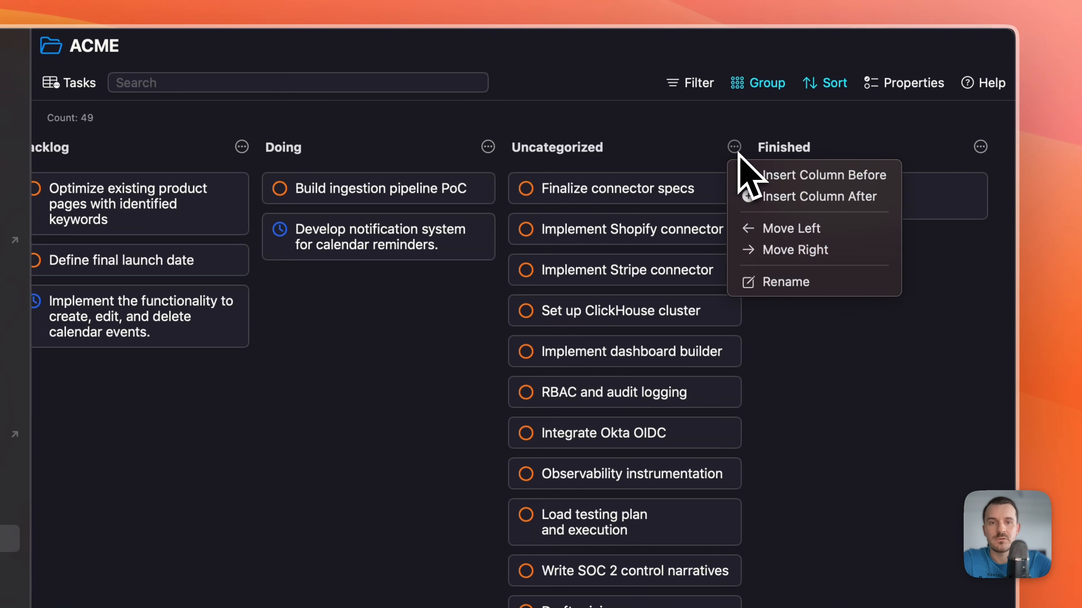
left_click(775, 229)
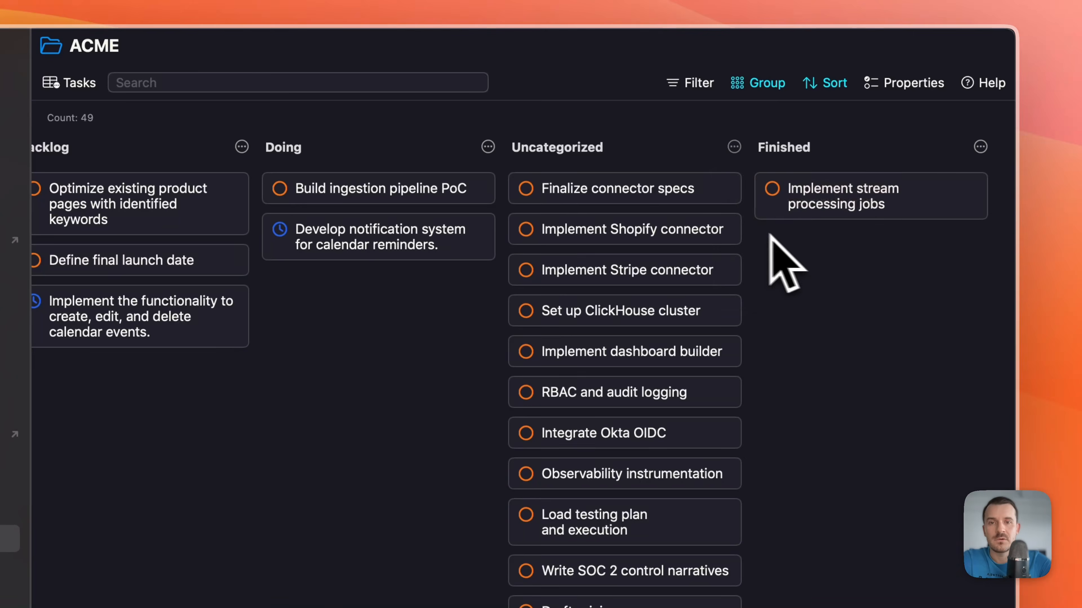
left_click(488, 146)
left_click(638, 220)
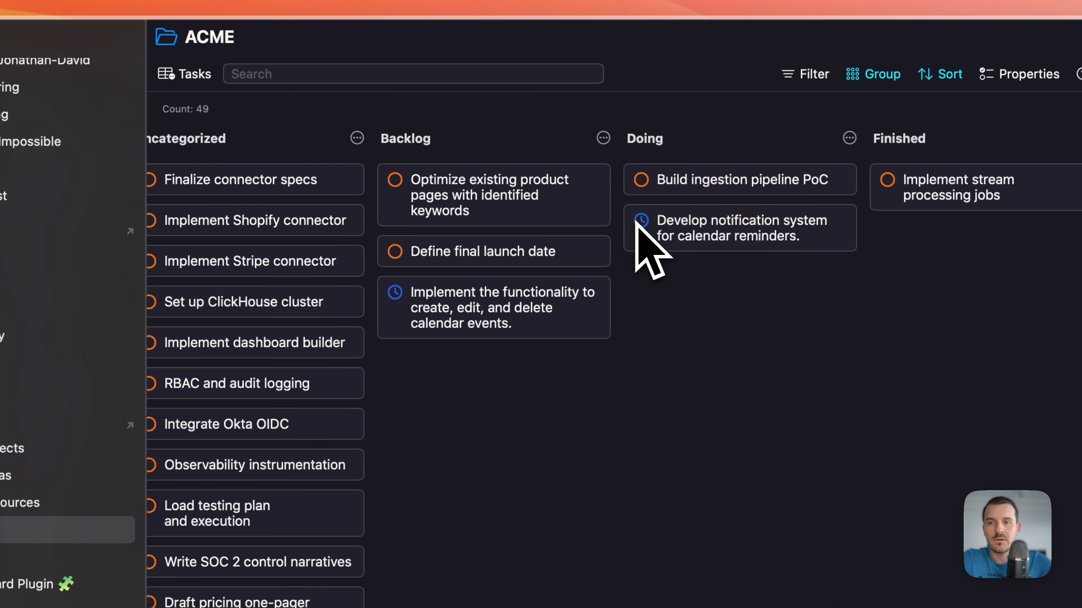
- Move the Load testing plan and execution card from Uncategorized to Doing, and view the Backlog column's options without changing them
scroll(495, 242, "left", 2)
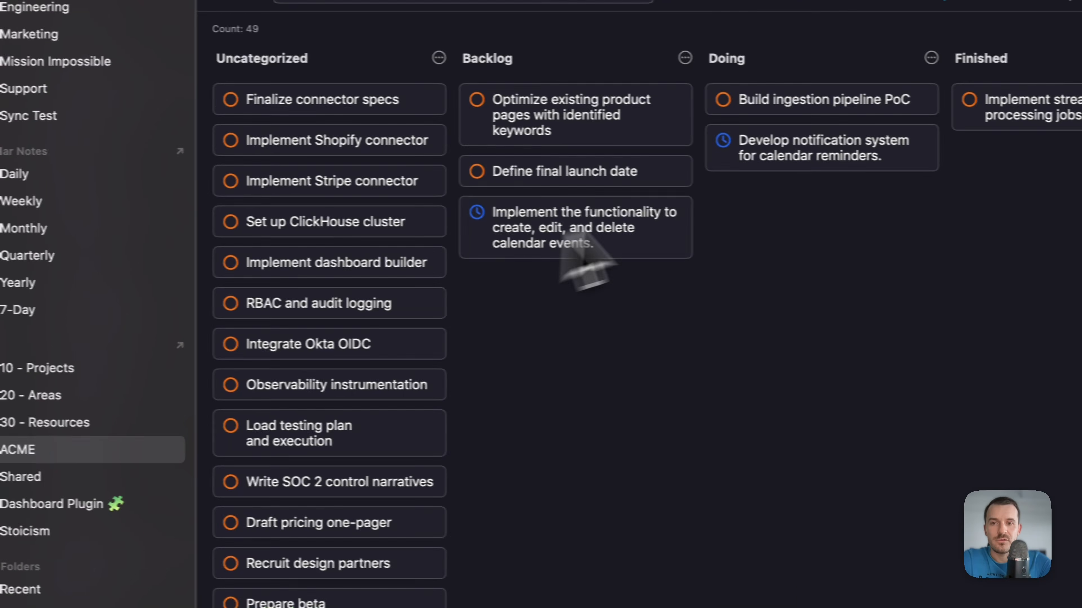
left_click_drag(376, 443, 931, 187)
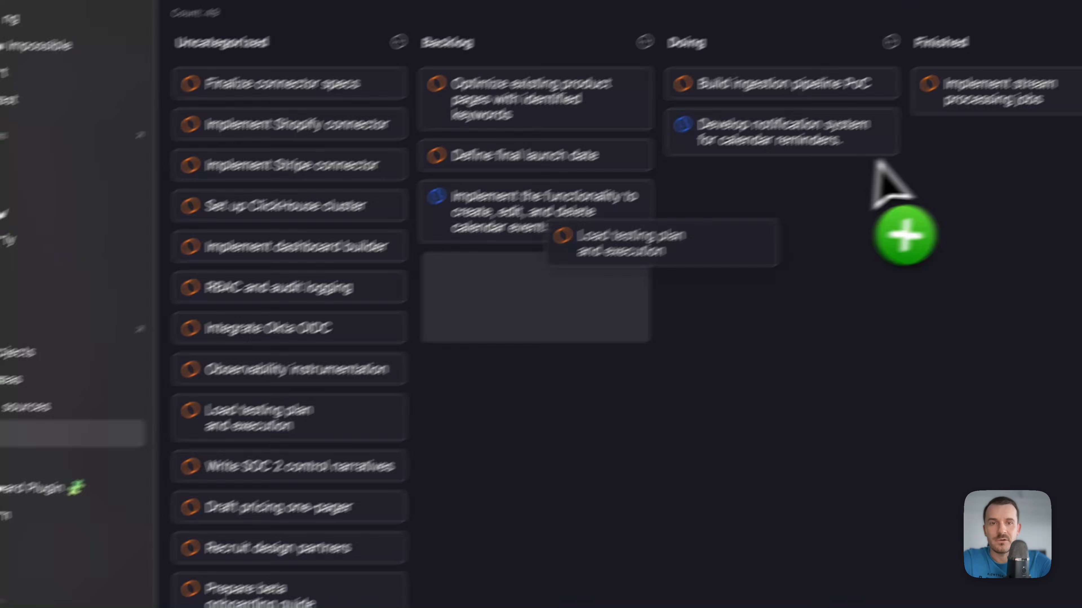
left_click_drag(876, 162, 830, 197)
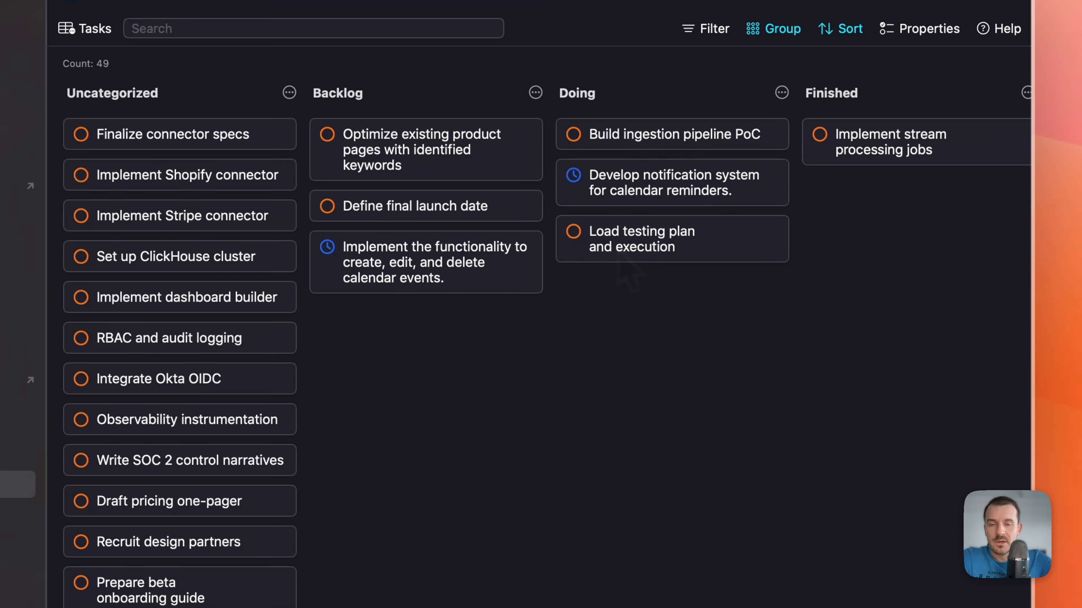
left_click(535, 93)
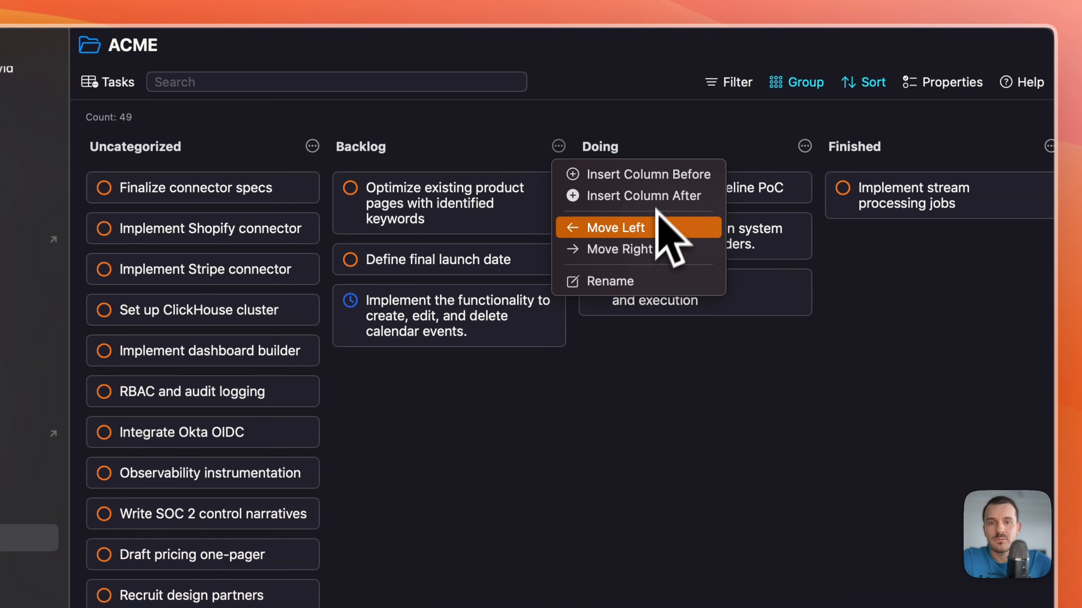
left_click(788, 424)
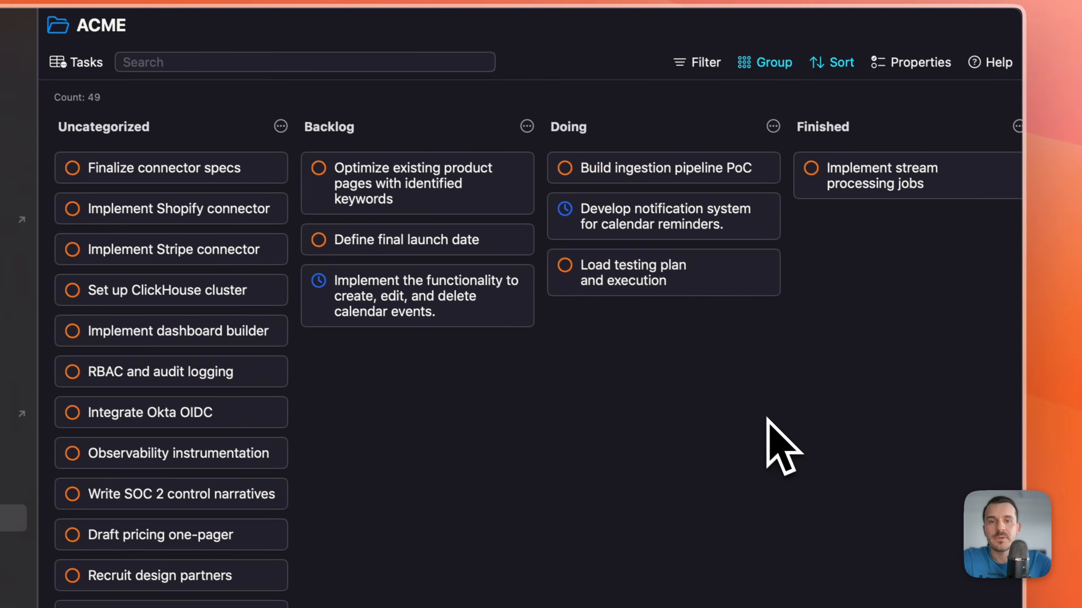
- Move the Implement stream processing jobs card from Finished to Doing and remove the emptied Finished column
scroll(800, 430, "right", 2)
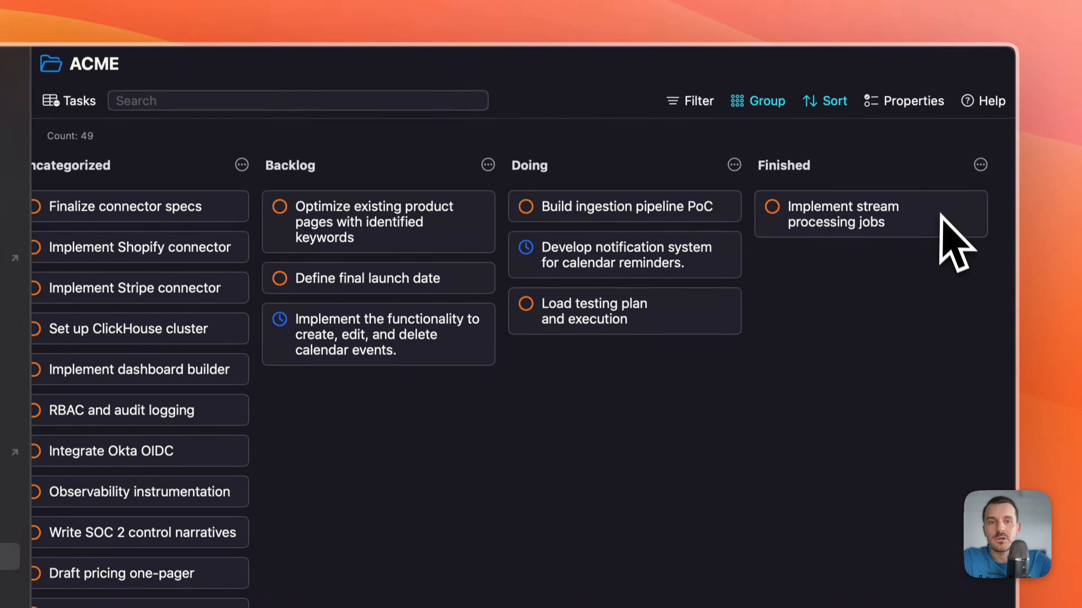
left_click_drag(941, 214, 655, 366)
left_click(980, 174)
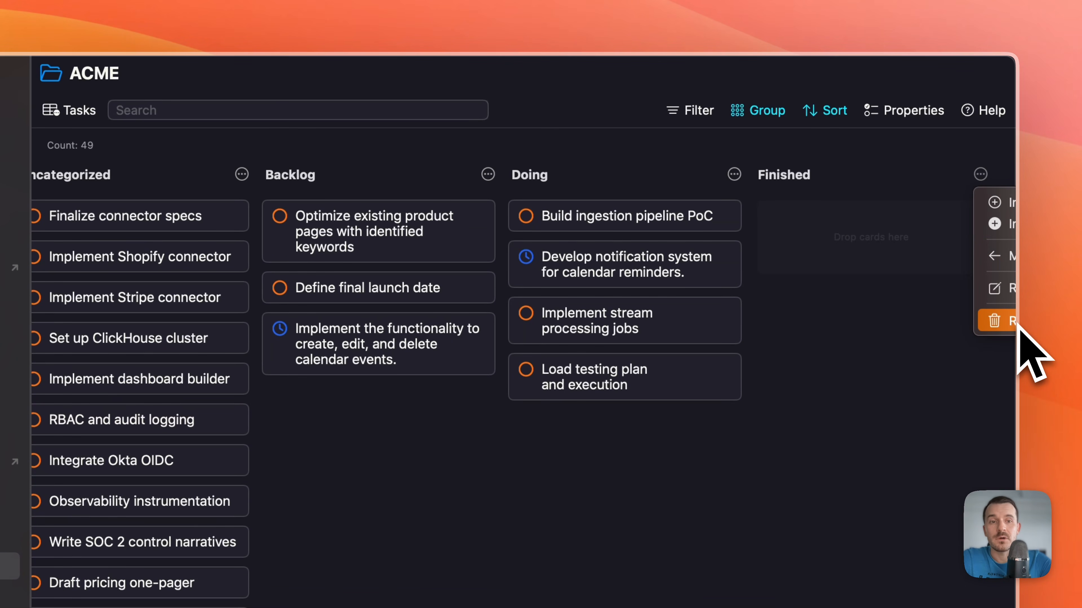
left_click(1019, 323)
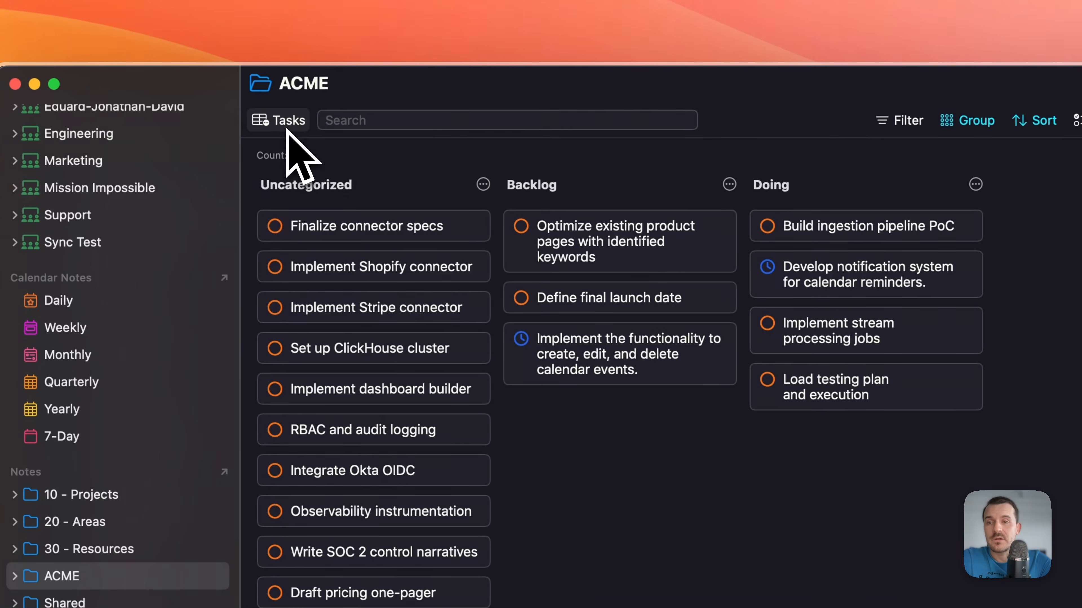
- Load the ACME folder's saved Notes view to check it, and return to the Tasks view
left_click(75, 2)
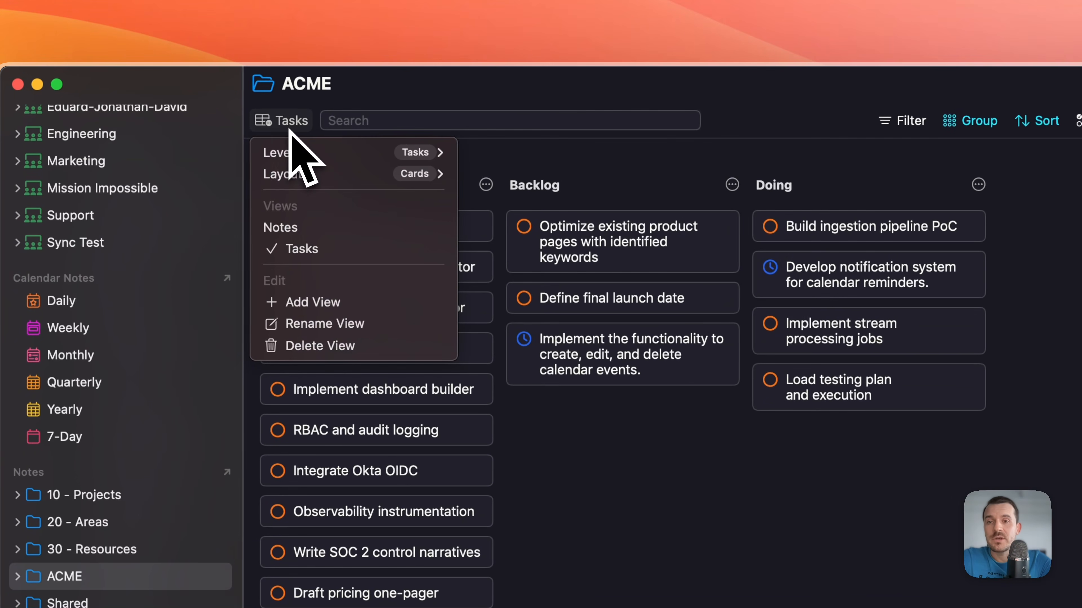
left_click(289, 227)
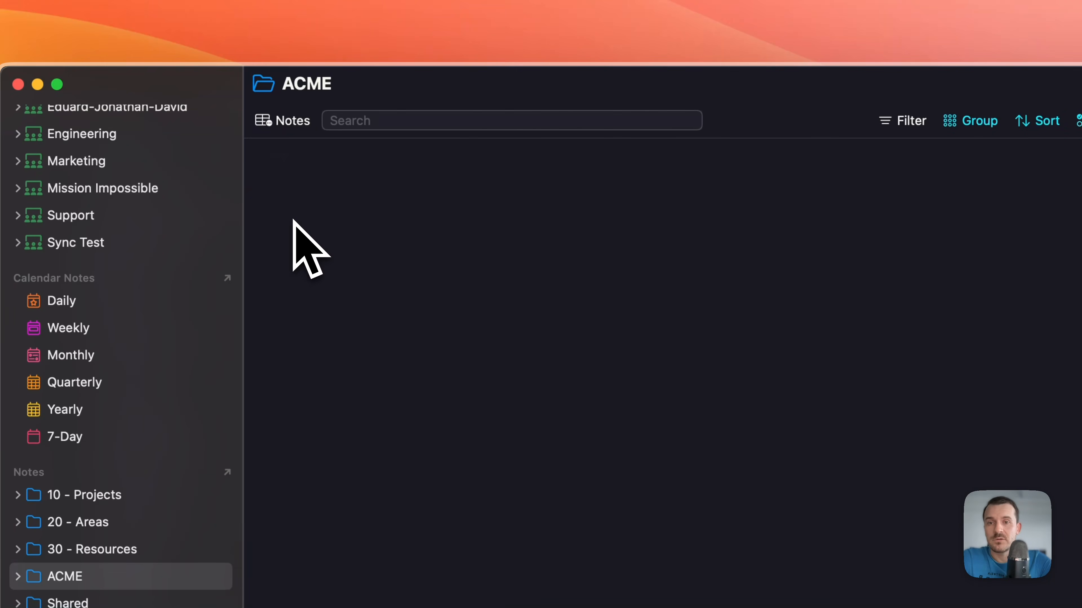
left_click(274, 124)
left_click(298, 248)
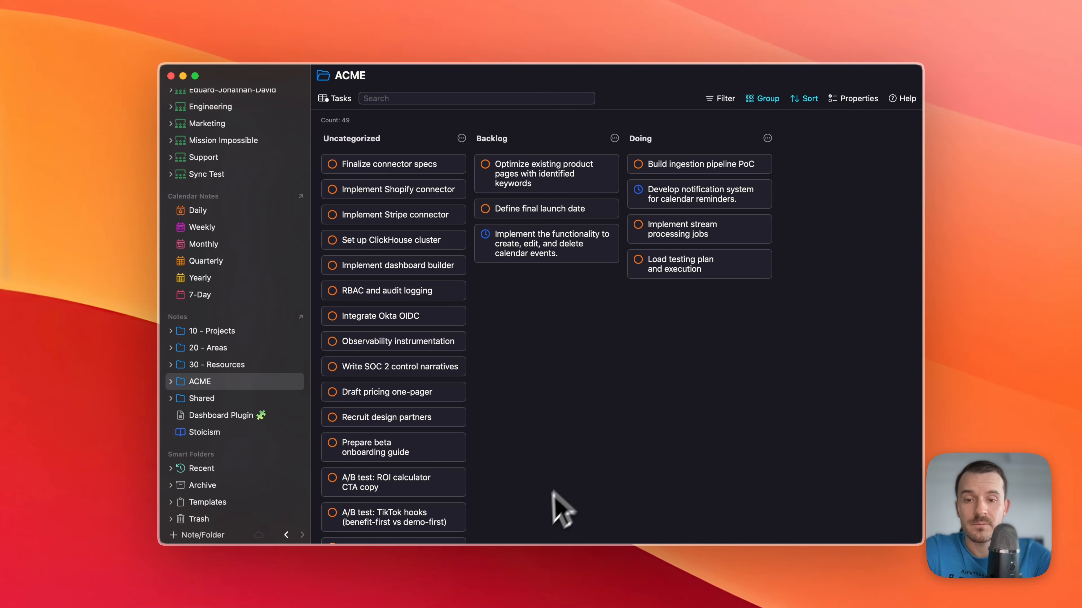
left_click(536, 515)
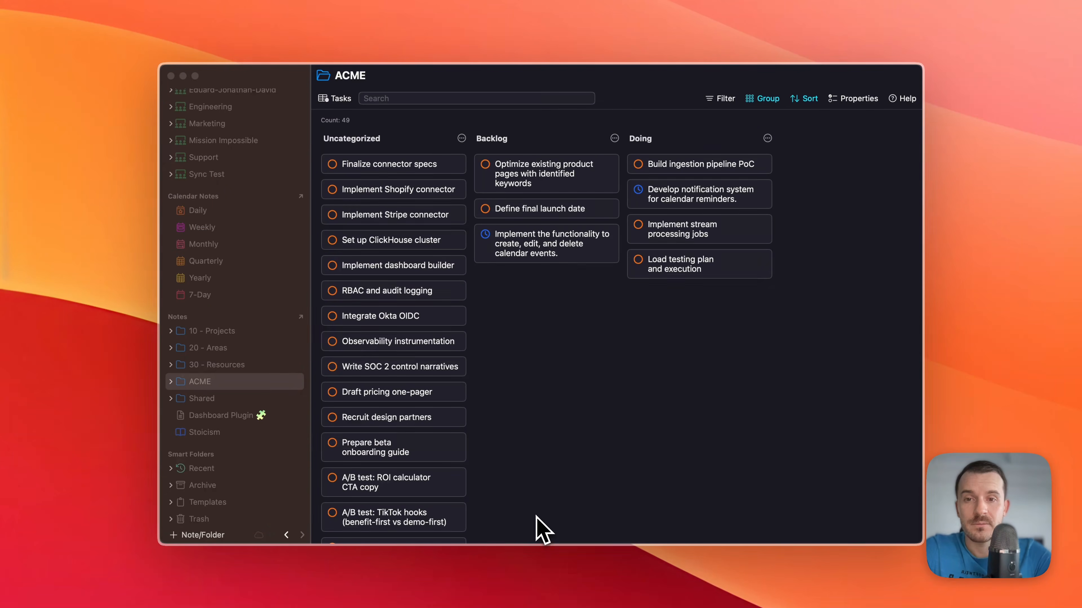
left_click(573, 464)
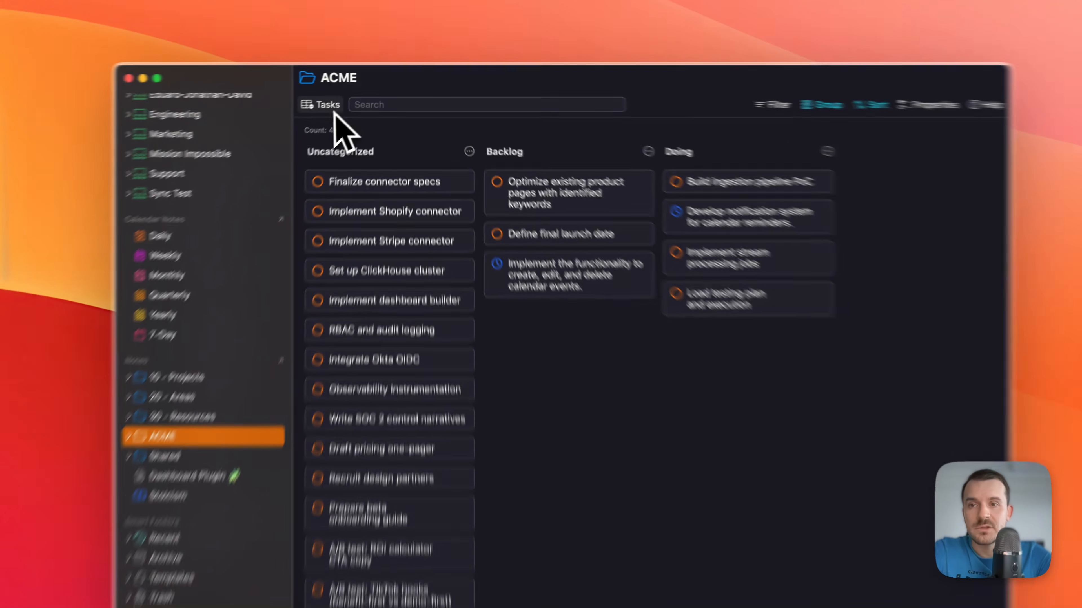
- Load the Notes view, examine the properties of the Eco-Friendly Gadget Marketing Plan note and close the note
left_click(336, 99)
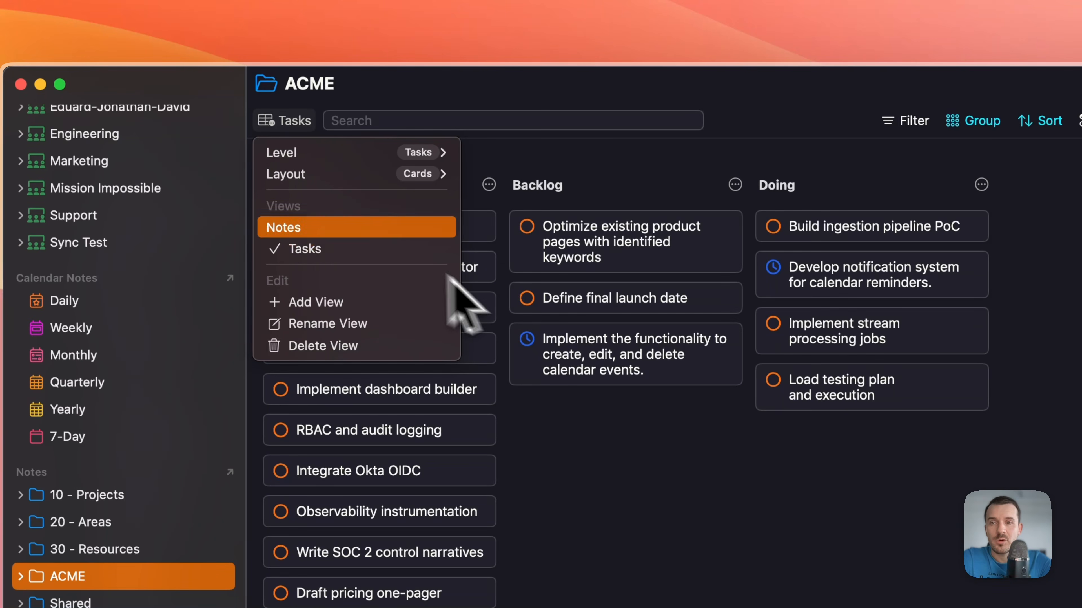
left_click(336, 228)
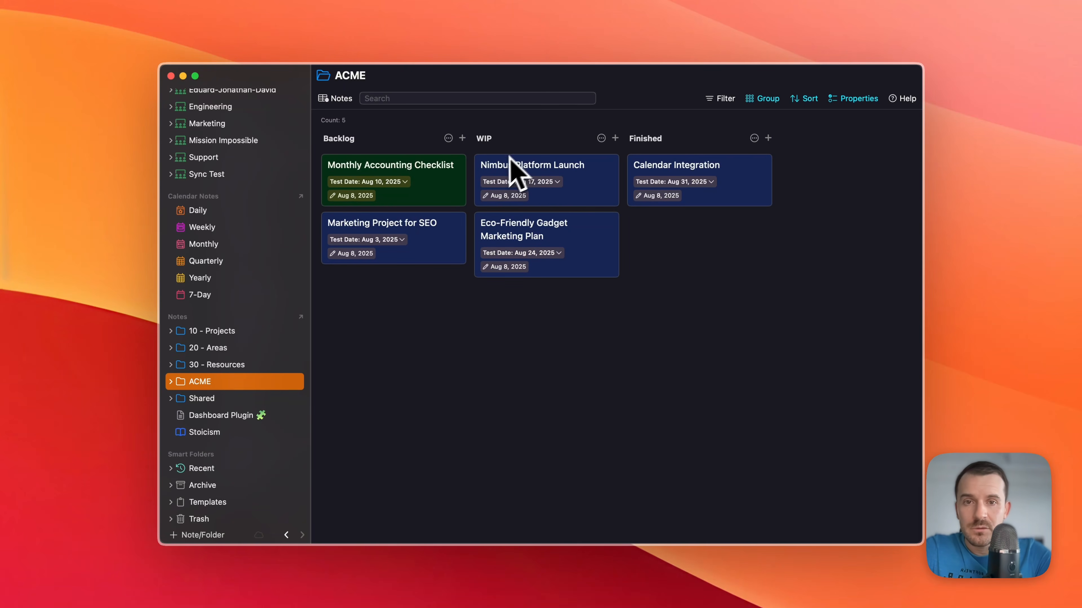
left_click(609, 238)
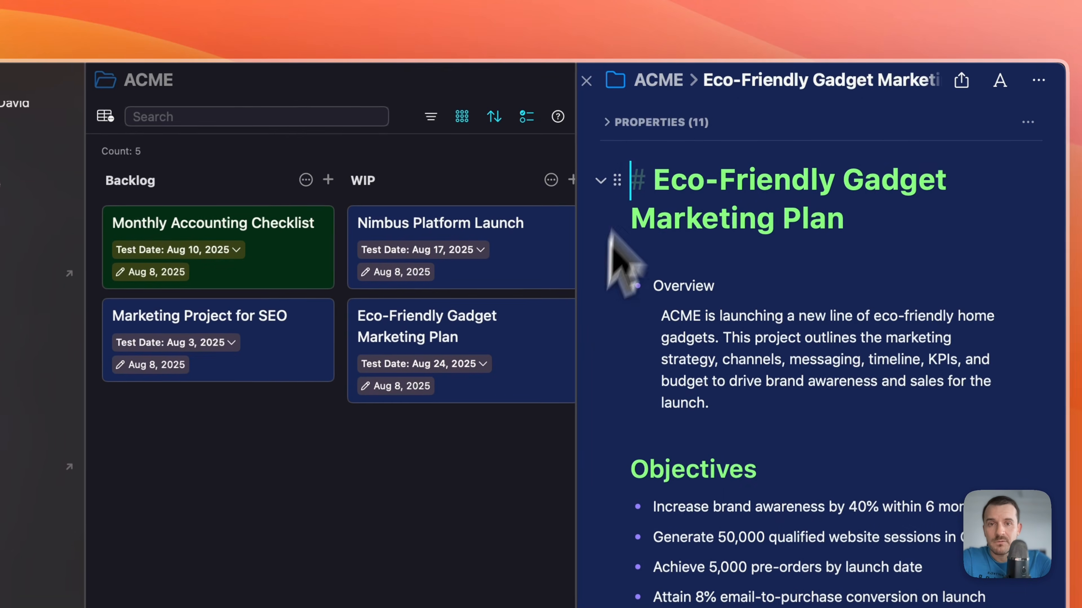
left_click(631, 124)
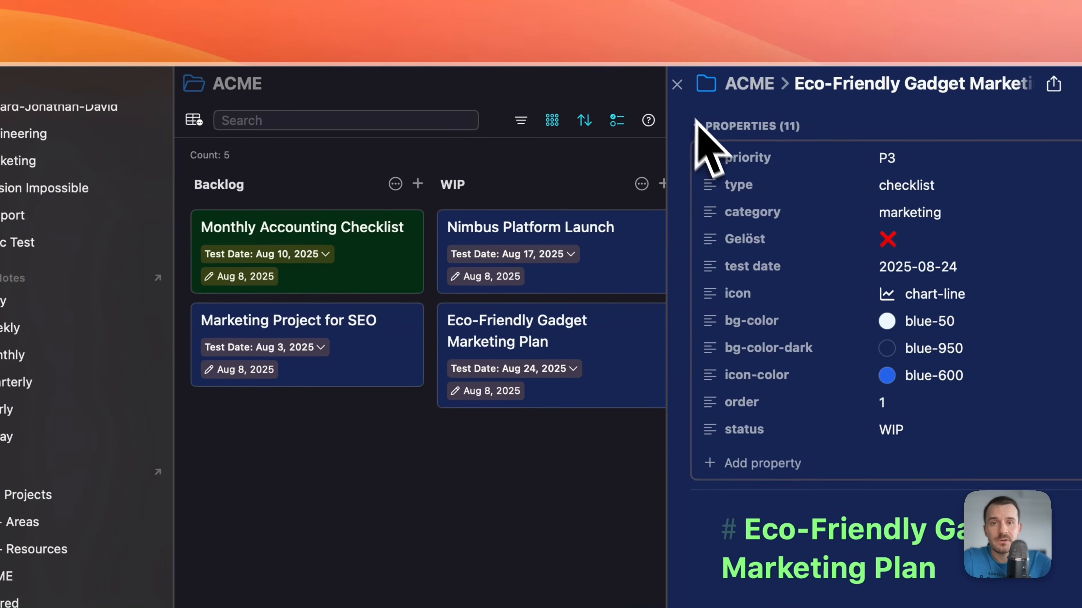
left_click(679, 84)
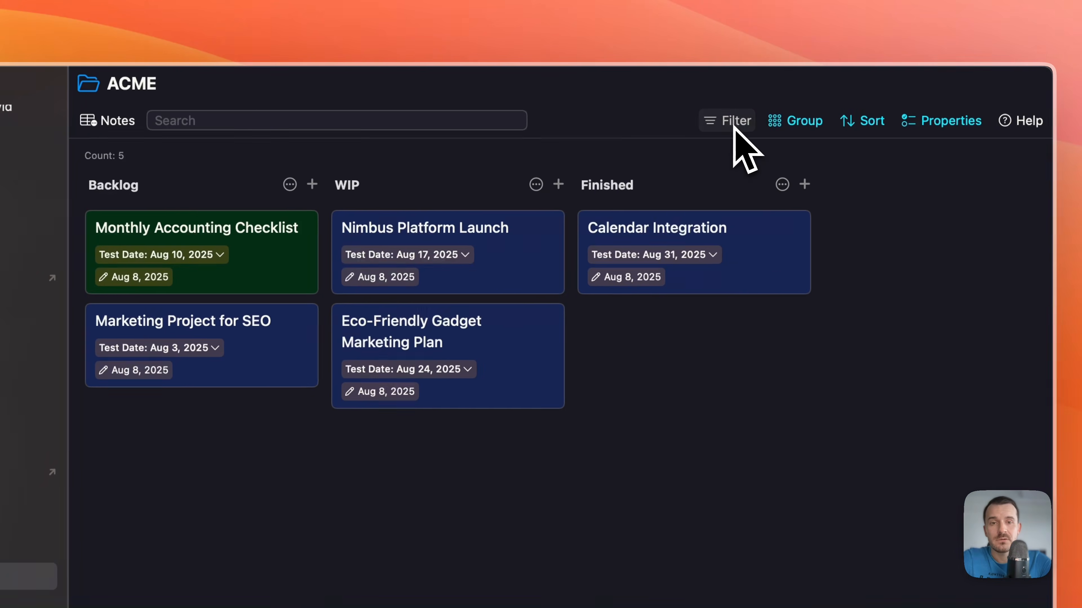
- Filter the ACME notes board by the Marketing category
left_click(735, 128)
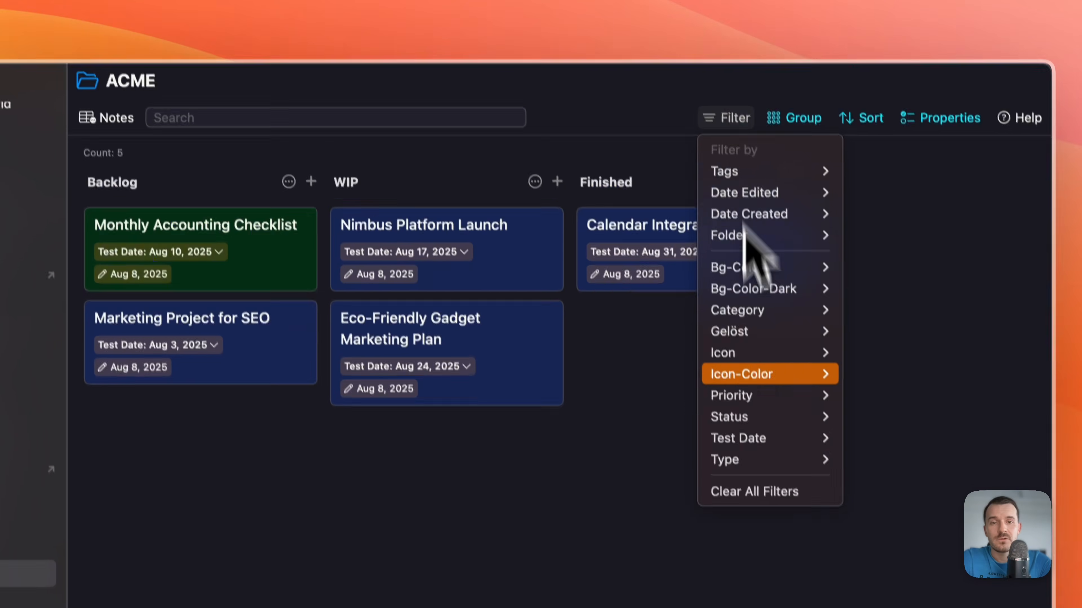
mouse_move(770, 464)
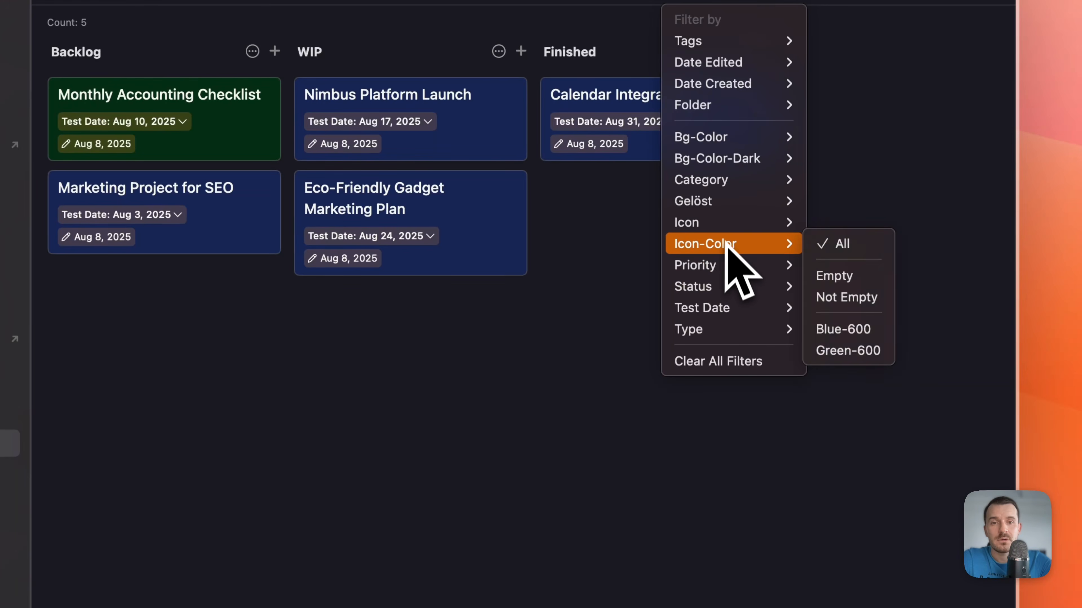
mouse_move(728, 183)
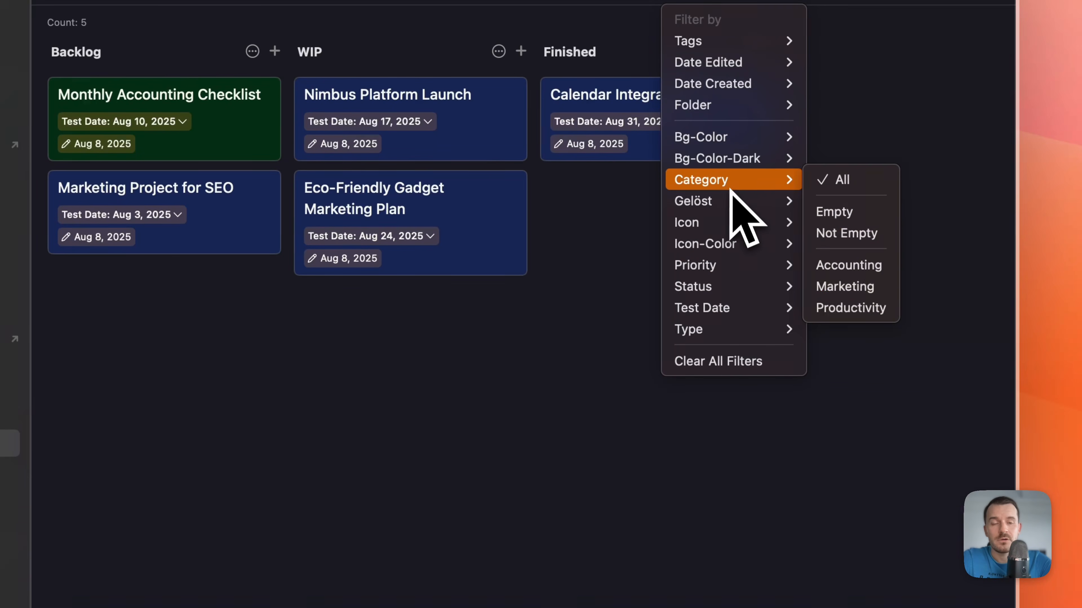
left_click(878, 288)
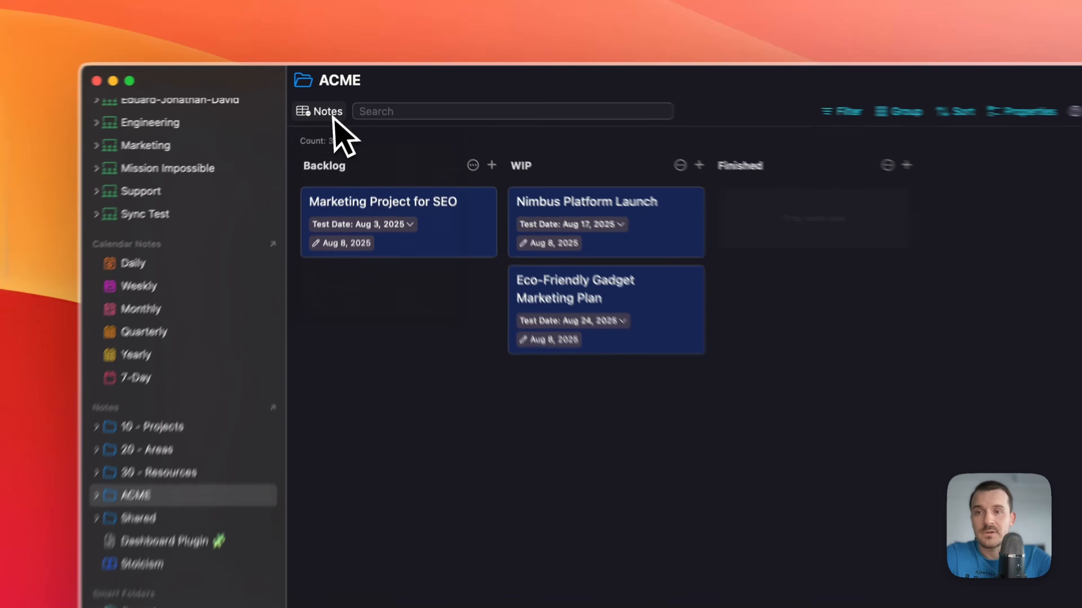
- Rename the Notes view as Marketing
left_click(336, 98)
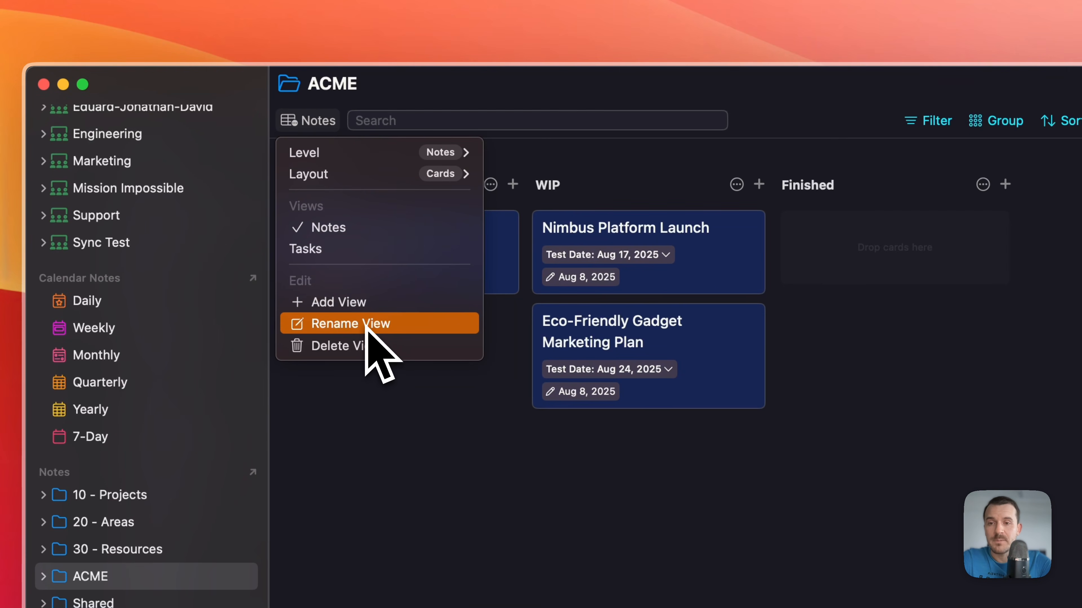
left_click(341, 328)
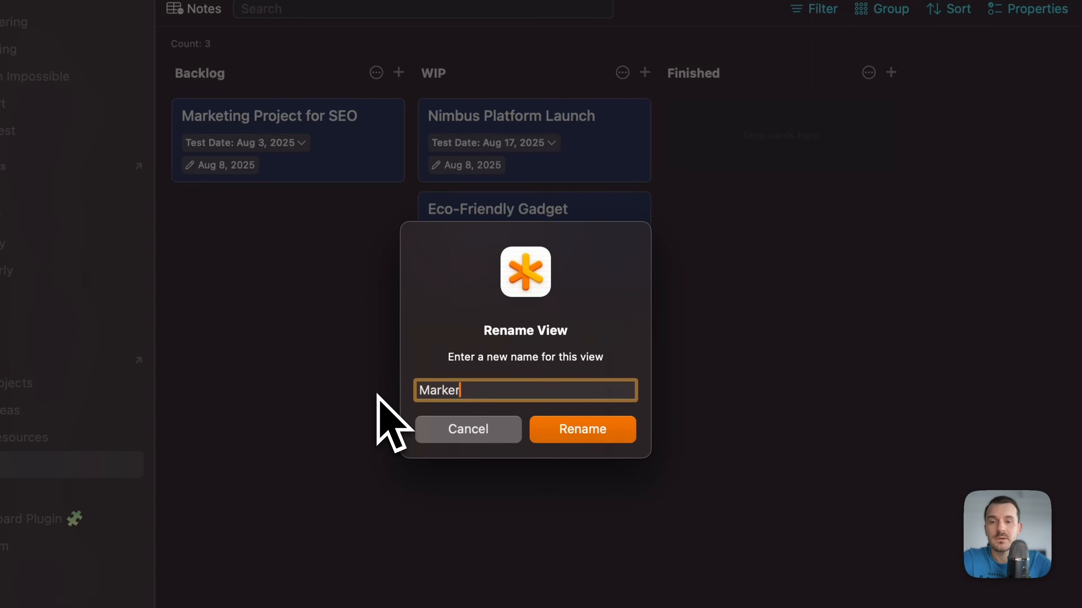
key("BackSpace")
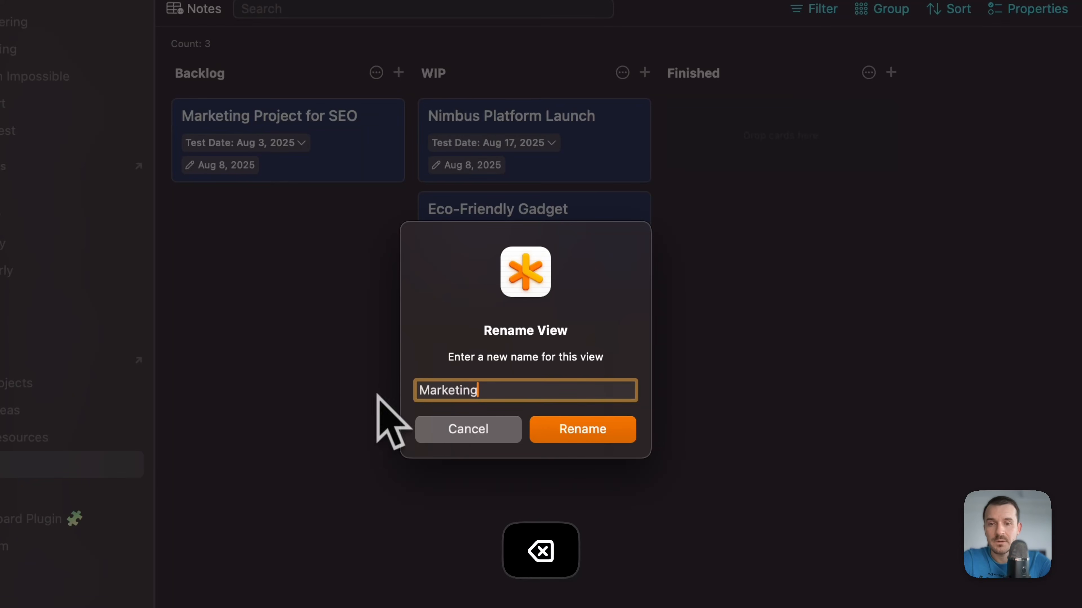
left_click(557, 429)
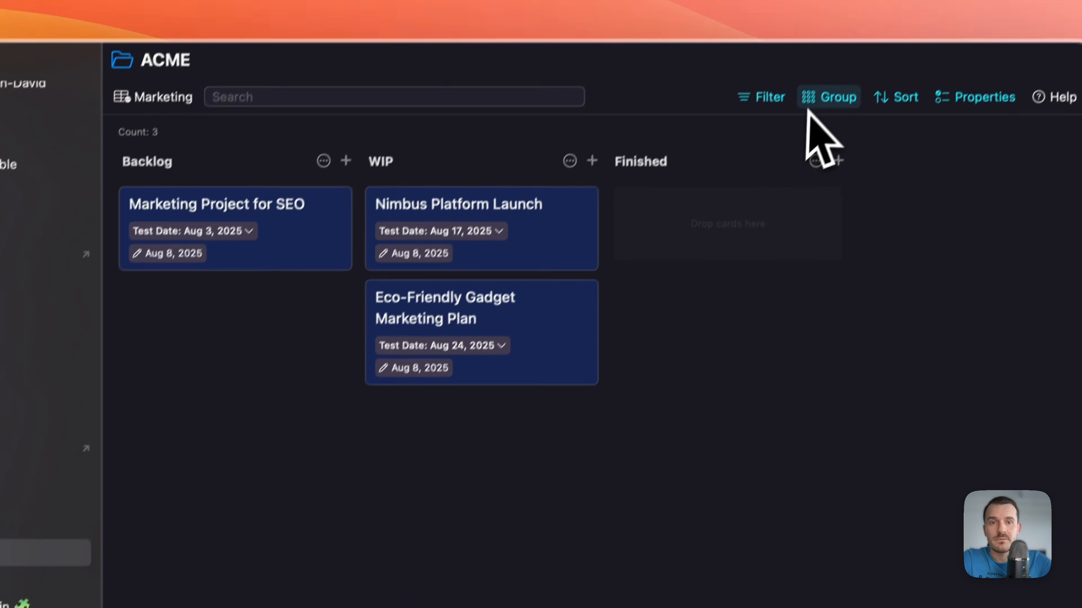
- Set the Marketing view's layout to List and its grouping to None
left_click(148, 100)
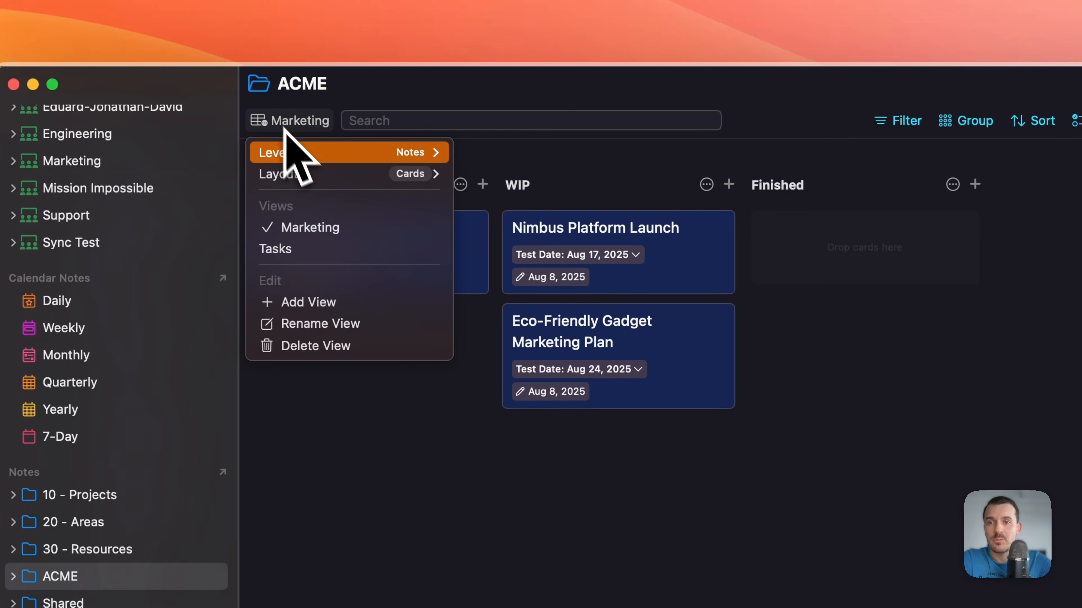
left_click(476, 173)
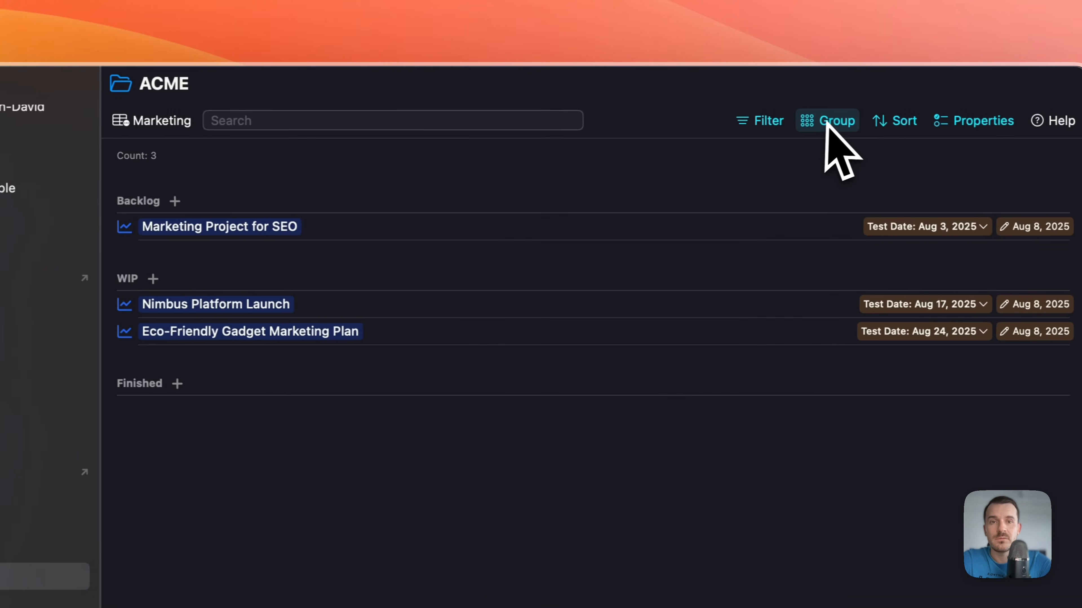
left_click(828, 122)
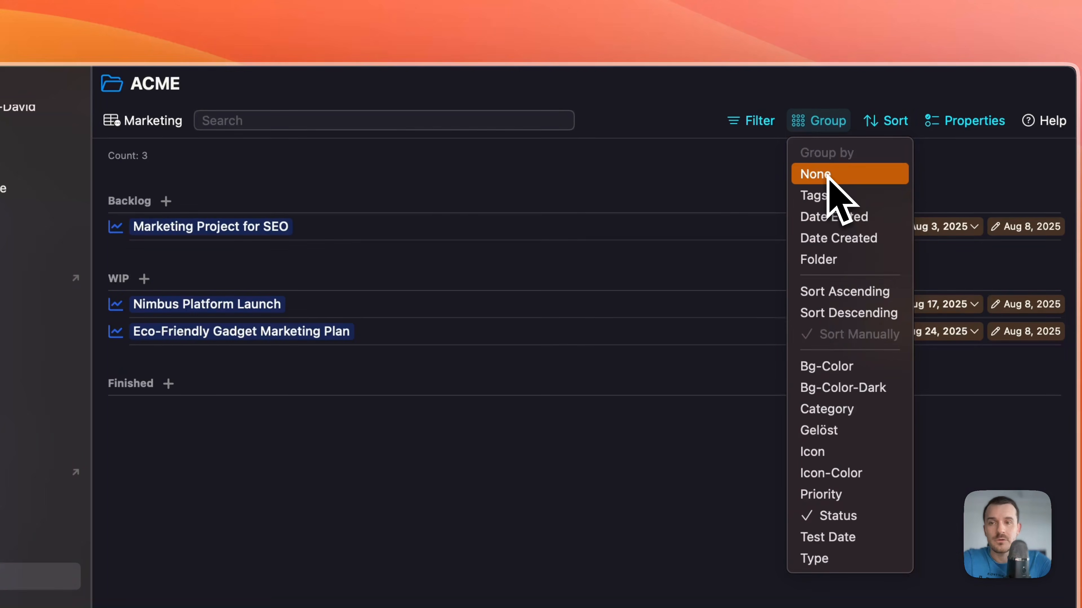
left_click(828, 174)
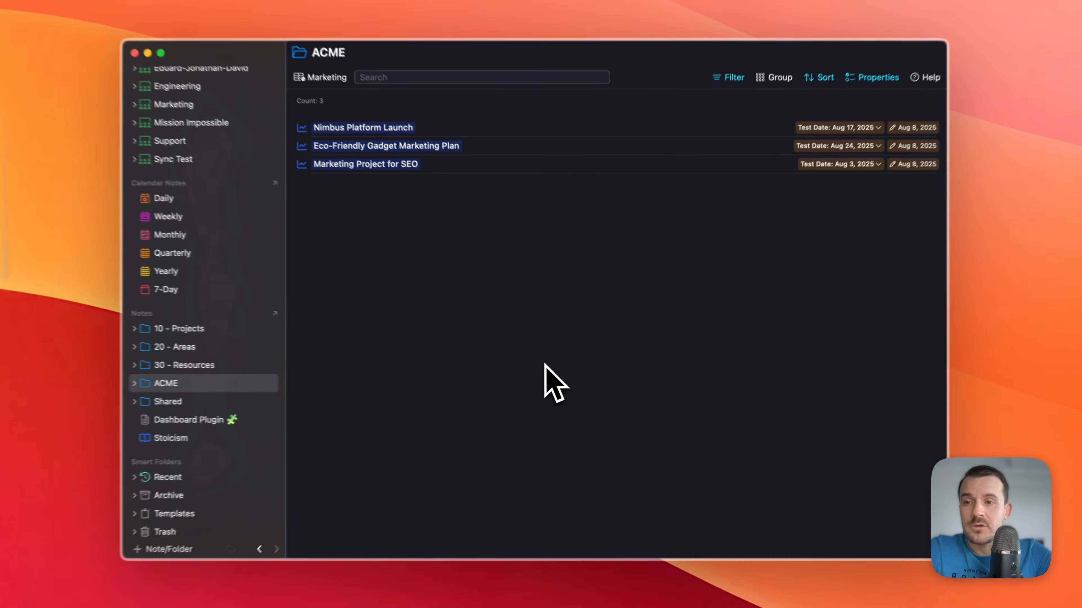
- Open the Calendar Notes overview and examine the Upcoming view's filters, including the date filter and the past 3 years limit
scroll(293, 303, "up", 2)
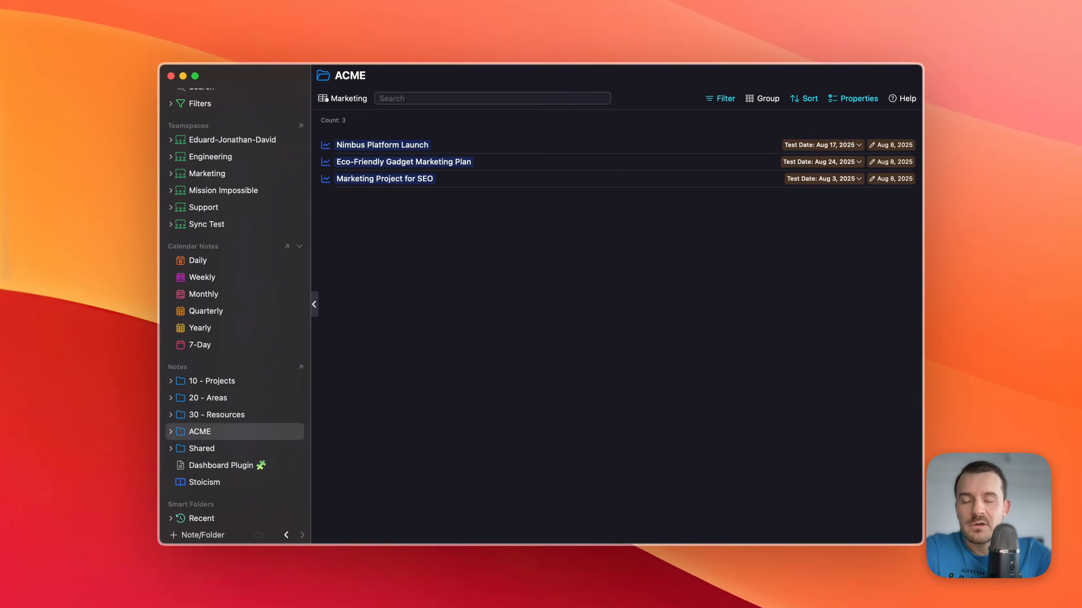
left_click(204, 247)
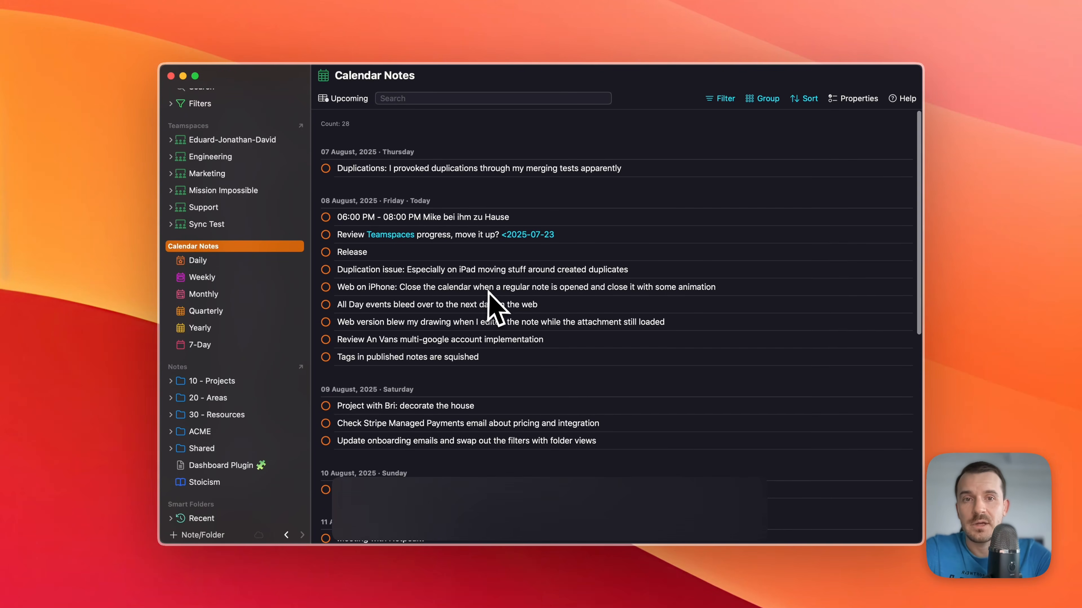
left_click(723, 99)
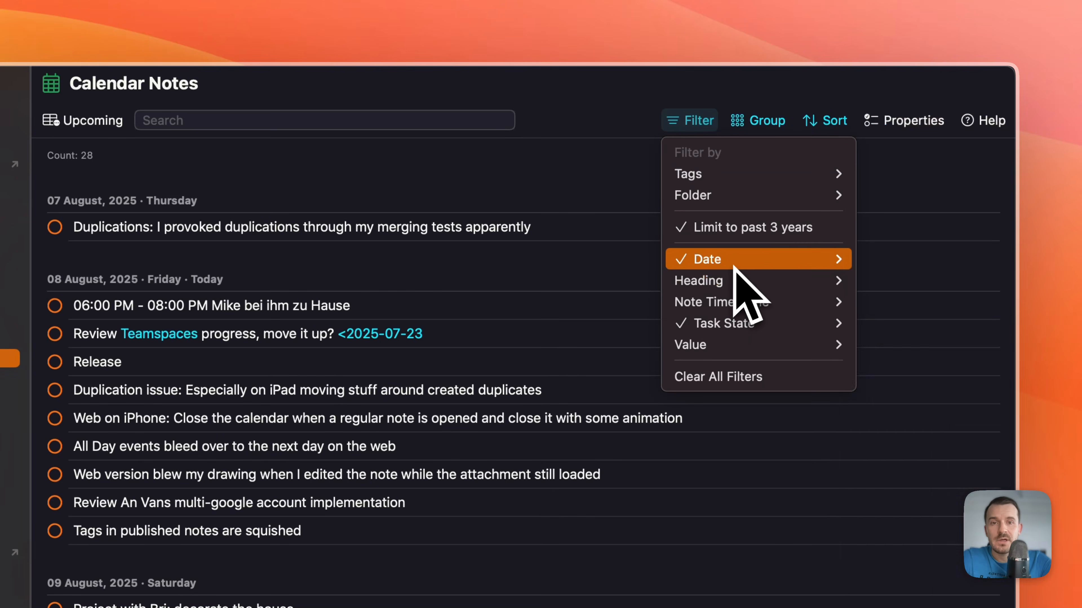
mouse_move(736, 266)
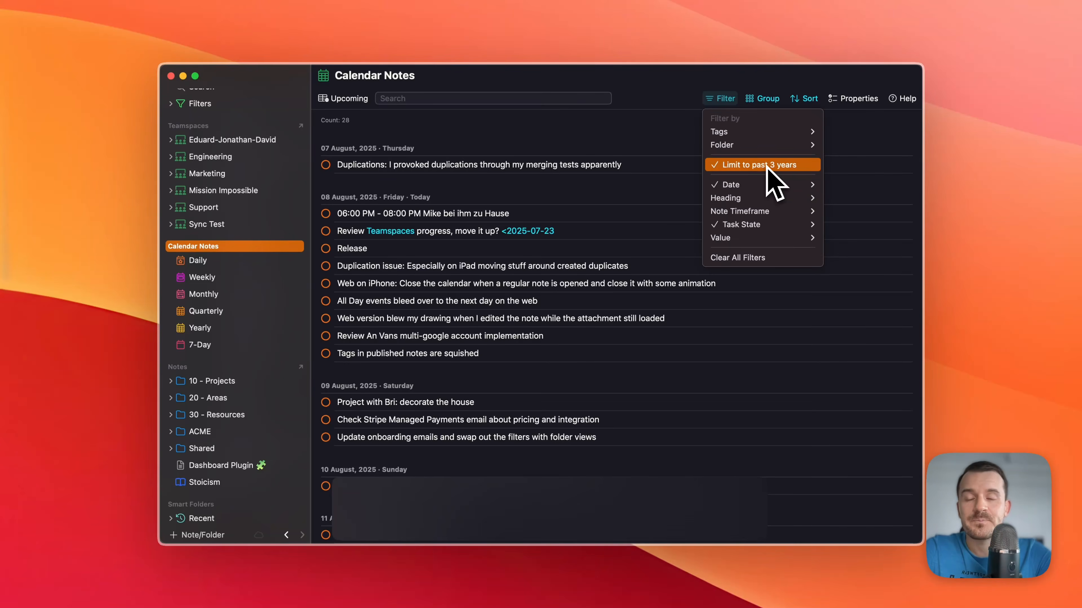
left_click(641, 156)
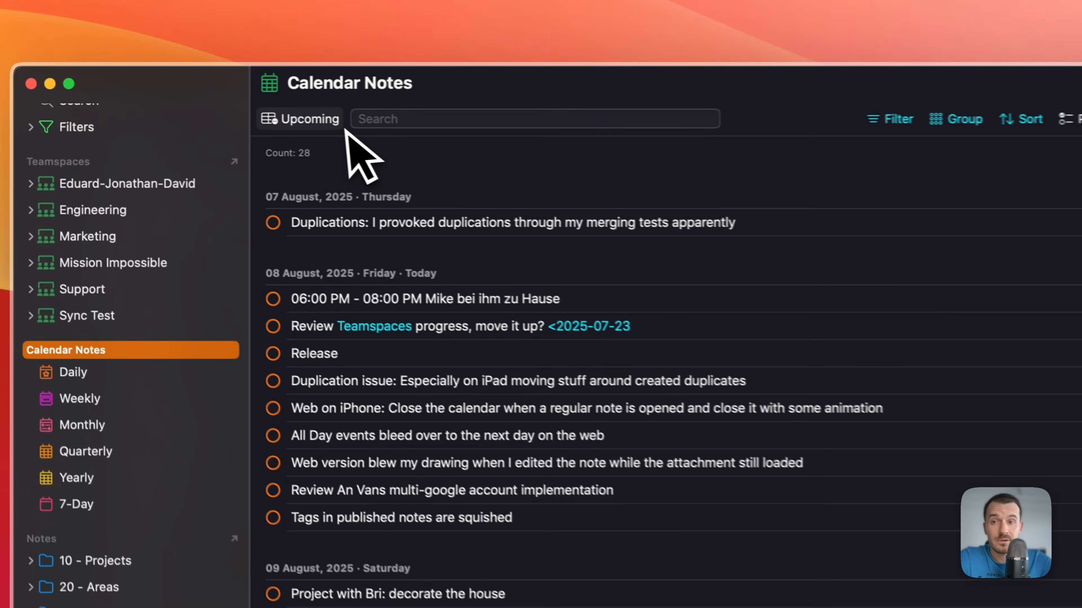
- Look through the saved views and layout options of Calendar Notes without changing them
left_click(353, 98)
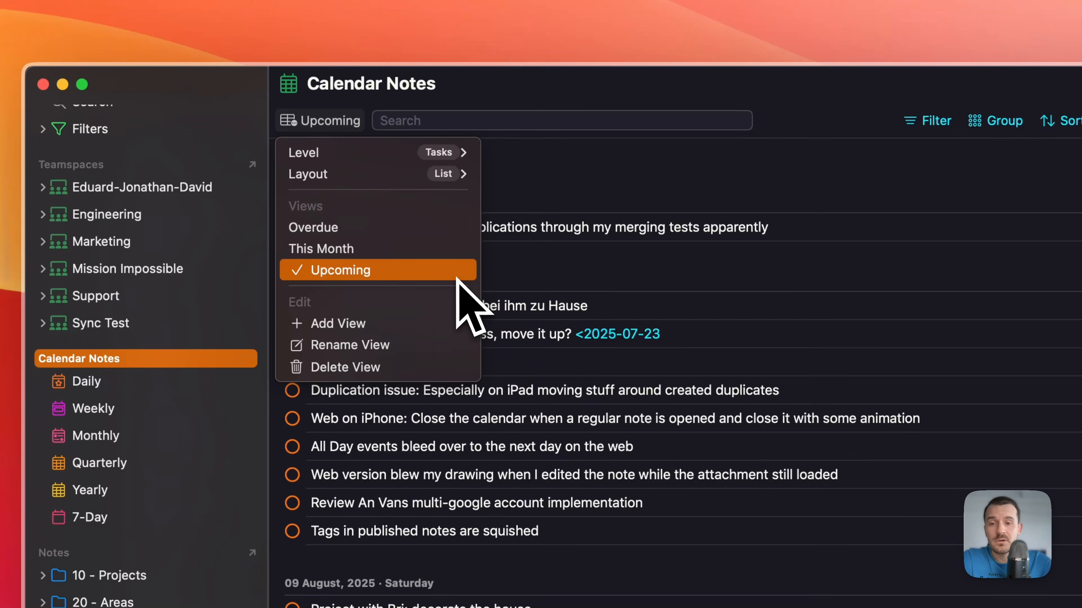
left_click(621, 219)
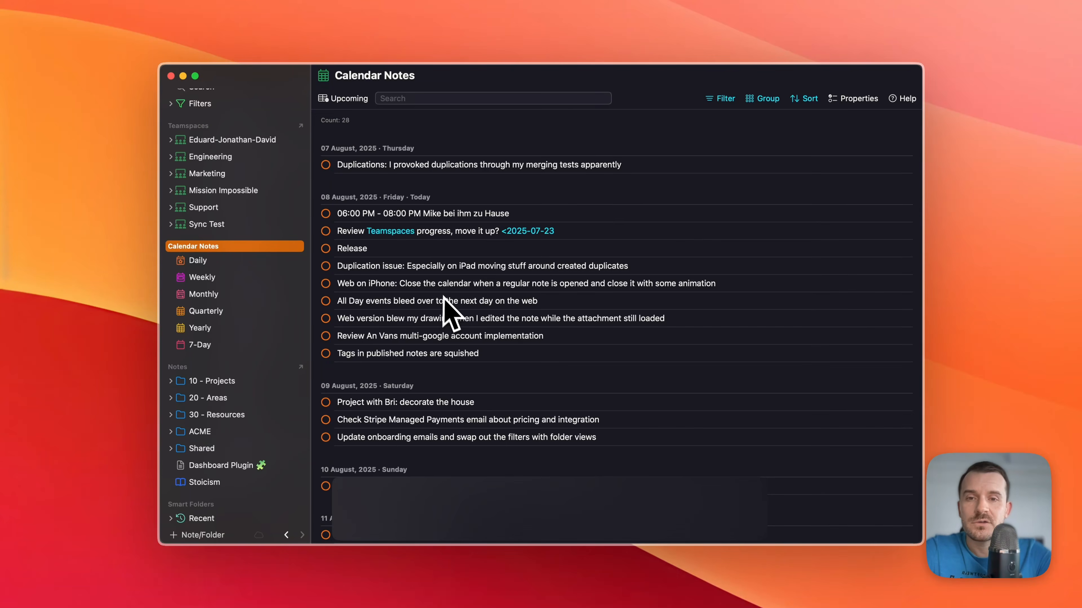
left_click(344, 98)
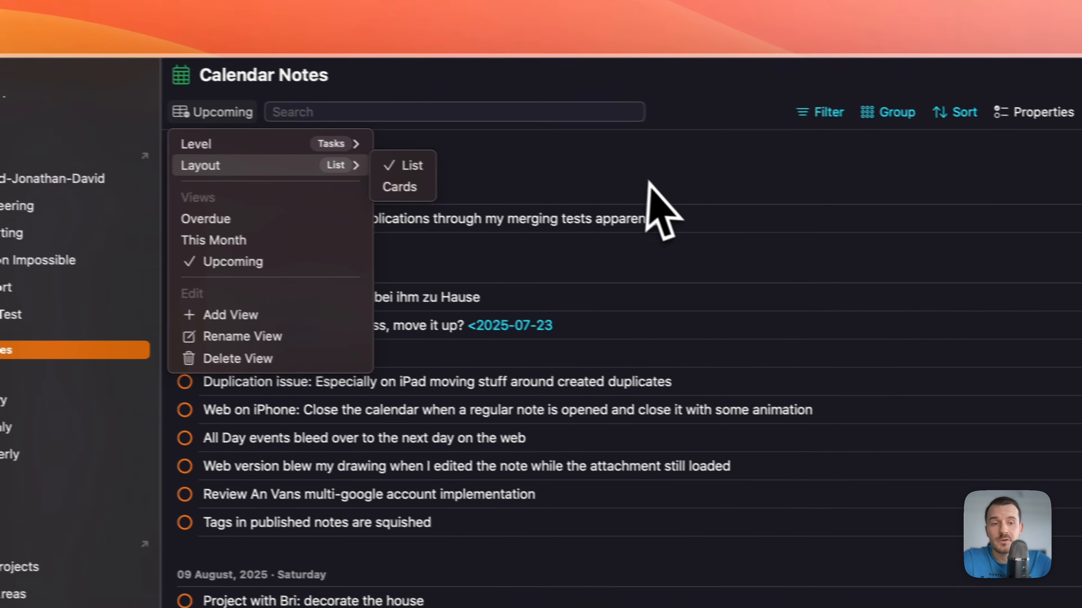
left_click(723, 183)
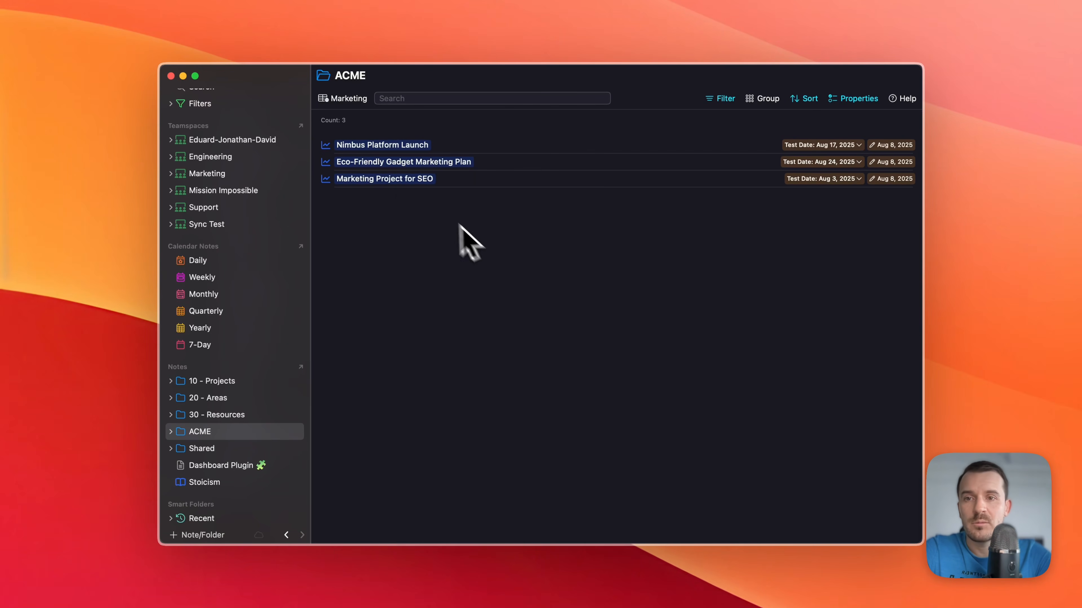
- Open the Marketing Project for SEO note and resize its Named Folder Views image to a width of 50%
left_click(396, 185)
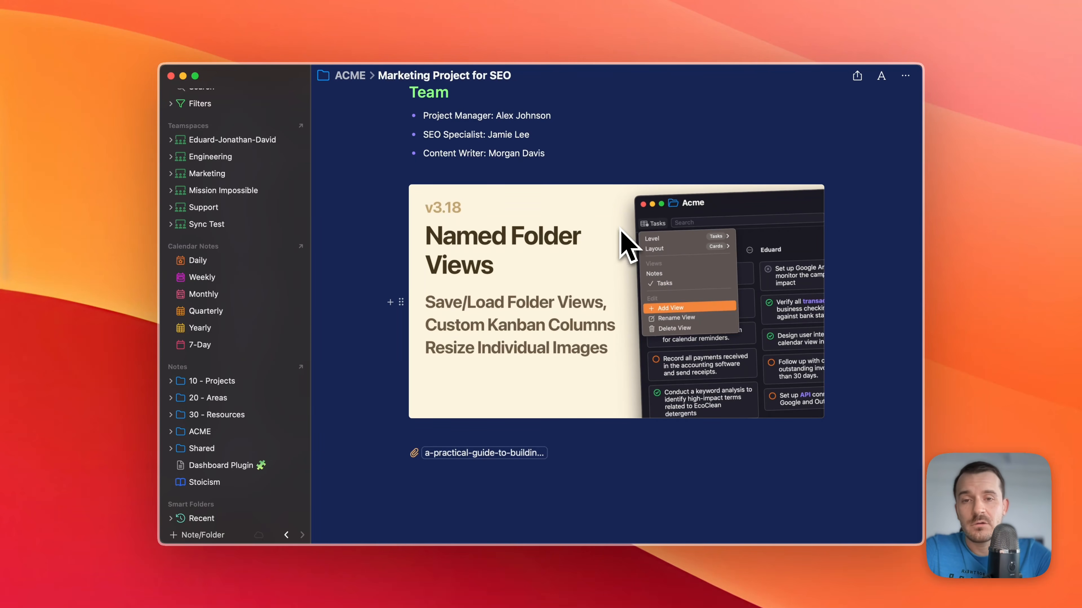
right_click(641, 259)
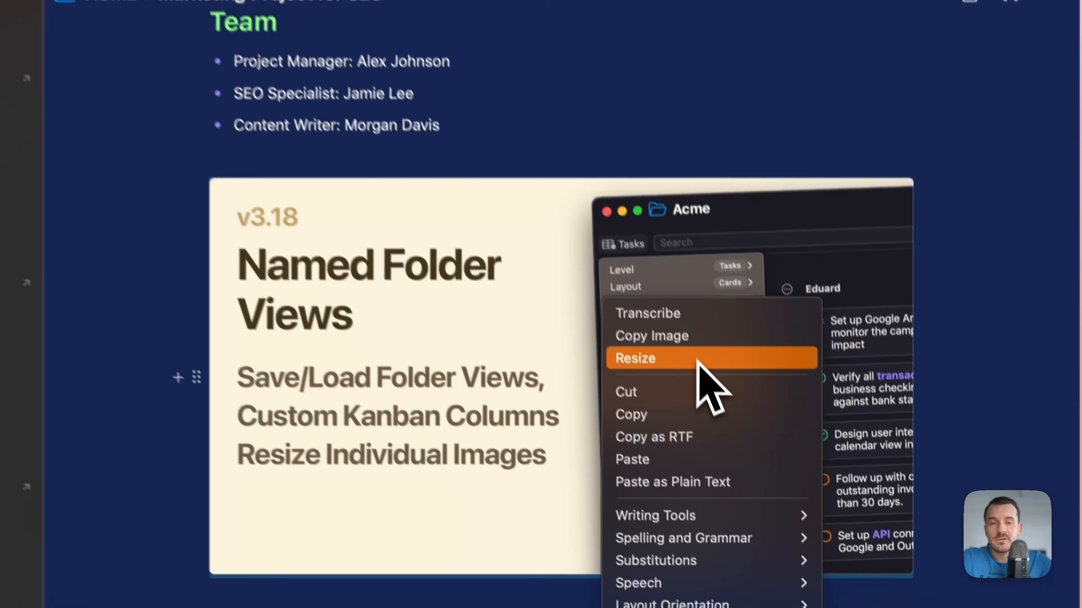
left_click(699, 361)
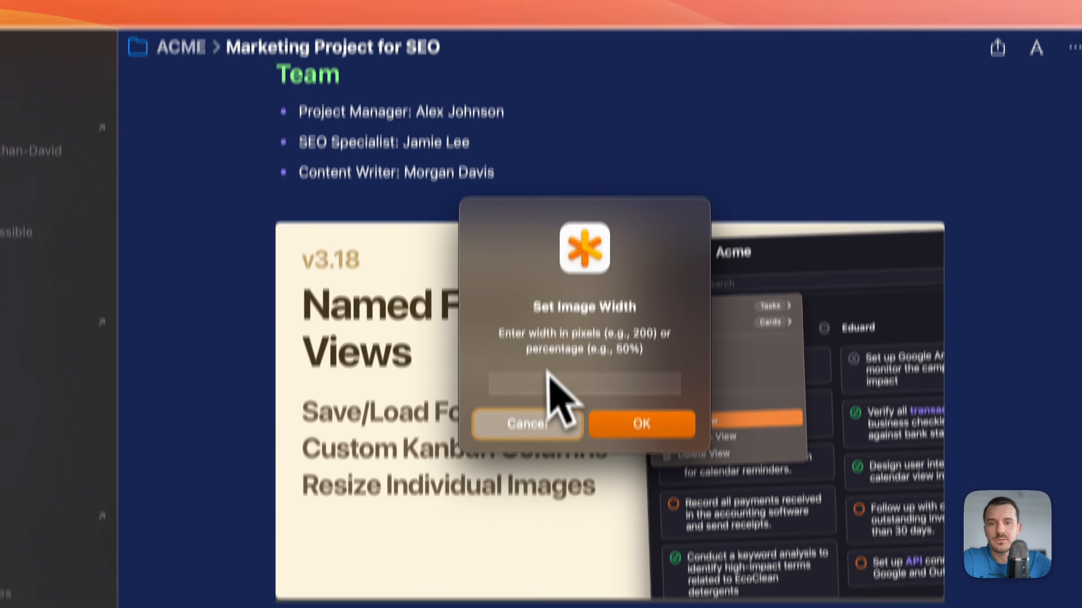
left_click(528, 399)
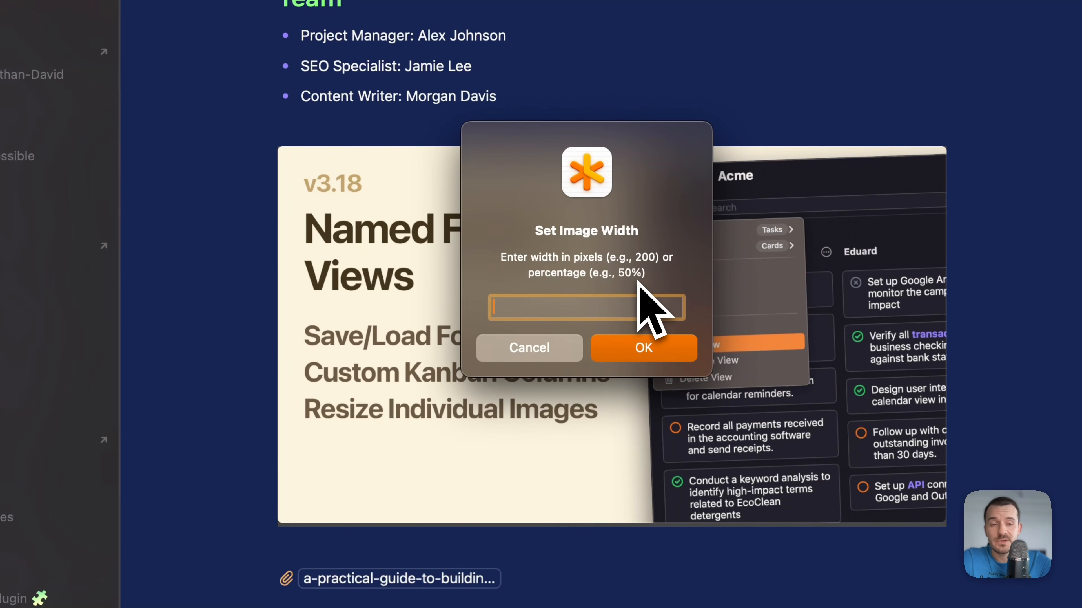
type("50")
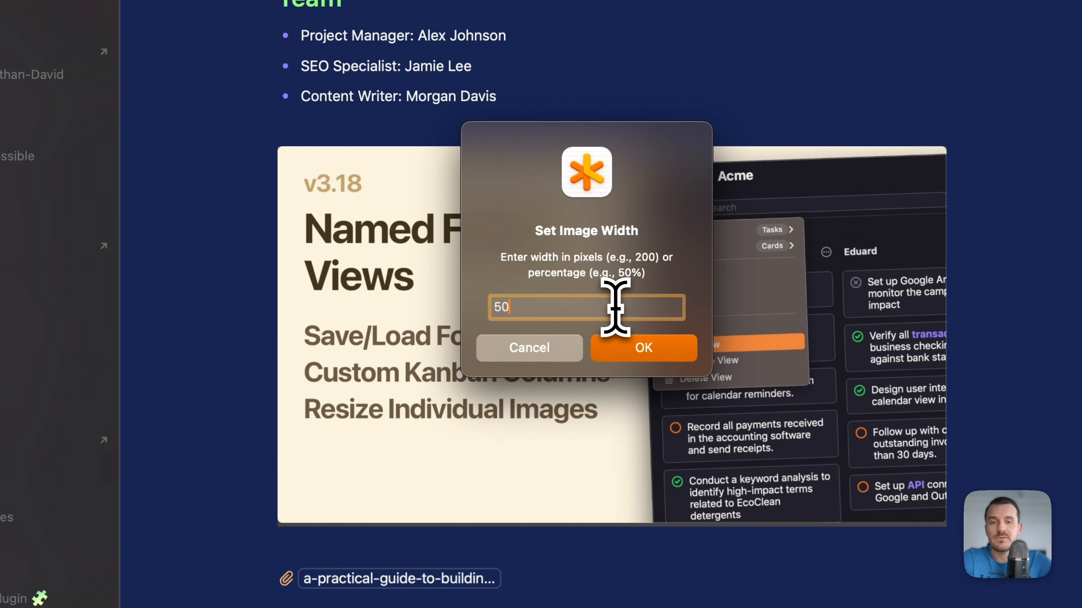
type("%")
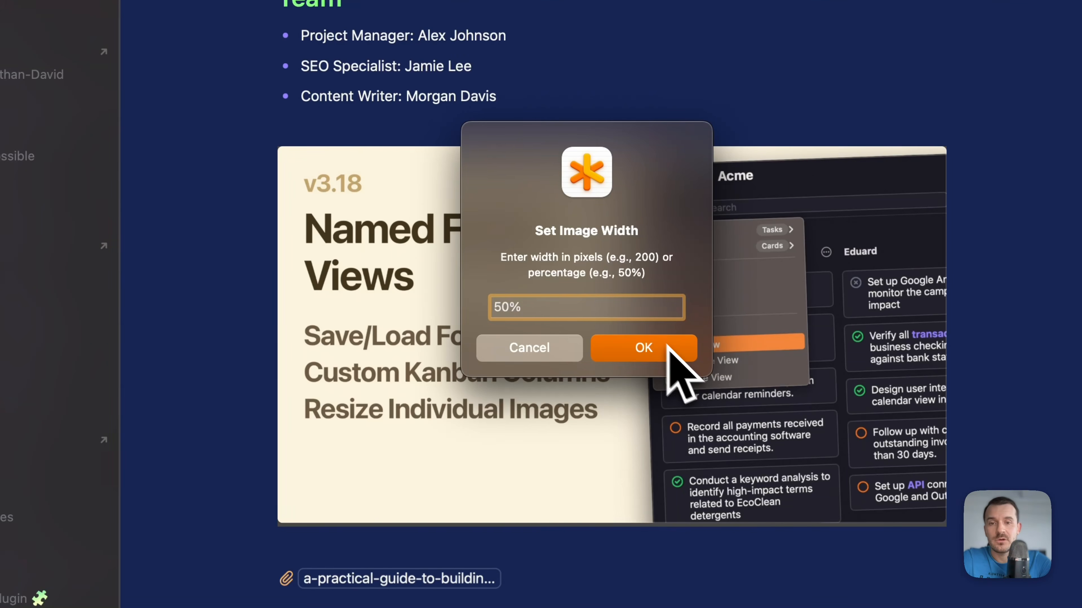
key("BackSpace")
key("BackSpace")
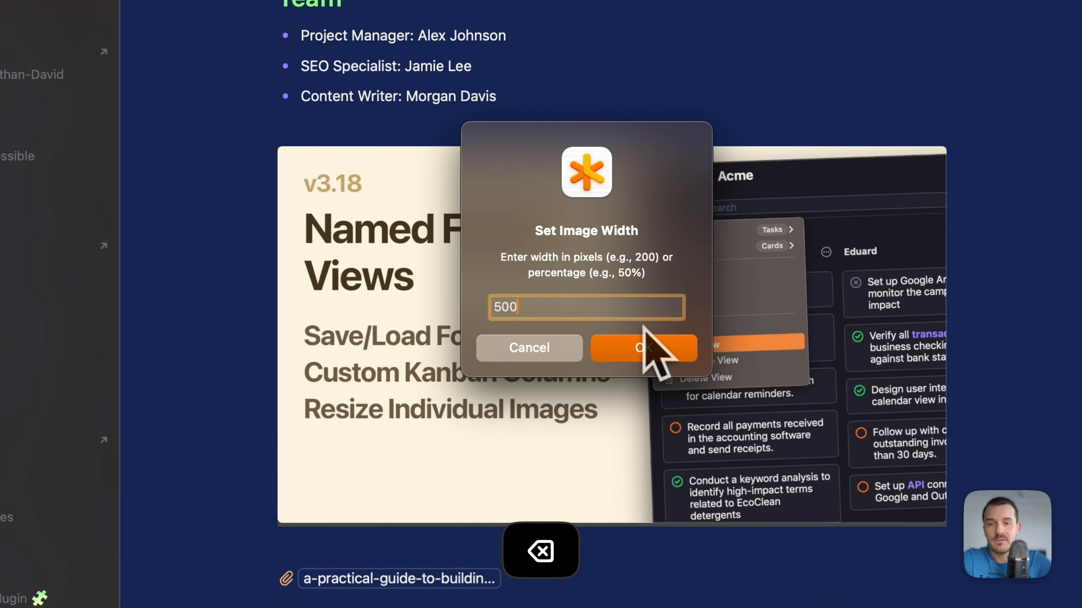
key("BackSpace")
key("BackSpace")
key("BackSpace")
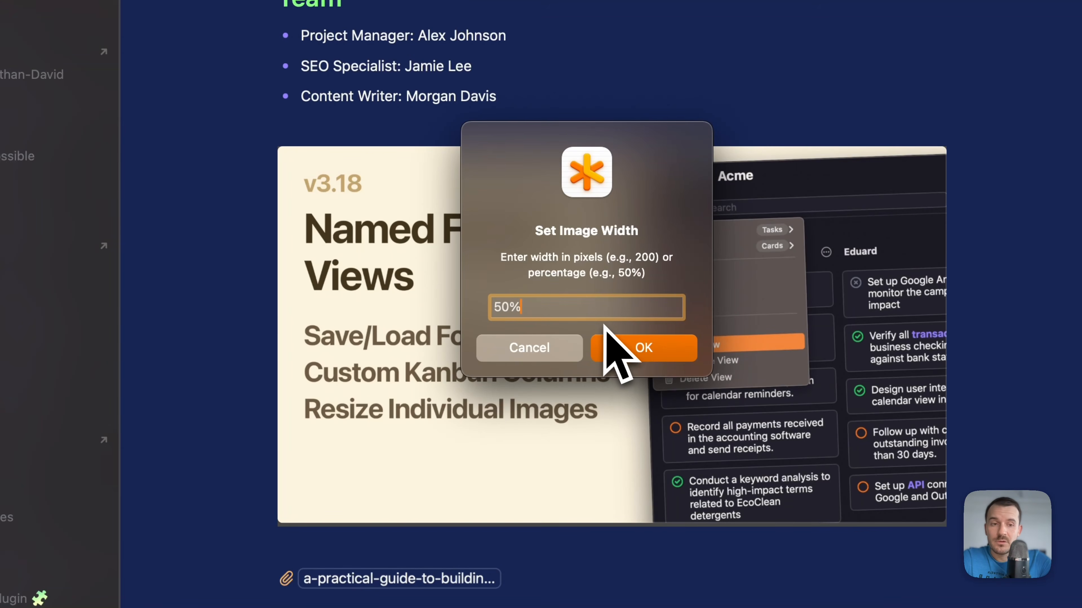
left_click(642, 351)
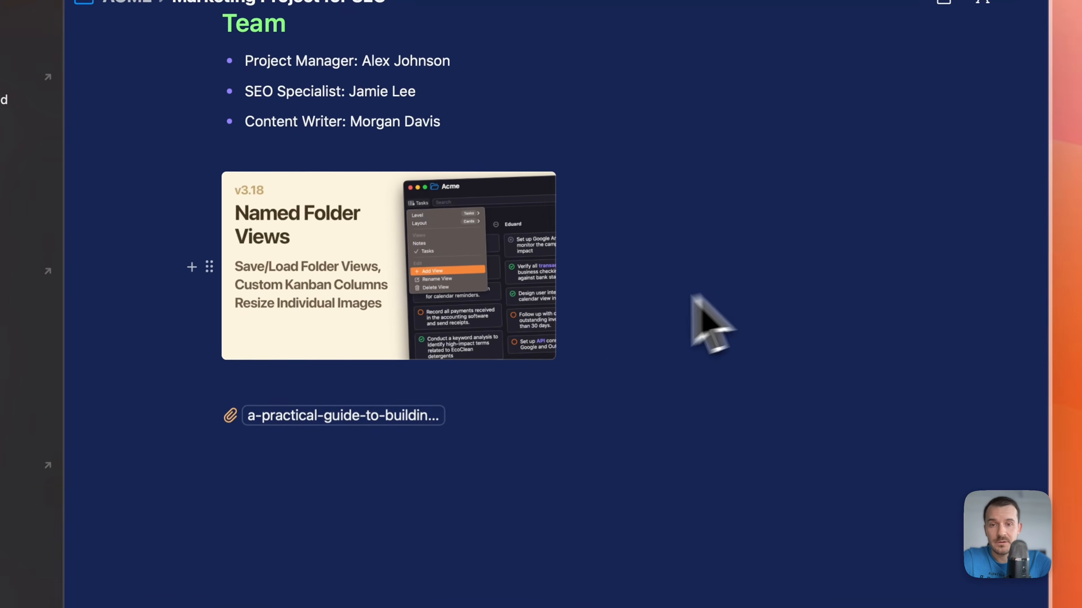
- Set the width of the Named Folder Views image to 100 pixels
right_click(474, 266)
left_click(504, 309)
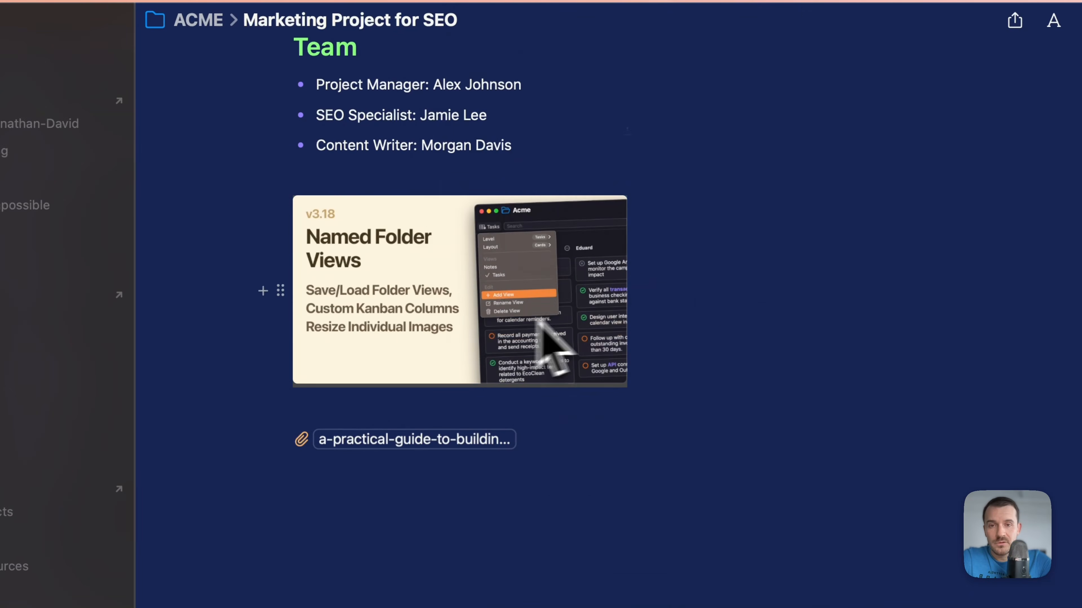
left_click_drag(599, 186, 500, 193)
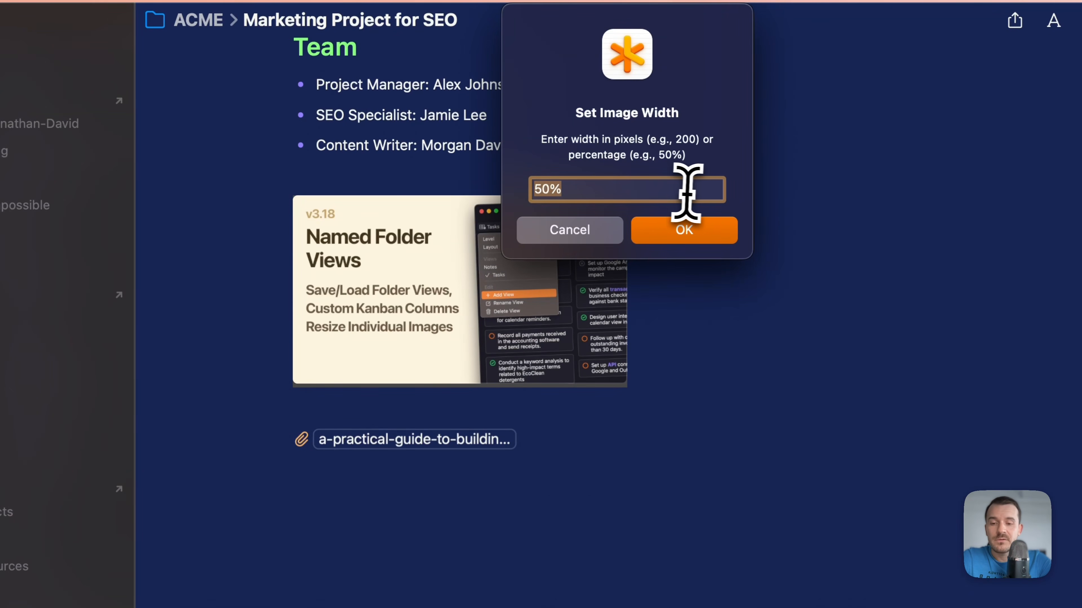
type("100")
left_click(708, 232)
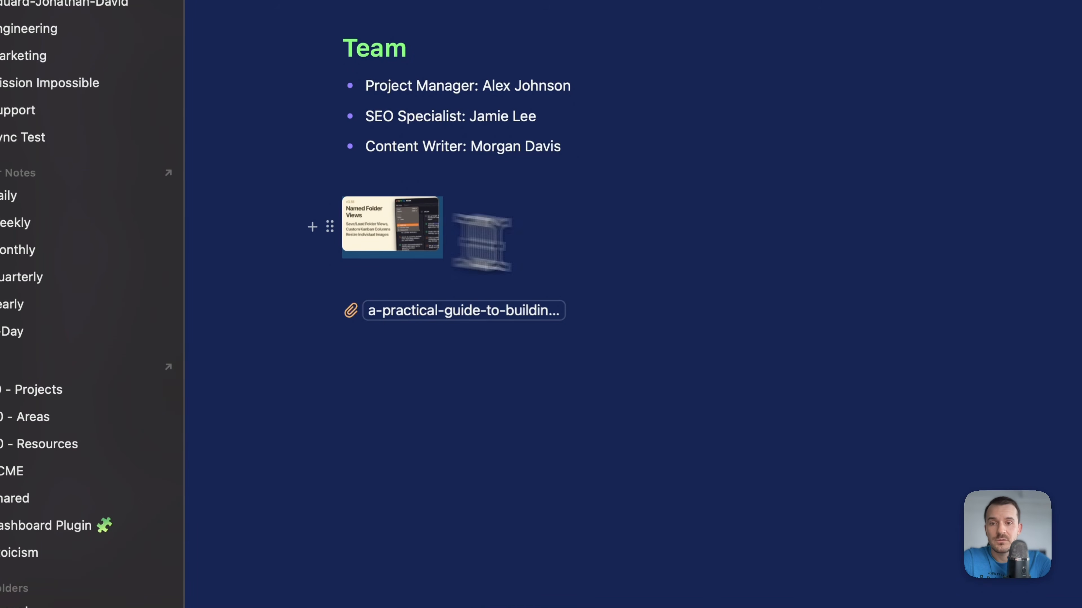
- Duplicate the resized image twice so that three copies sit side by side below the Team list
key("super+c")
key("super+v")
key("super+v")
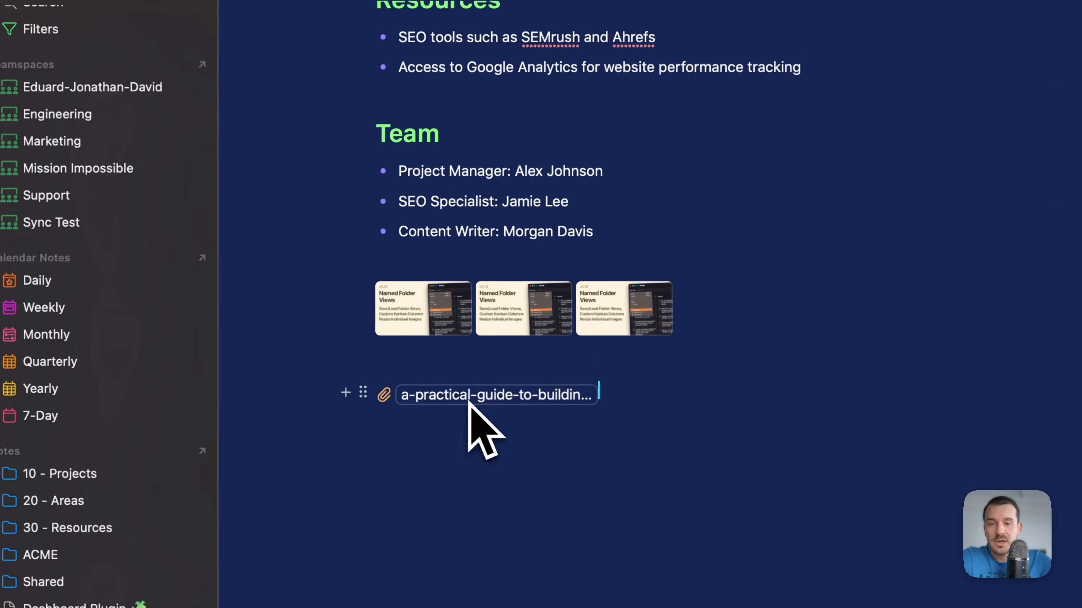
- Preview the attached practical guide PDF and generate an AI response about it with the prompt "Summarize this"
left_click(545, 396)
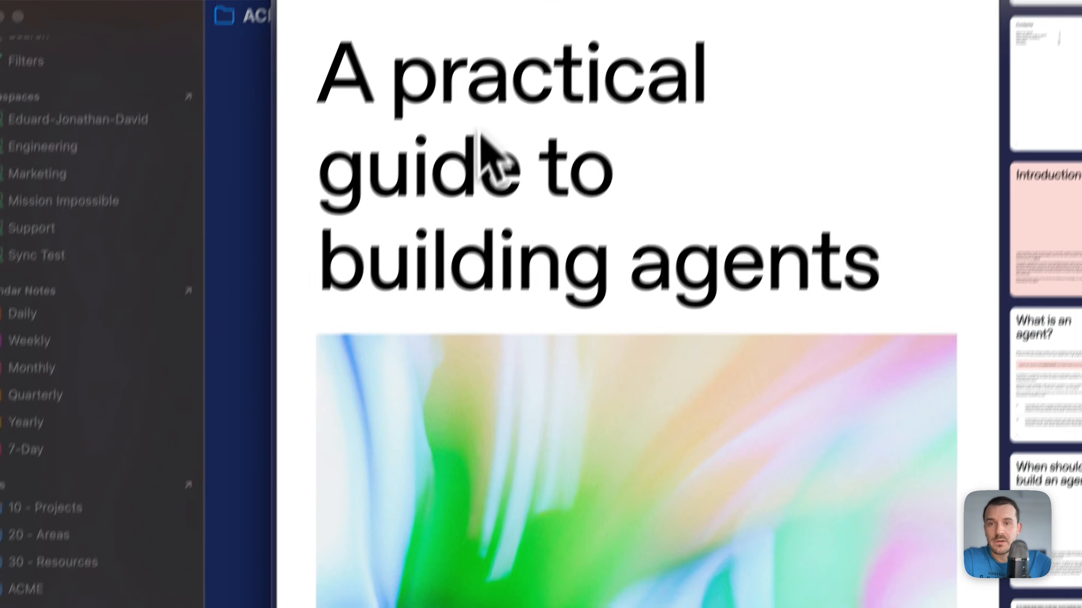
key("Escape")
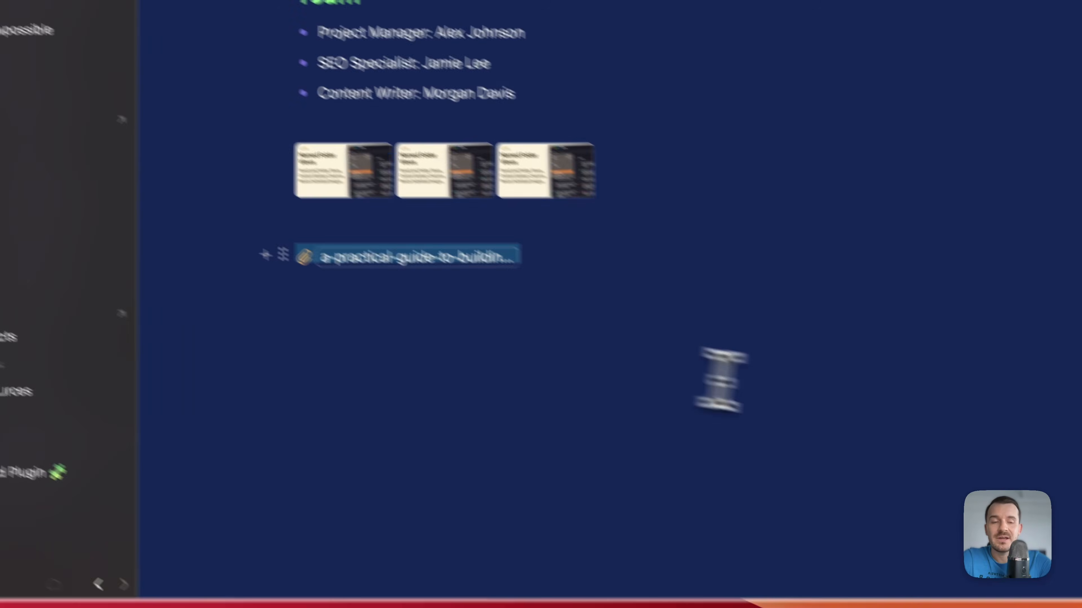
key("super+o")
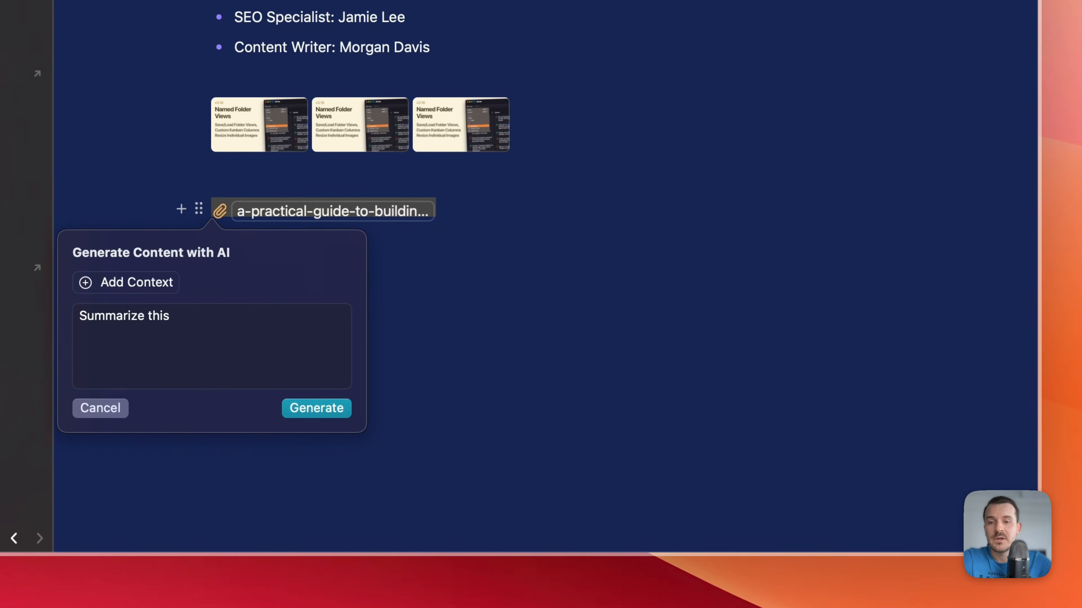
key("super+Return")
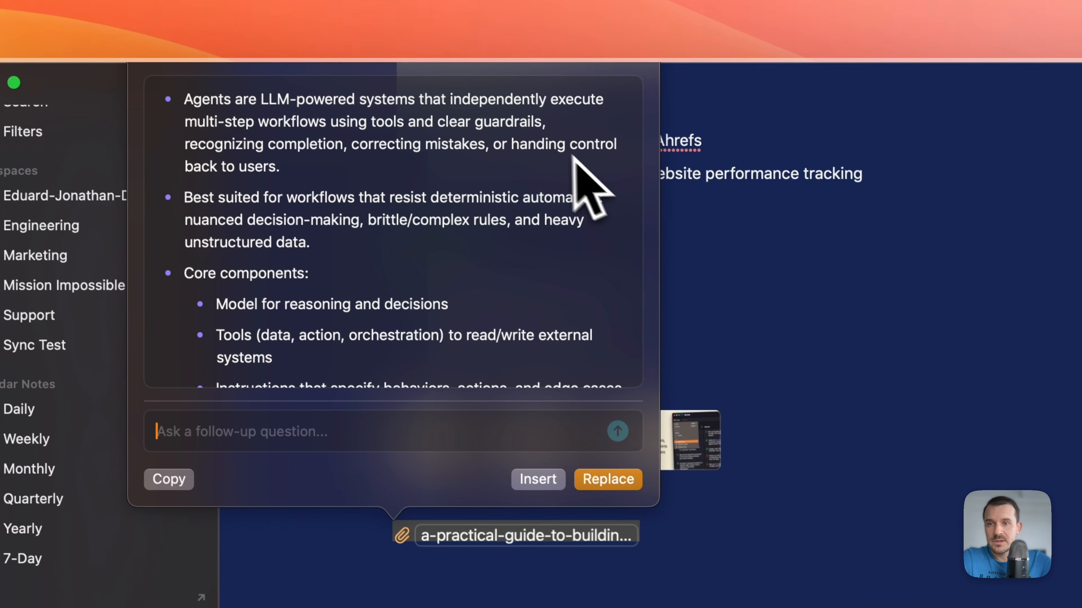
scroll(439, 121, "down", 3)
scroll(446, 165, "down", 10)
scroll(445, 166, "up", 5)
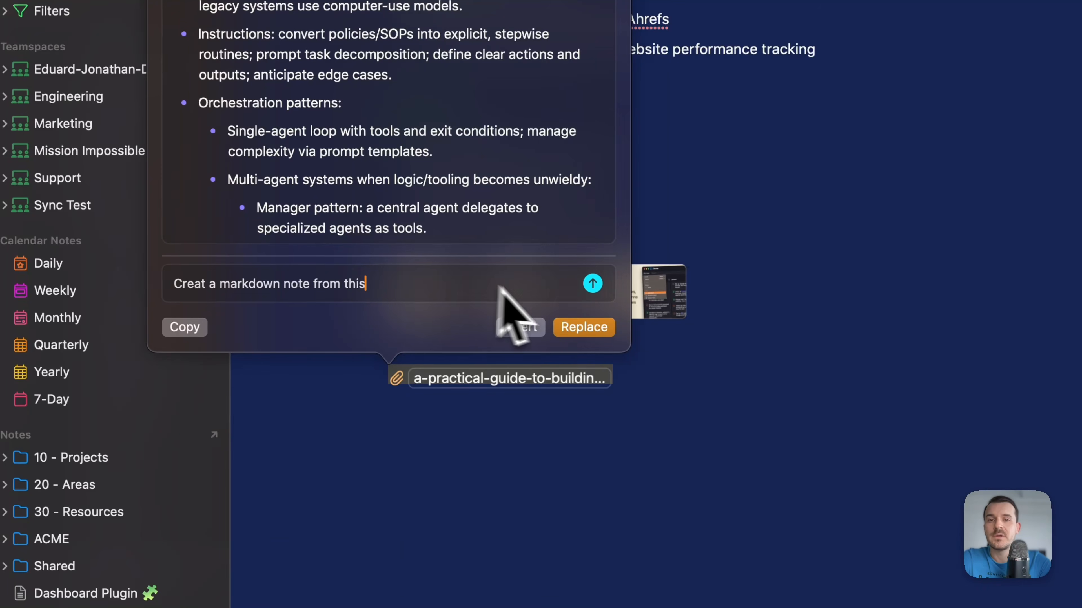
- Send the follow-up prompt "Creat a markdown note from this" and try out editing the generated text below the first bullet
left_click(593, 284)
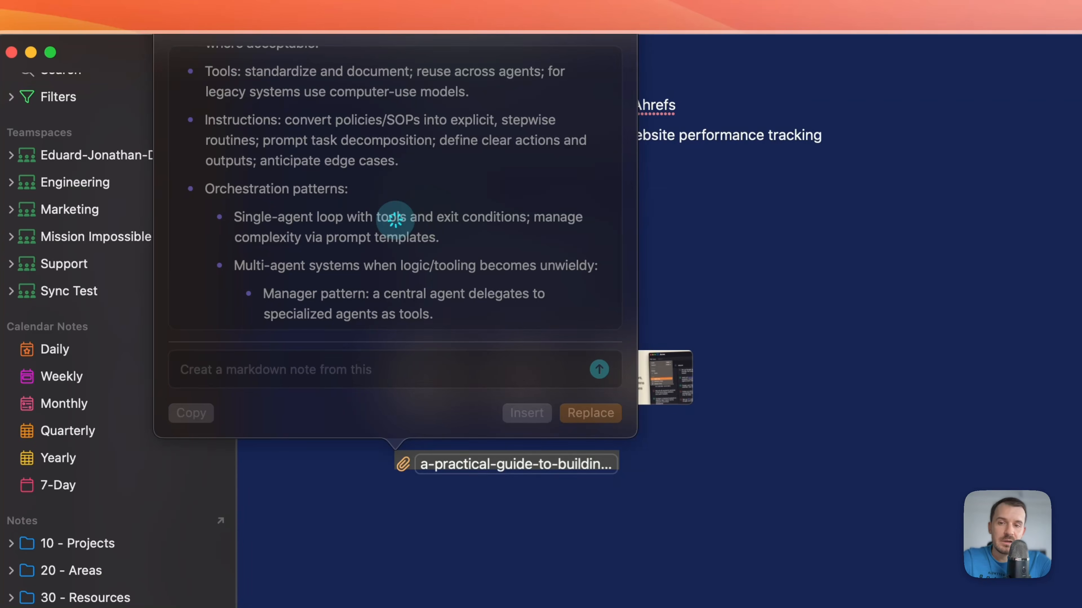
scroll(484, 323, "down", 15)
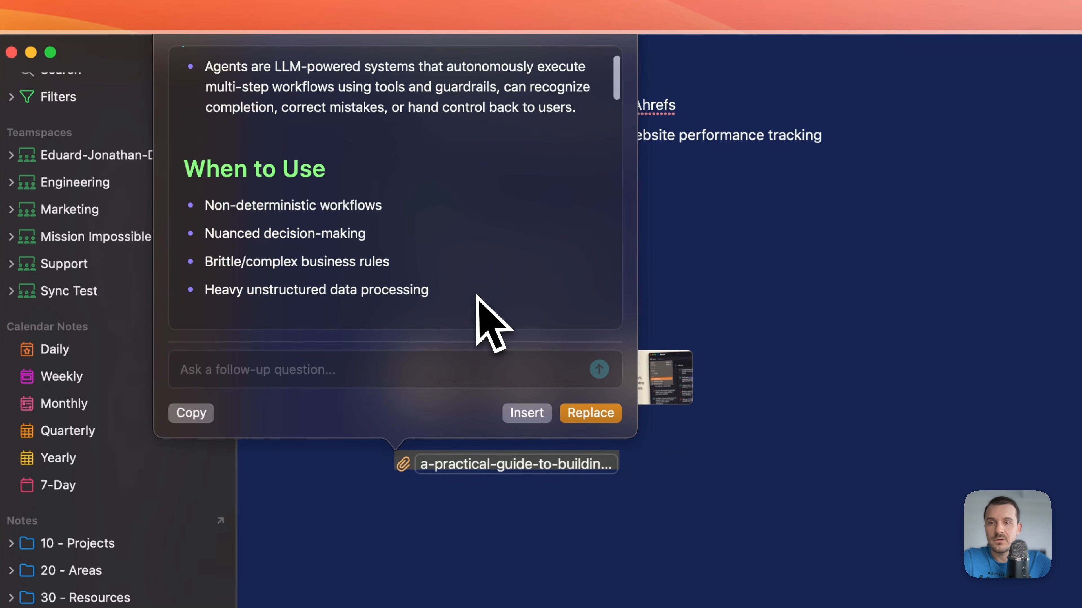
scroll(473, 291, "up", 15)
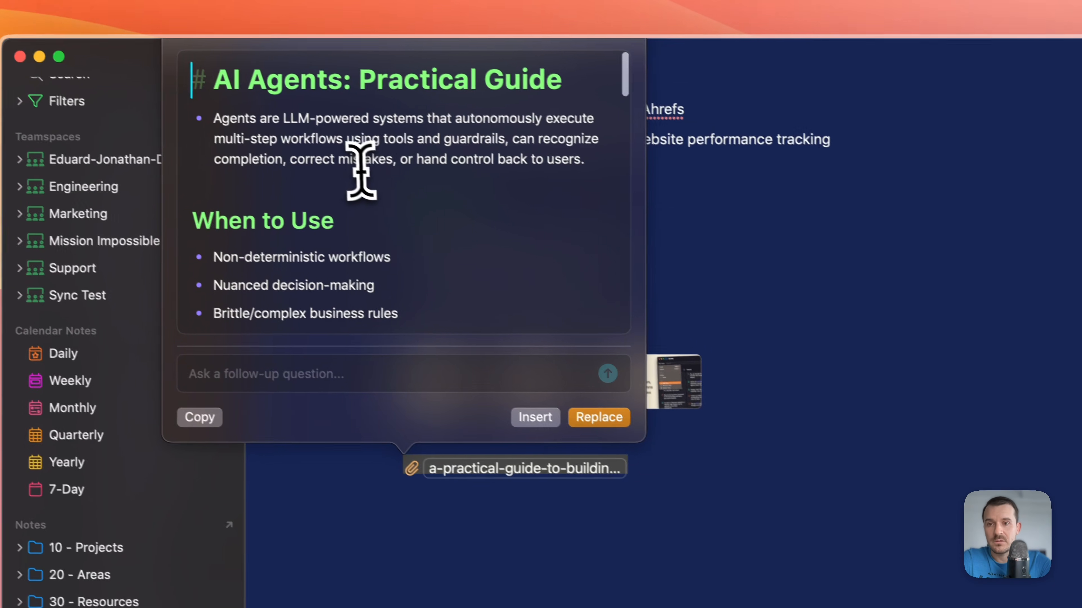
left_click(325, 182)
type("weer")
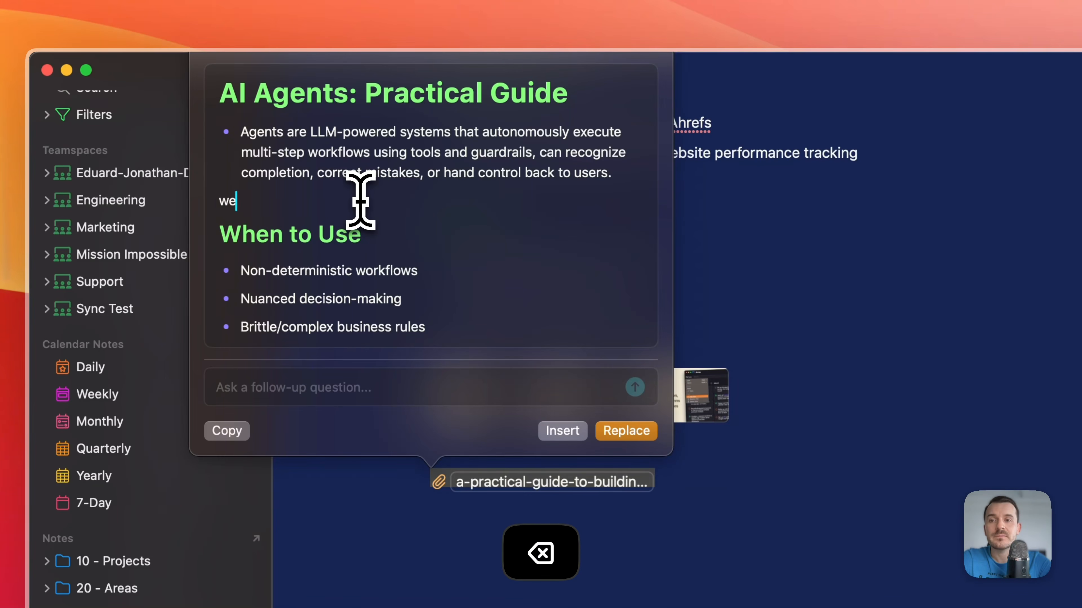
- Copy the generated markdown note and paste it below the PDF attachment in the Marketing Project for SEO note
scroll(415, 255, "down", 15)
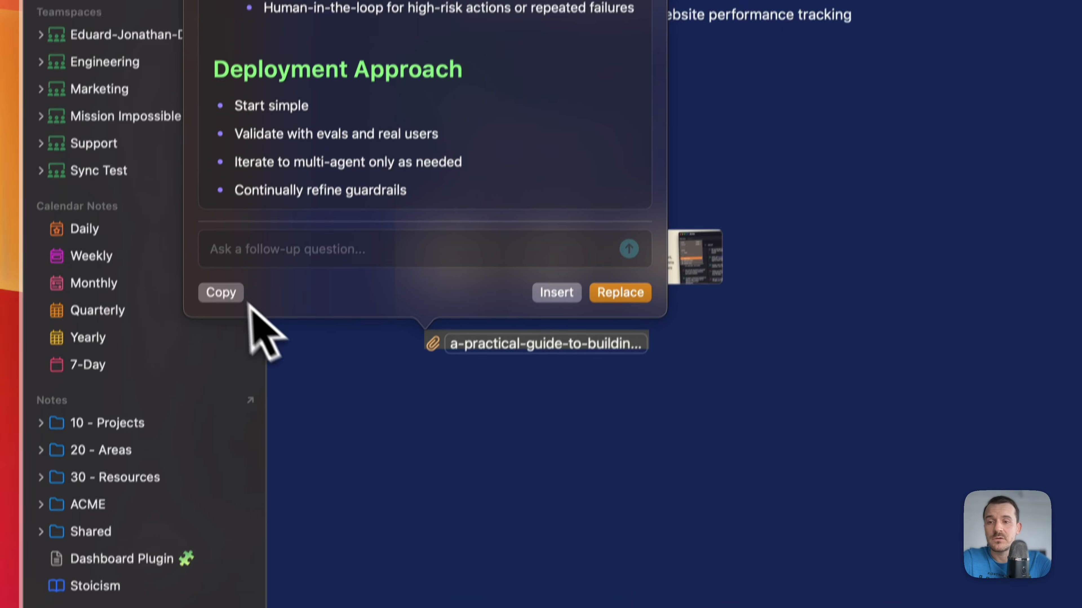
left_click(229, 297)
left_click(547, 413)
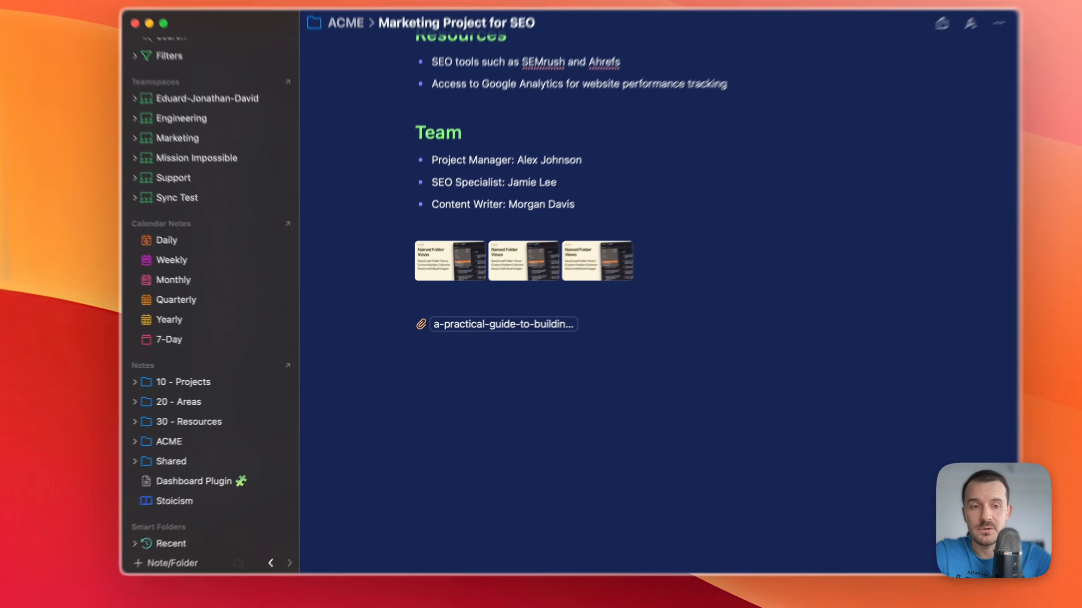
key("cmd+v")
- Examine the pasted AI Agents: Practical Guide text from its title through the Deployment Approach section
scroll(656, 337, "up", 10)
scroll(661, 336, "up", 15)
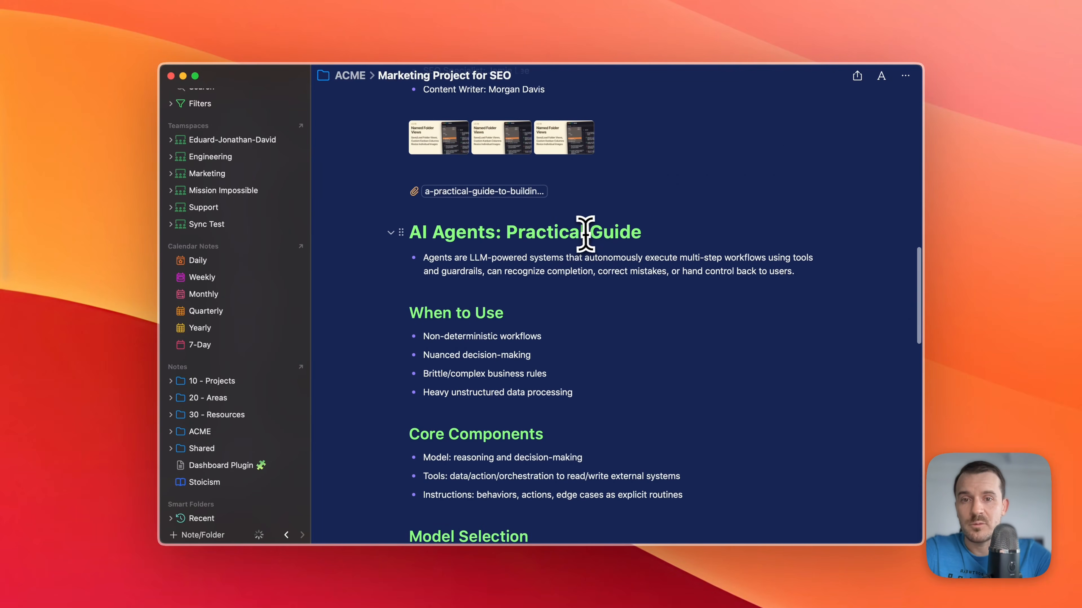
scroll(553, 323, "down", 7)
scroll(561, 355, "down", 9)
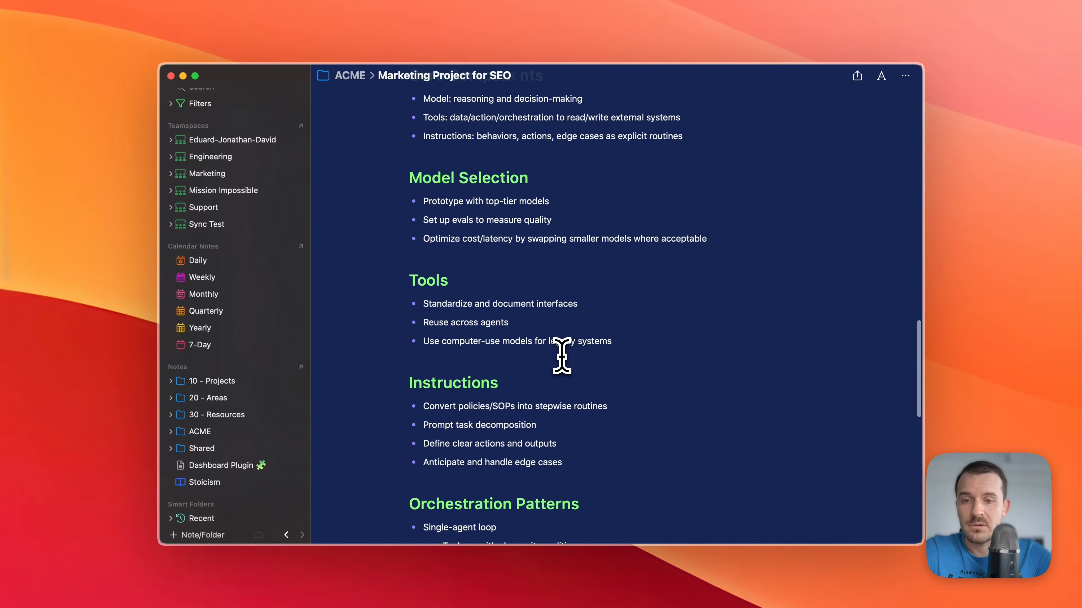
scroll(465, 361, "down", 4)
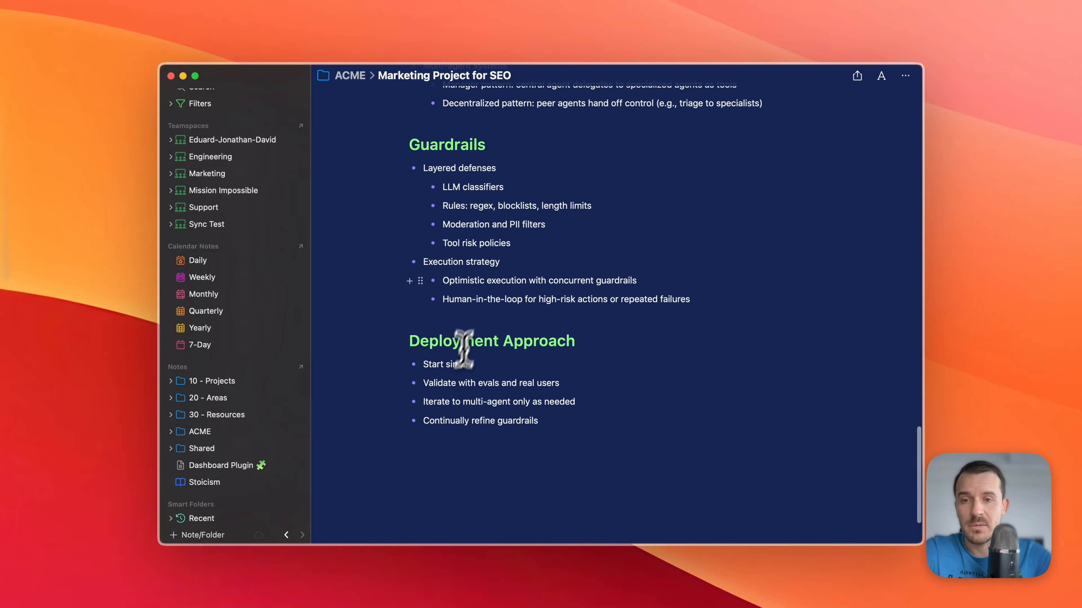
scroll(489, 290, "up", 20)
scroll(494, 290, "up", 1)
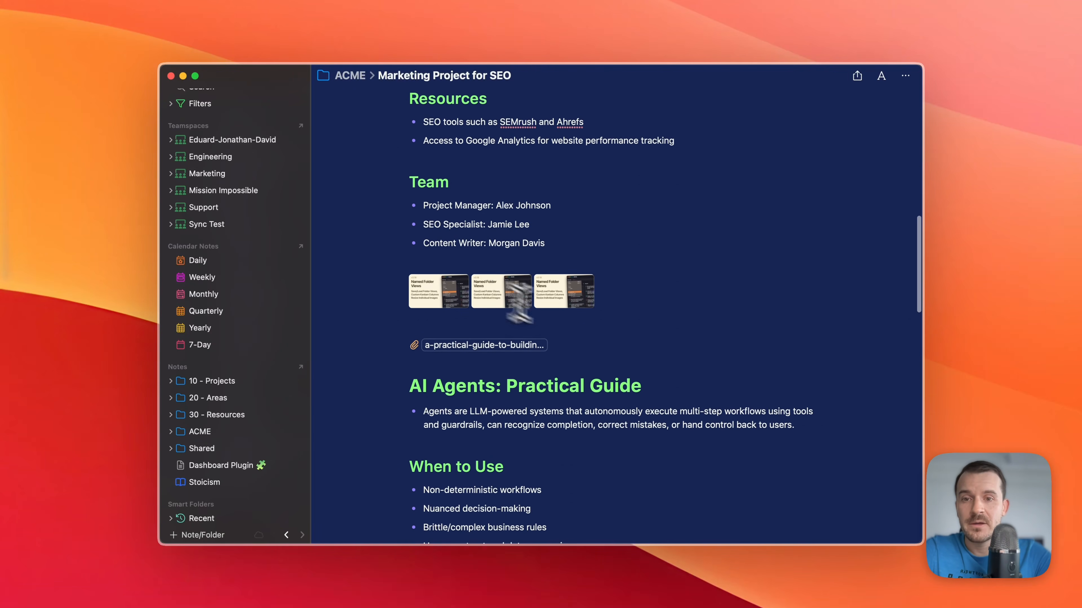
left_click(637, 363)
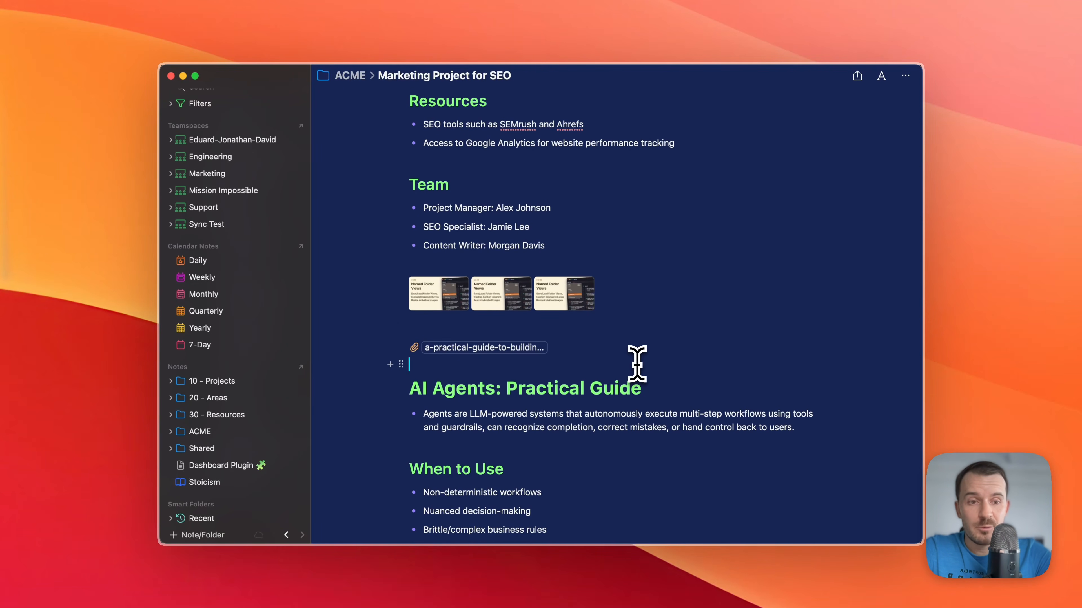